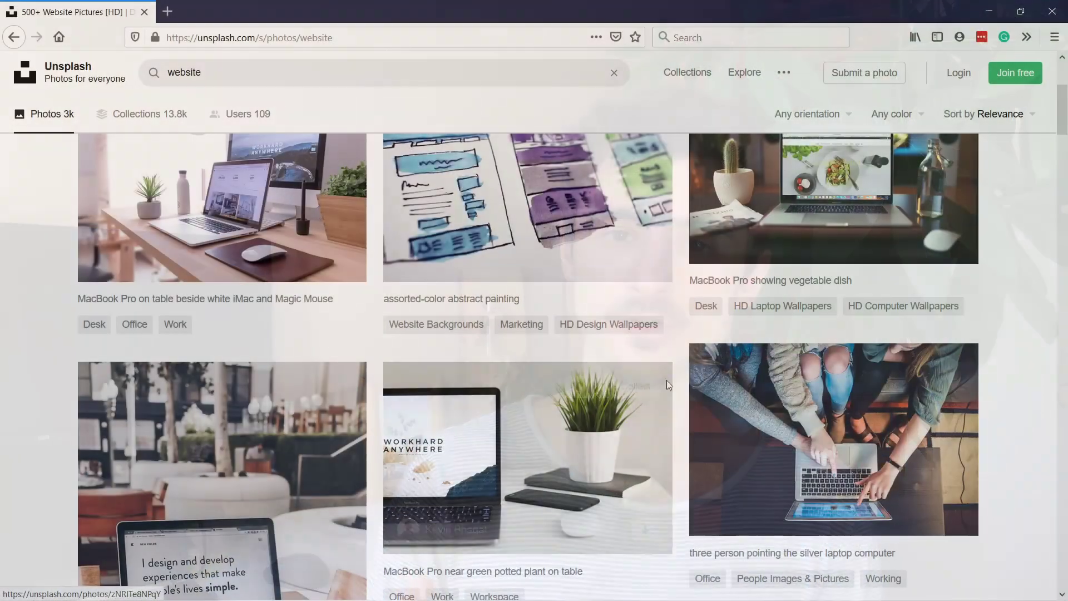
- Scroll through the Unsplash 'website' photo results
{"action": "scroll", "coordinate": [608, 368], "scroll_direction": "down", "scroll_amount": 4}
{"action": "scroll", "coordinate": [509, 343], "scroll_direction": "down", "scroll_amount": 15}
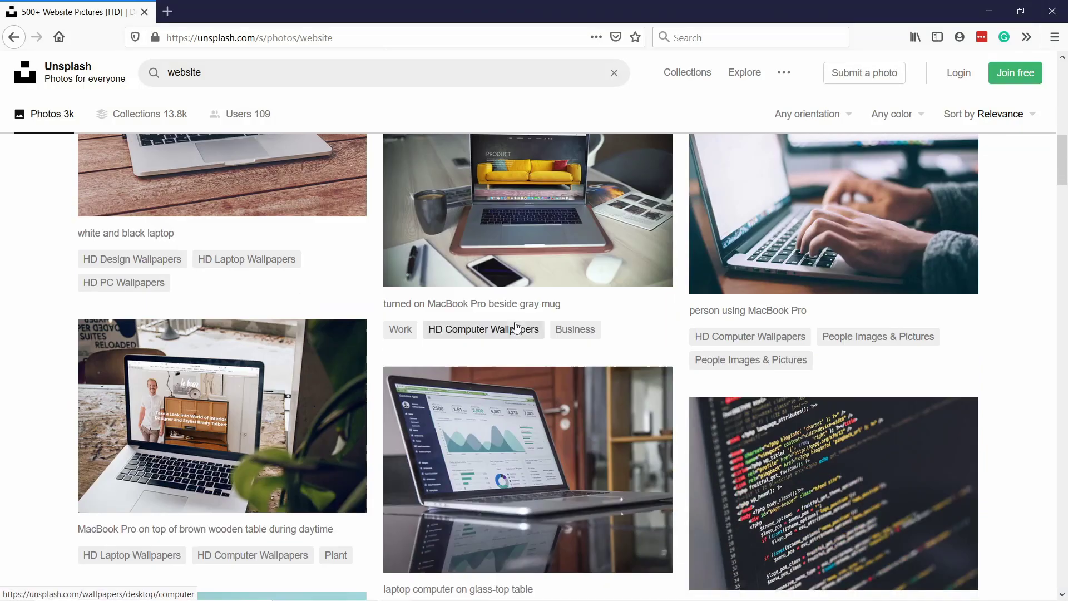
{"action": "scroll", "coordinate": [529, 364], "scroll_direction": "down", "scroll_amount": 12}
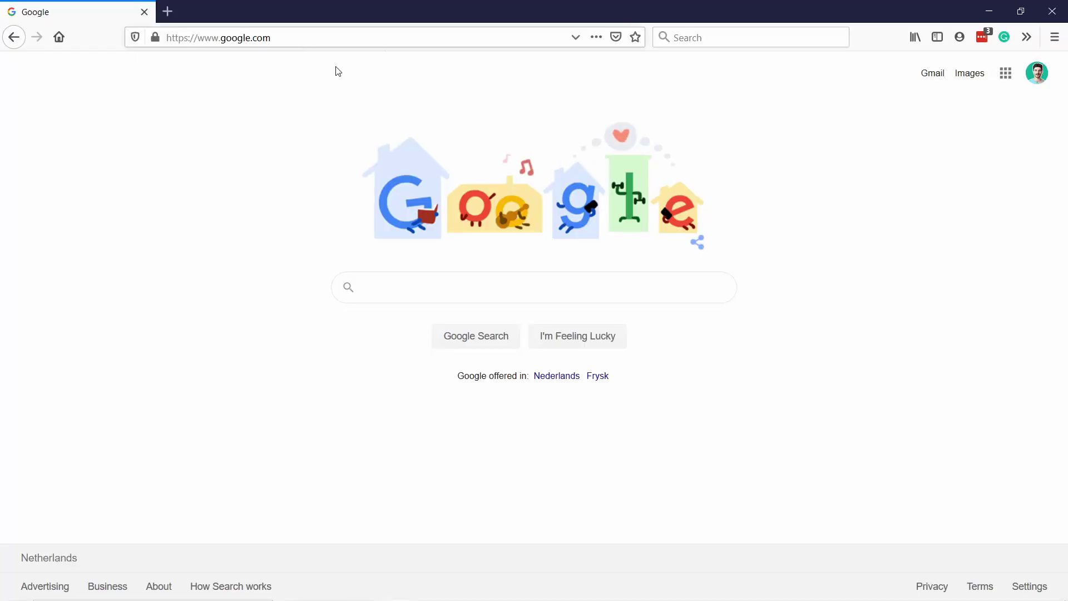
- Search Google for unsplash.com and open the Unsplash homepage from the results
{"action": "left_click", "coordinate": [389, 284]}
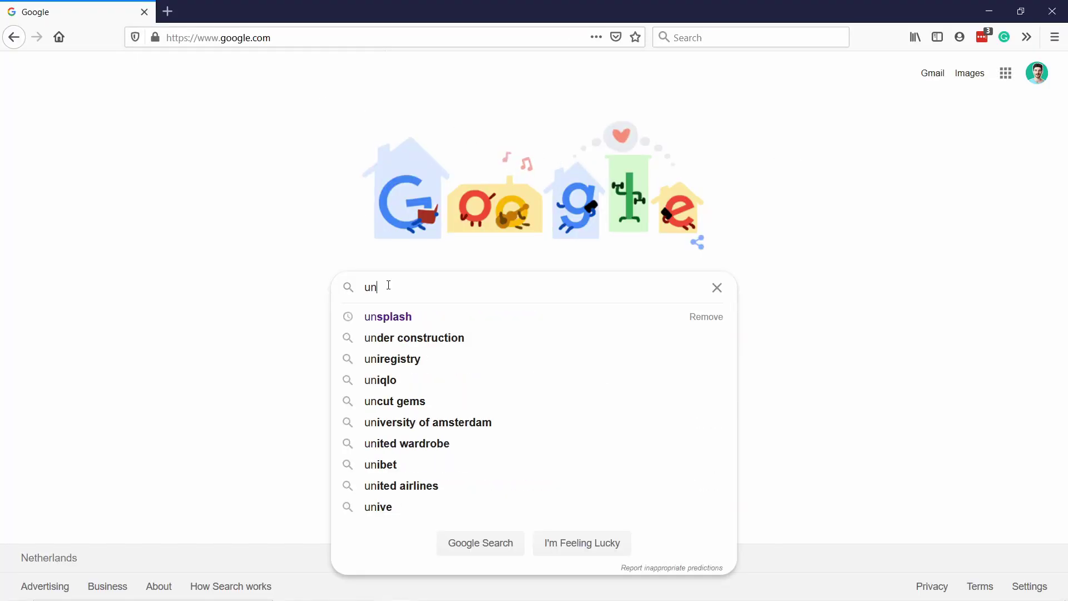
{"action": "key", "text": "Return"}
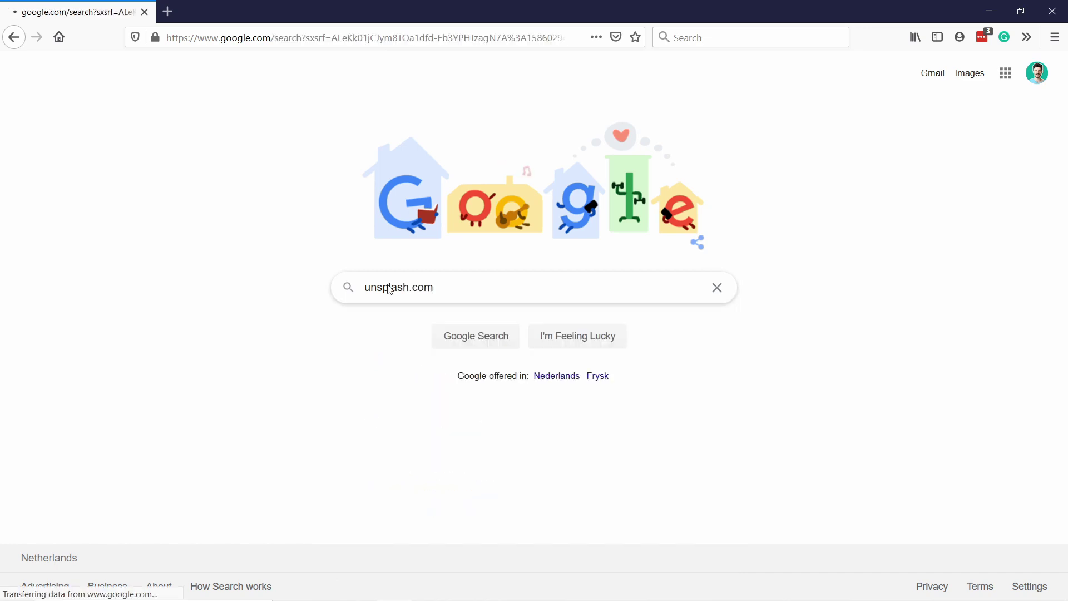
{"action": "left_click", "coordinate": [273, 198]}
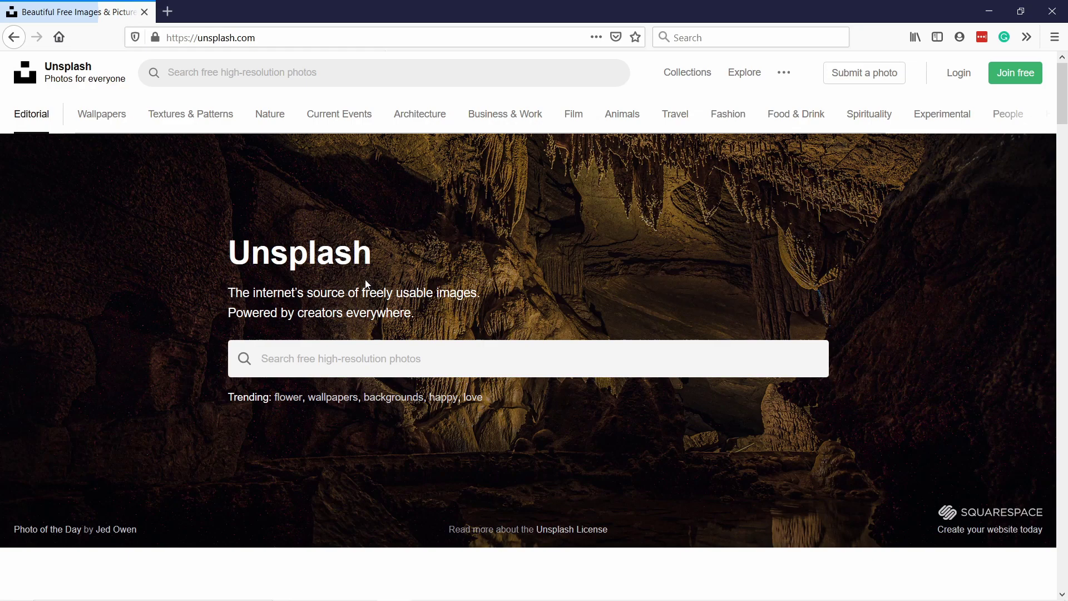
{"action": "scroll", "coordinate": [389, 248], "scroll_direction": "down", "scroll_amount": 20}
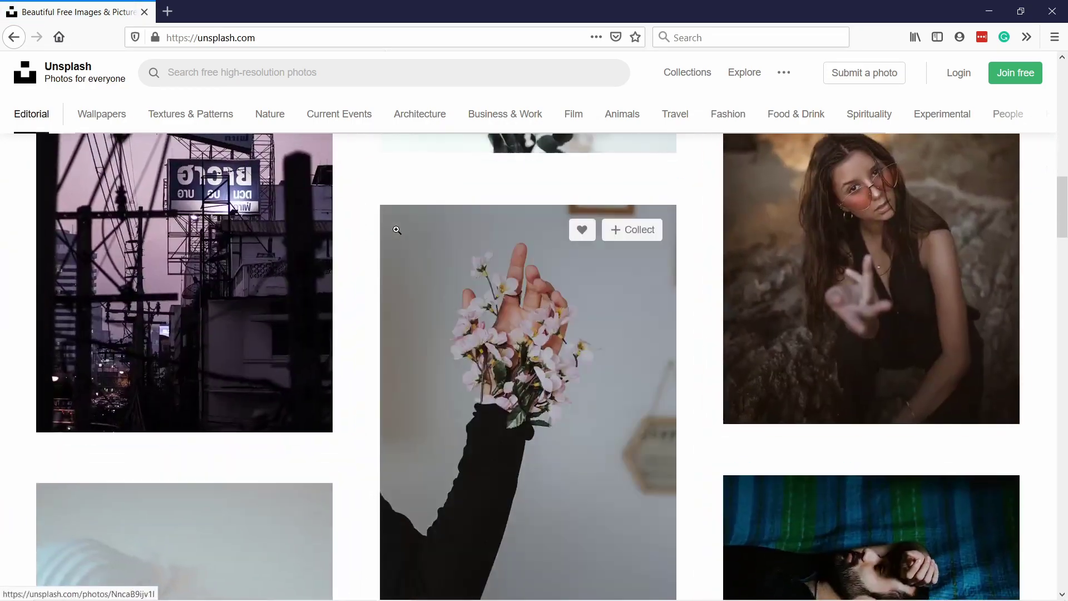
{"action": "scroll", "coordinate": [399, 224], "scroll_direction": "up", "scroll_amount": 20}
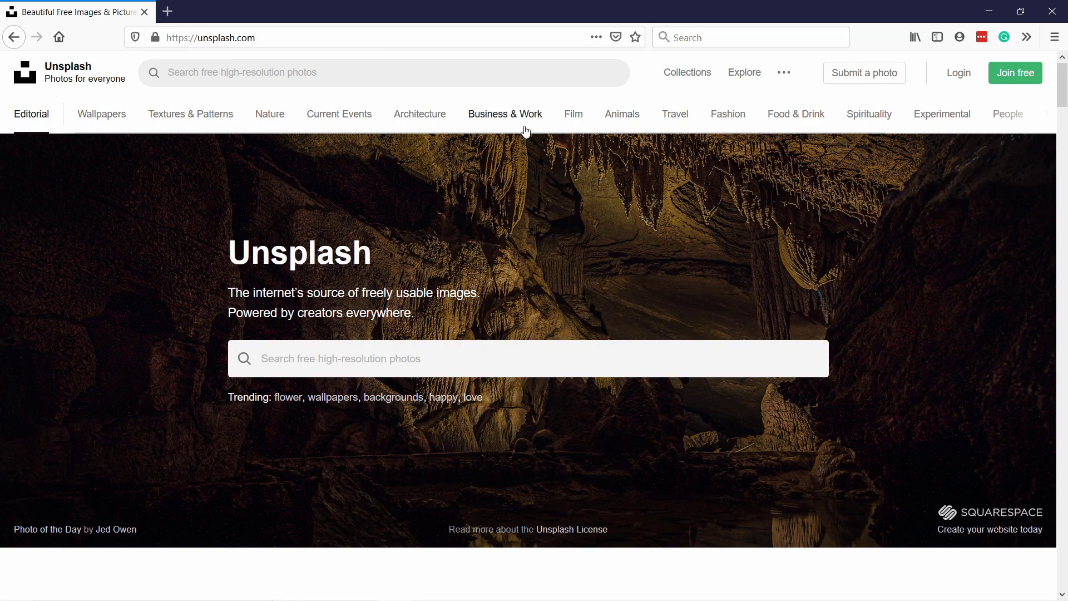
- Open the Business & Work photo category and scroll through it
{"action": "left_click", "coordinate": [497, 117]}
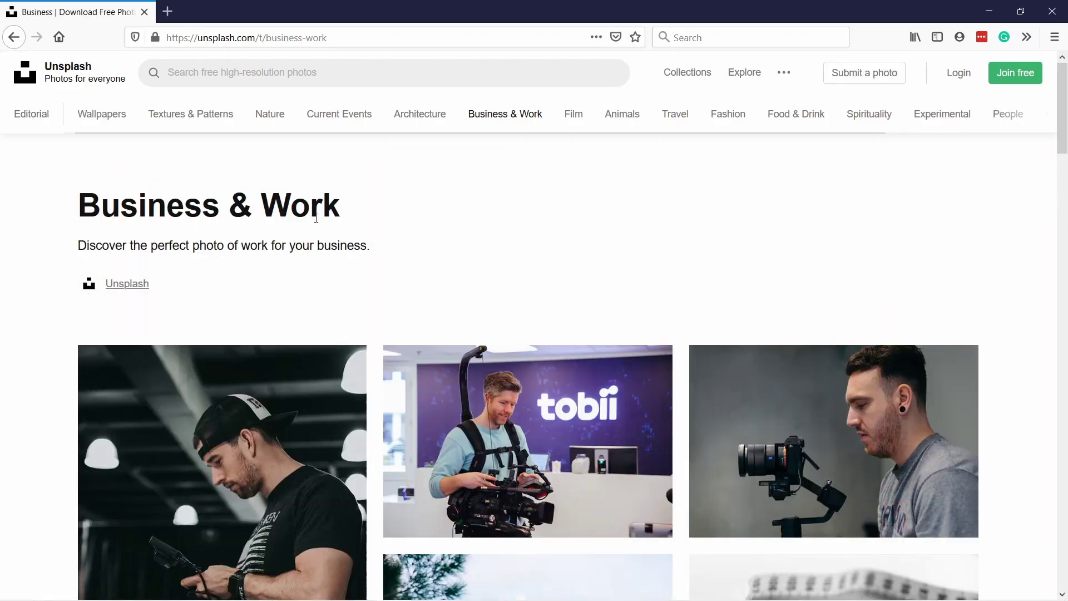
{"action": "scroll", "coordinate": [306, 228], "scroll_direction": "down", "scroll_amount": 3}
{"action": "scroll", "coordinate": [306, 228], "scroll_direction": "down", "scroll_amount": 15}
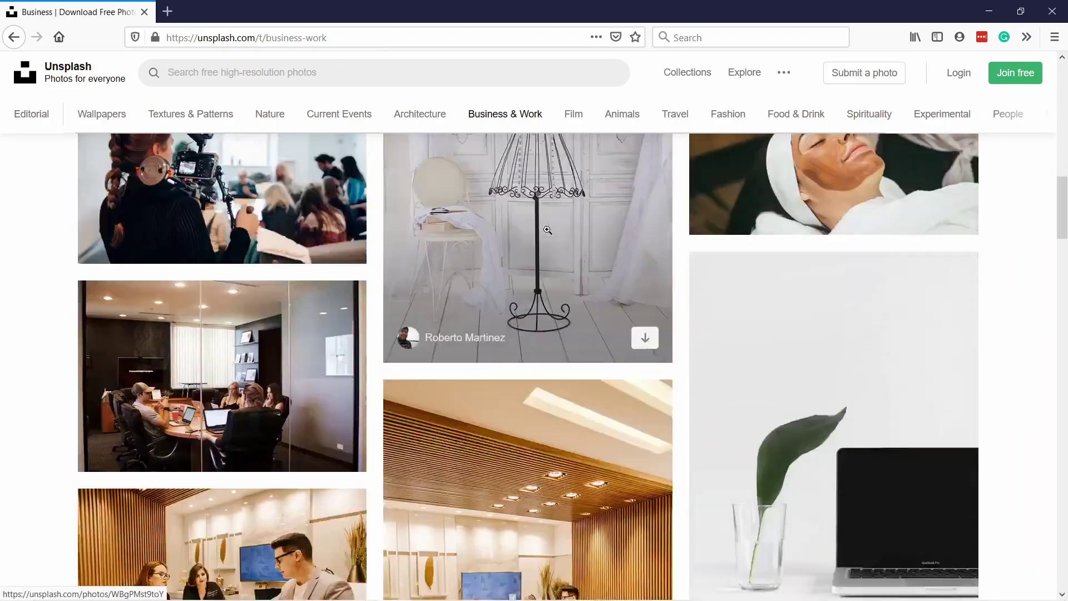
{"action": "scroll", "coordinate": [601, 232], "scroll_direction": "down", "scroll_amount": 15}
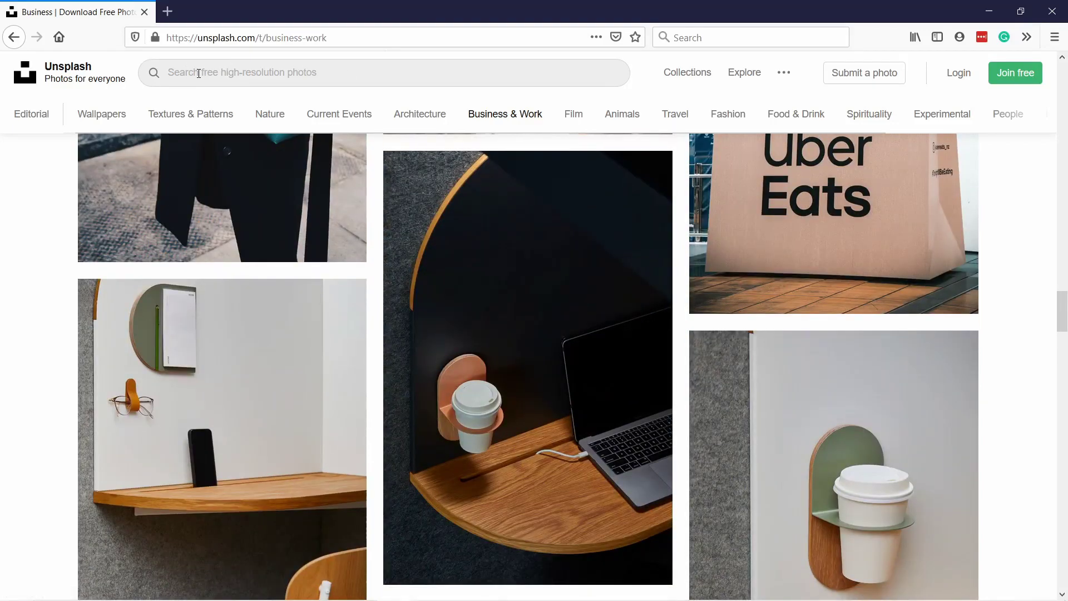
- Search Unsplash for 'website' and scroll through the results
{"action": "left_click", "coordinate": [200, 73]}
{"action": "type", "text": "website"}
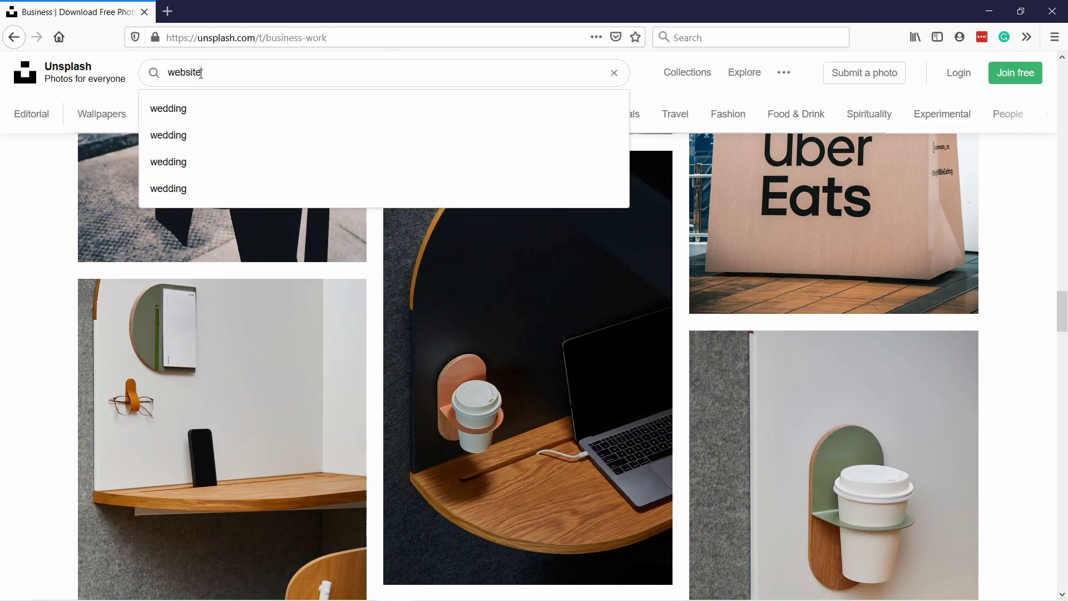
{"action": "key", "text": "Return"}
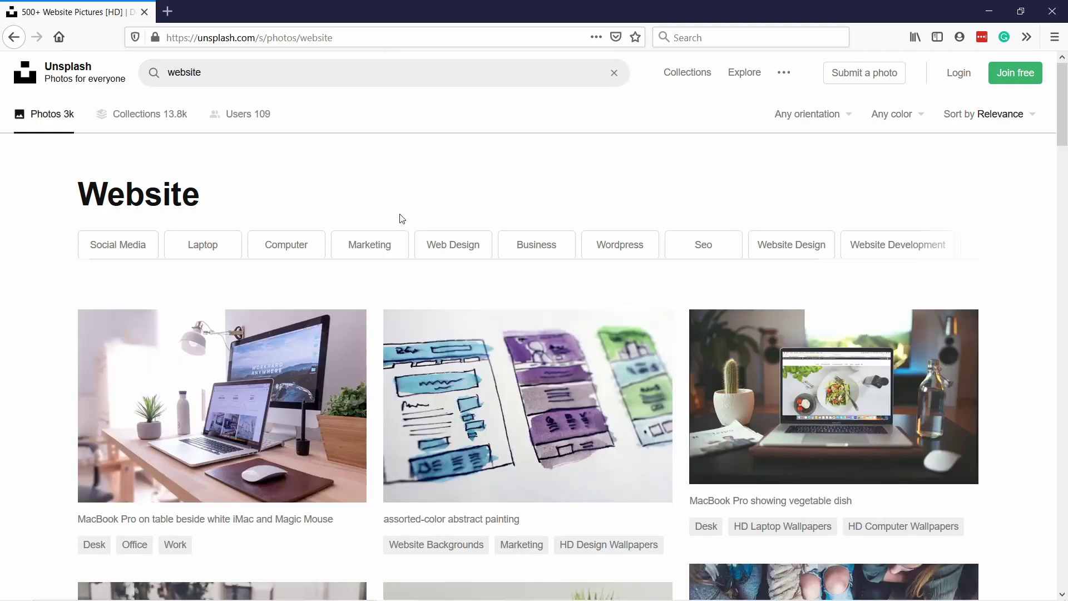
{"action": "scroll", "coordinate": [401, 220], "scroll_direction": "down", "scroll_amount": 4}
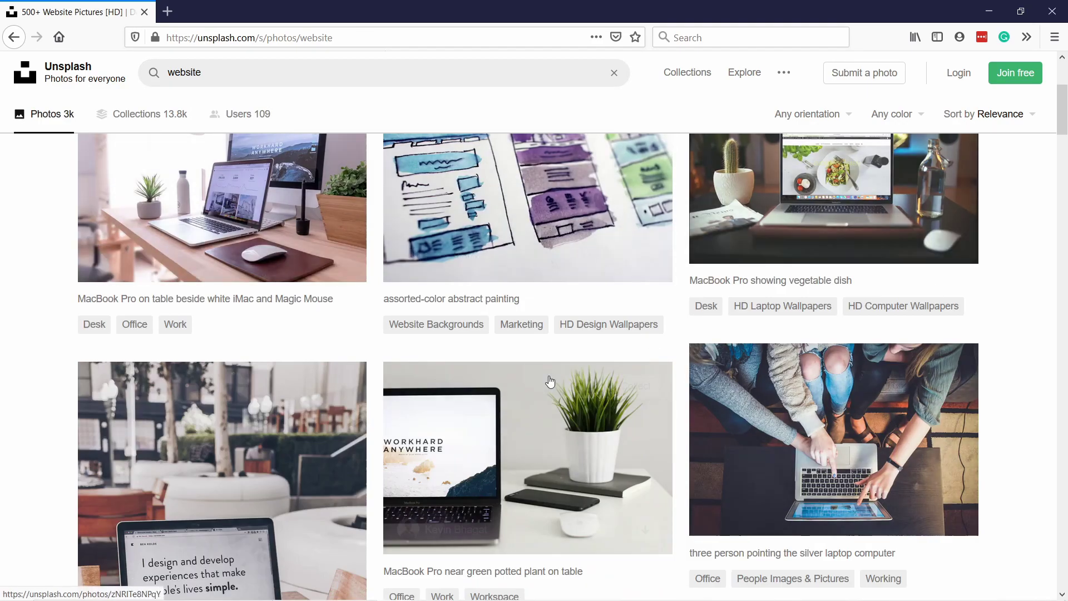
{"action": "scroll", "coordinate": [602, 381], "scroll_direction": "down", "scroll_amount": 5}
{"action": "scroll", "coordinate": [510, 342], "scroll_direction": "down", "scroll_amount": 14}
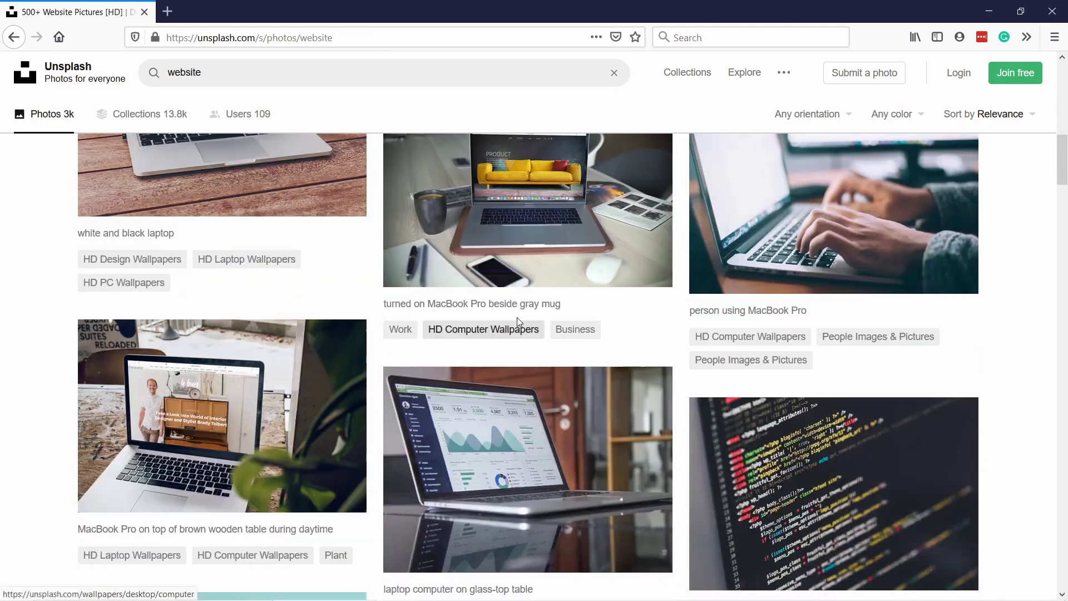
{"action": "scroll", "coordinate": [528, 365], "scroll_direction": "down", "scroll_amount": 11}
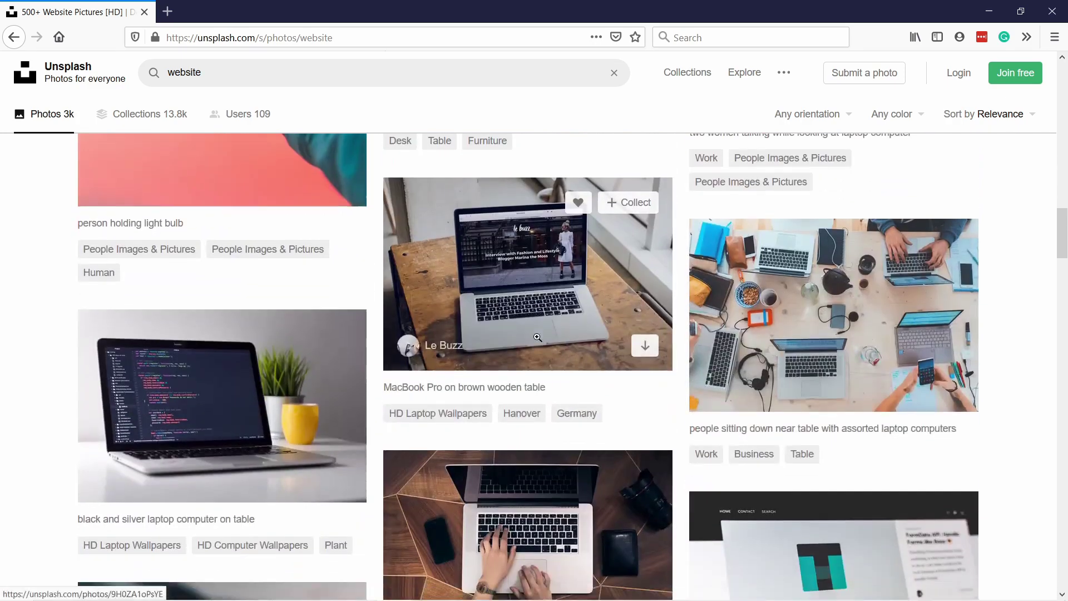
{"action": "scroll", "coordinate": [560, 323], "scroll_direction": "up", "scroll_amount": 20}
{"action": "scroll", "coordinate": [560, 323], "scroll_direction": "up", "scroll_amount": 6}
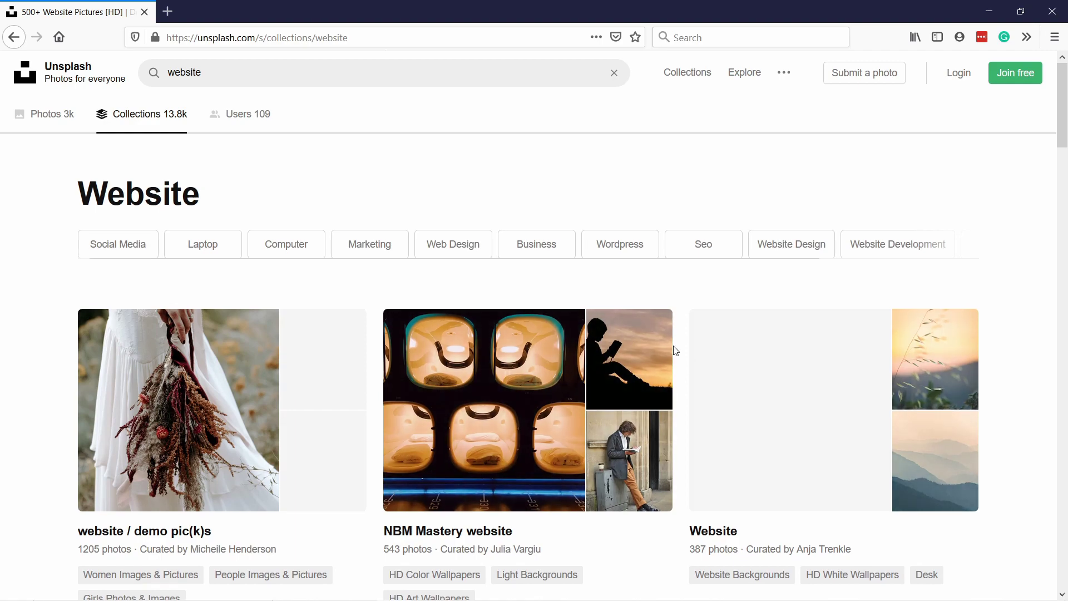
- Scroll through the 387-photo 'Website' collection's forest, mountain and night-sky photos
{"action": "scroll", "coordinate": [601, 339], "scroll_direction": "down", "scroll_amount": 10}
{"action": "scroll", "coordinate": [511, 297], "scroll_direction": "up", "scroll_amount": 7}
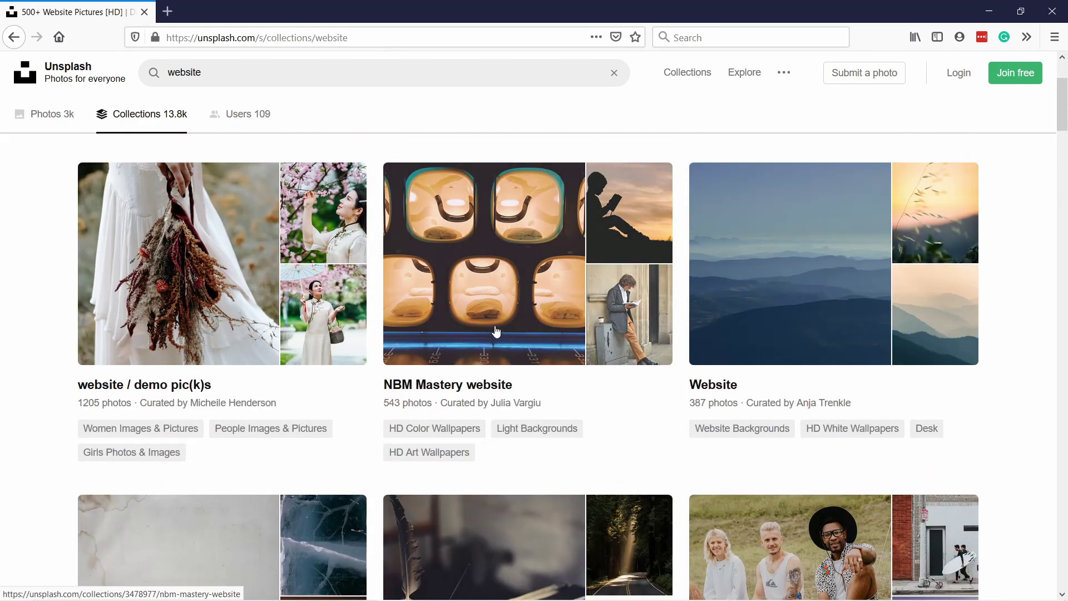
{"action": "scroll", "coordinate": [780, 216], "scroll_direction": "down", "scroll_amount": 1}
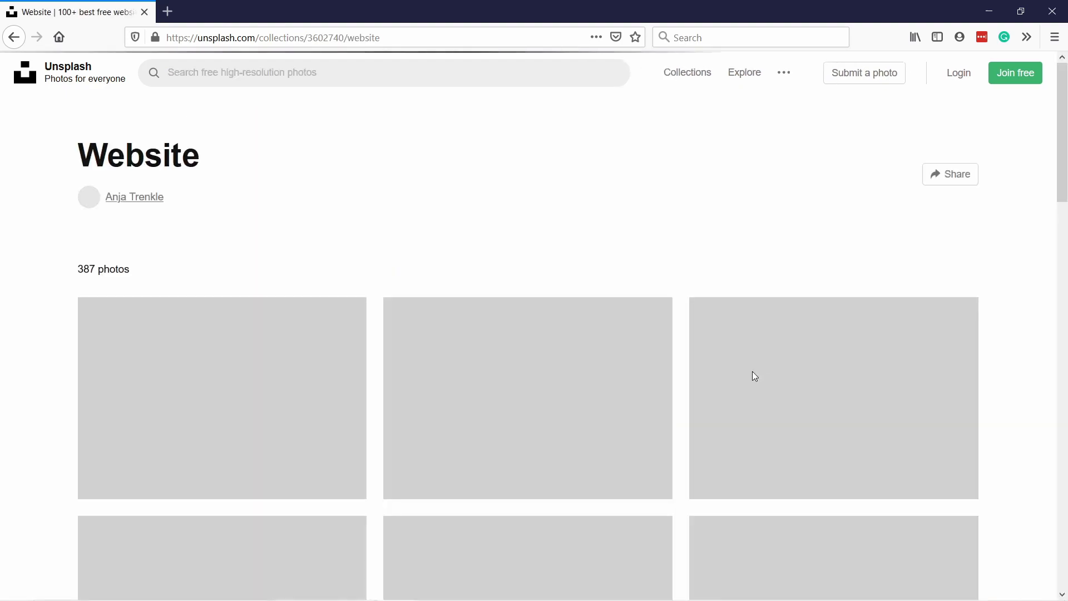
{"action": "scroll", "coordinate": [428, 170], "scroll_direction": "down", "scroll_amount": 3}
{"action": "scroll", "coordinate": [428, 170], "scroll_direction": "down", "scroll_amount": 16}
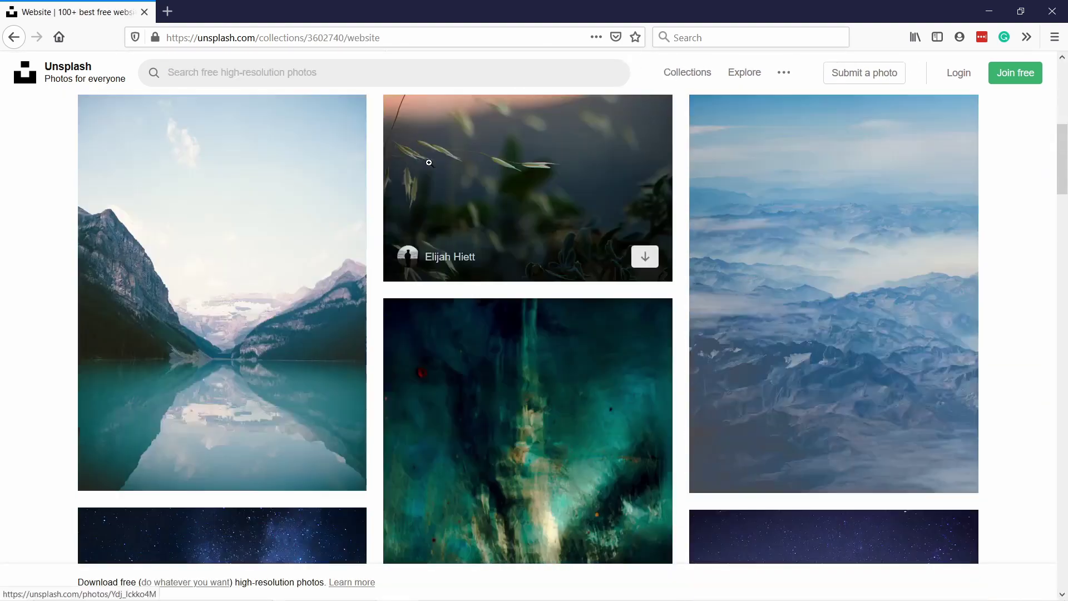
{"action": "scroll", "coordinate": [450, 157], "scroll_direction": "down", "scroll_amount": 12}
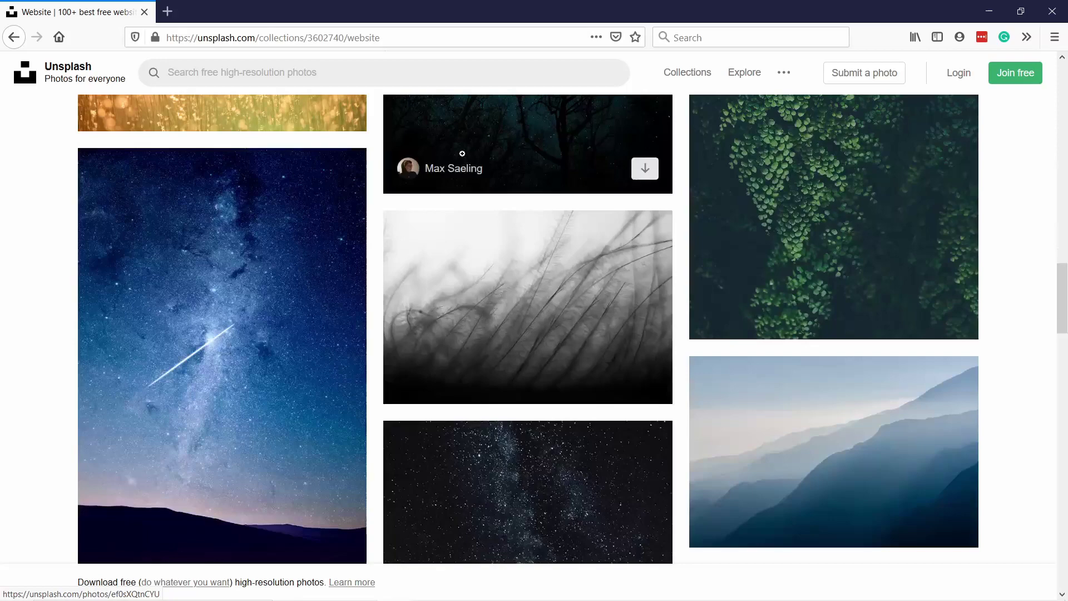
{"action": "scroll", "coordinate": [528, 192], "scroll_direction": "down", "scroll_amount": 8}
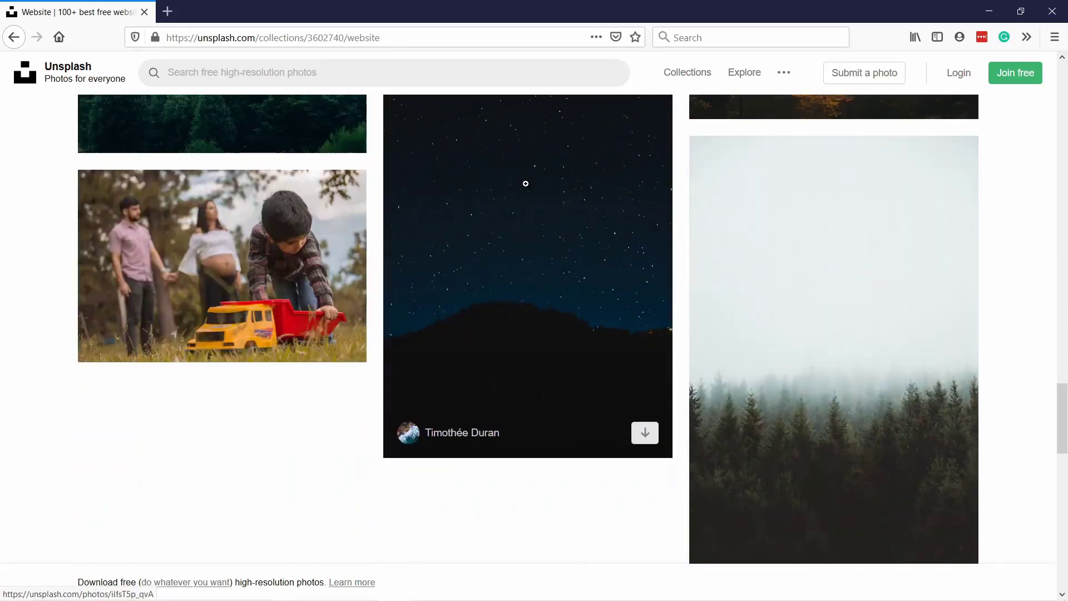
{"action": "scroll", "coordinate": [510, 222], "scroll_direction": "down", "scroll_amount": 8}
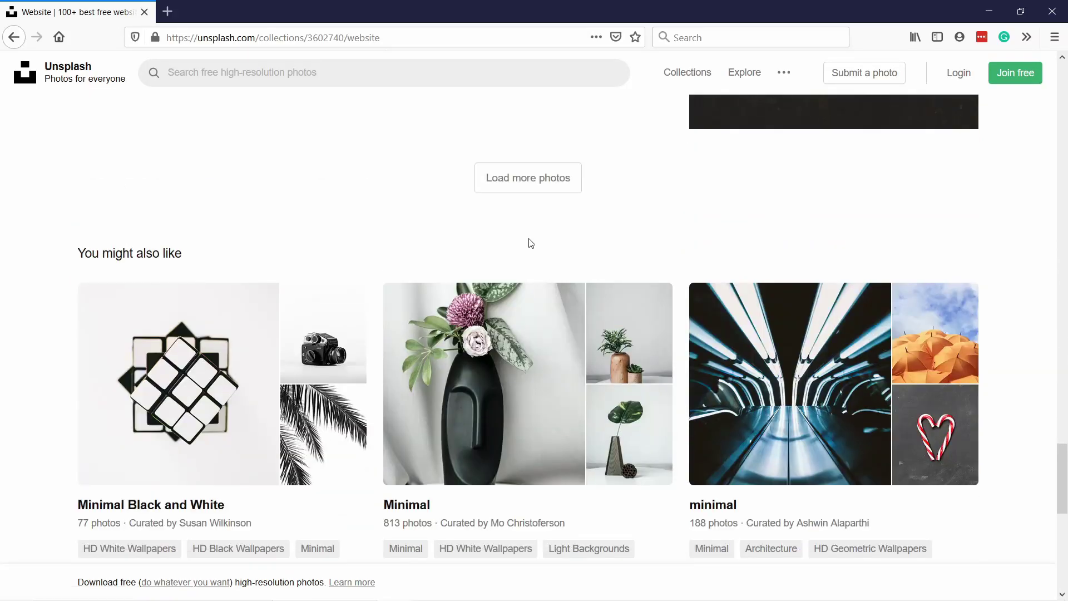
{"action": "scroll", "coordinate": [510, 255], "scroll_direction": "down", "scroll_amount": 6}
{"action": "scroll", "coordinate": [489, 244], "scroll_direction": "up", "scroll_amount": 17}
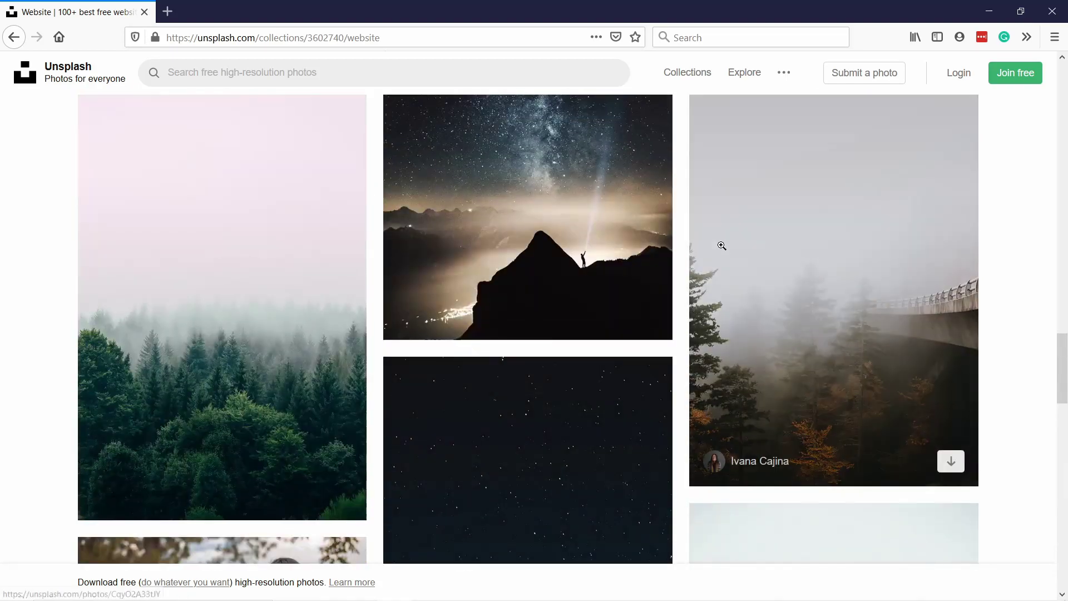
{"action": "scroll", "coordinate": [751, 242], "scroll_direction": "down", "scroll_amount": 4}
{"action": "scroll", "coordinate": [784, 250], "scroll_direction": "down", "scroll_amount": 5}
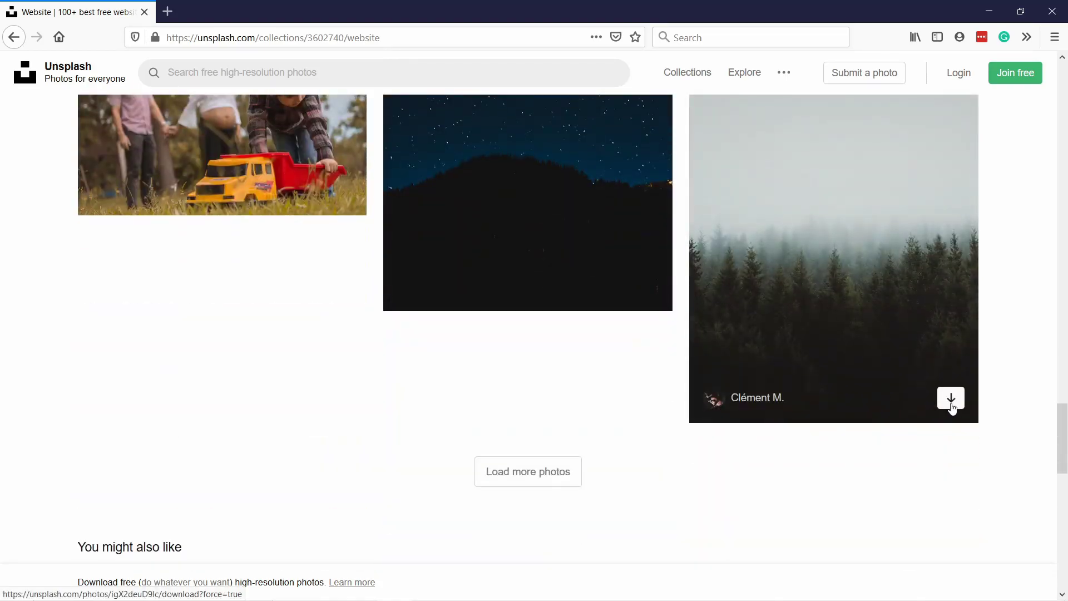
- Download the misty pine forest photo at Medium size (1920x2880) as a JPG
{"action": "left_click", "coordinate": [925, 376]}
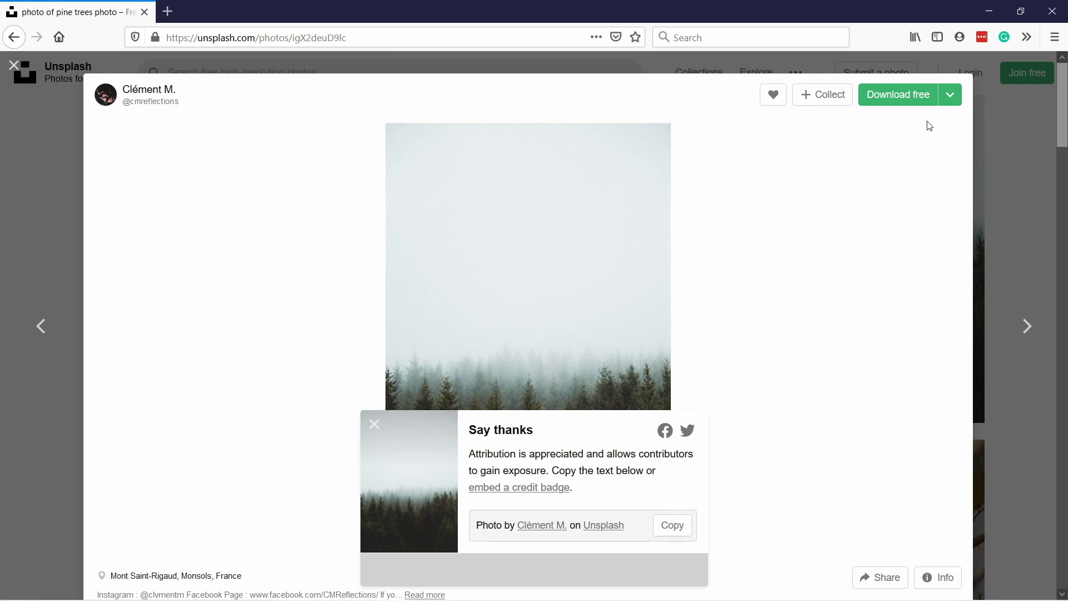
{"action": "left_click", "coordinate": [954, 97]}
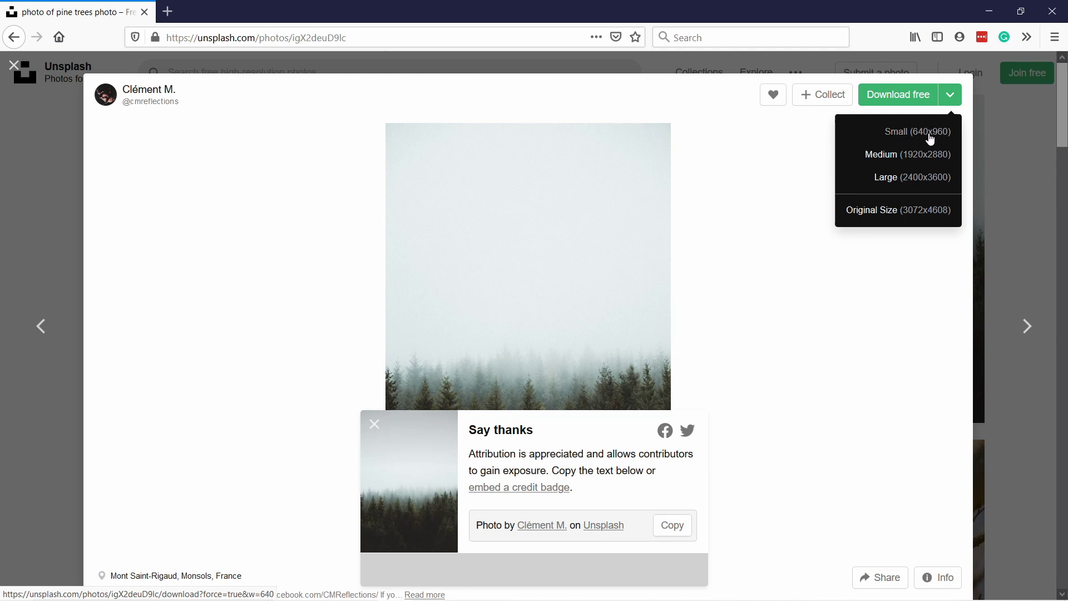
{"action": "left_click", "coordinate": [905, 157]}
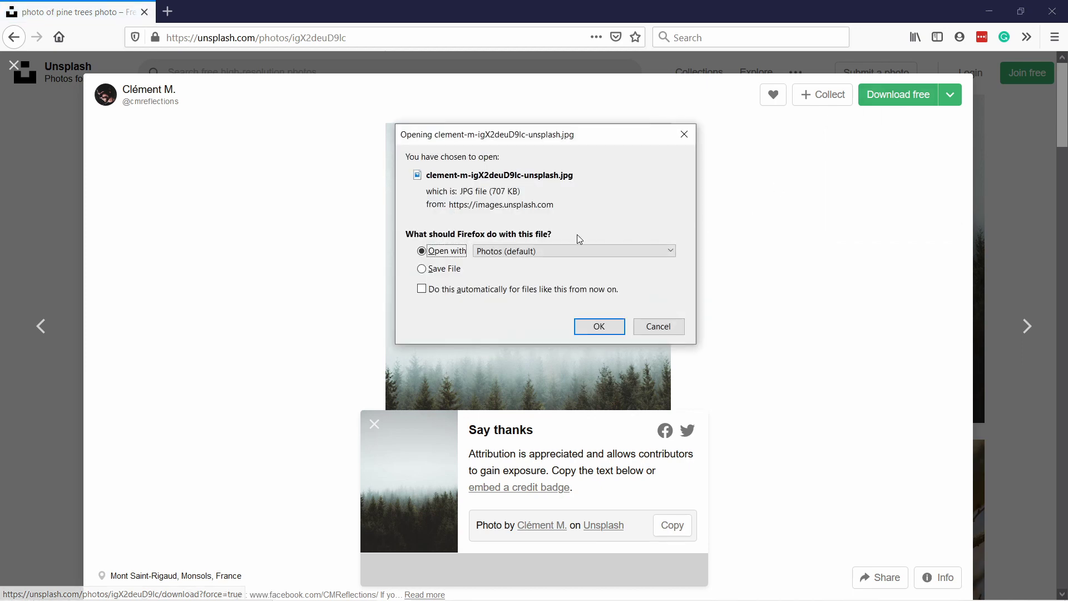
{"action": "left_click", "coordinate": [599, 327]}
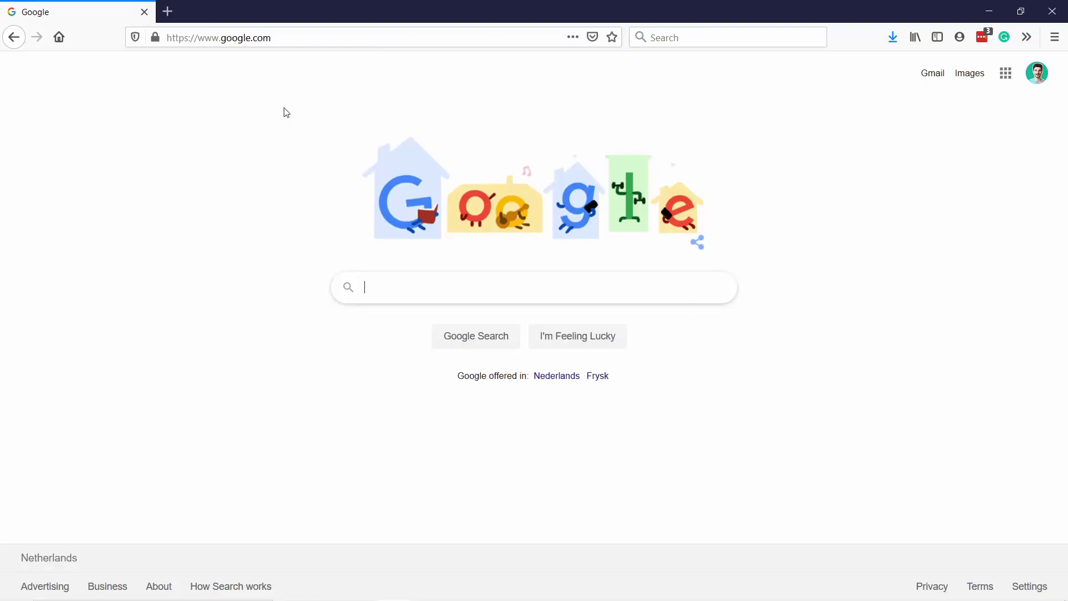
- Search for Pexels and scroll through its homepage trending photo grid
{"action": "type", "text": "pexels"}
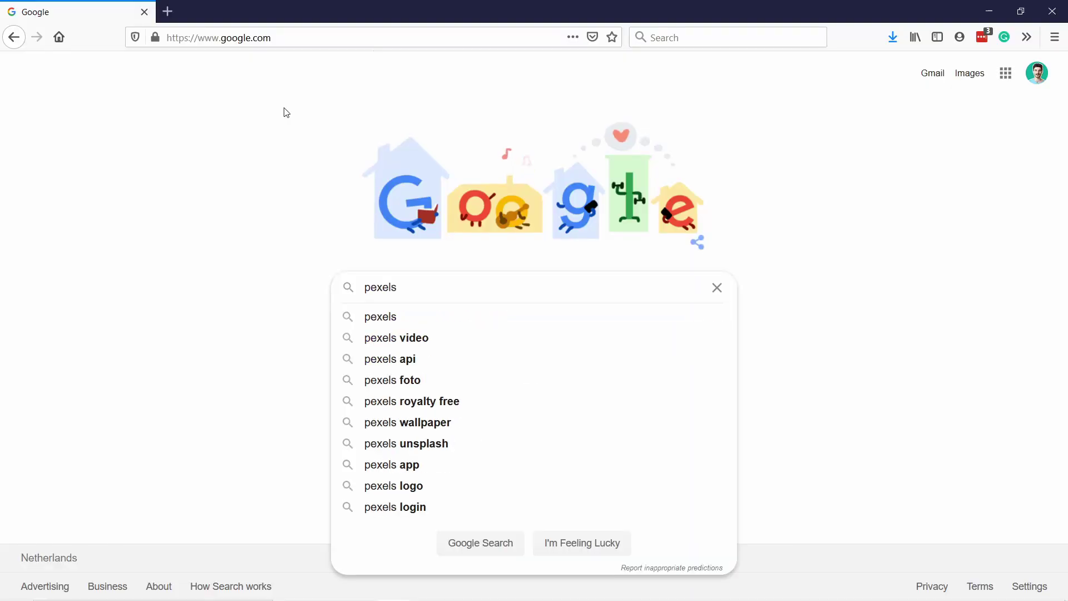
{"action": "key", "text": "Return"}
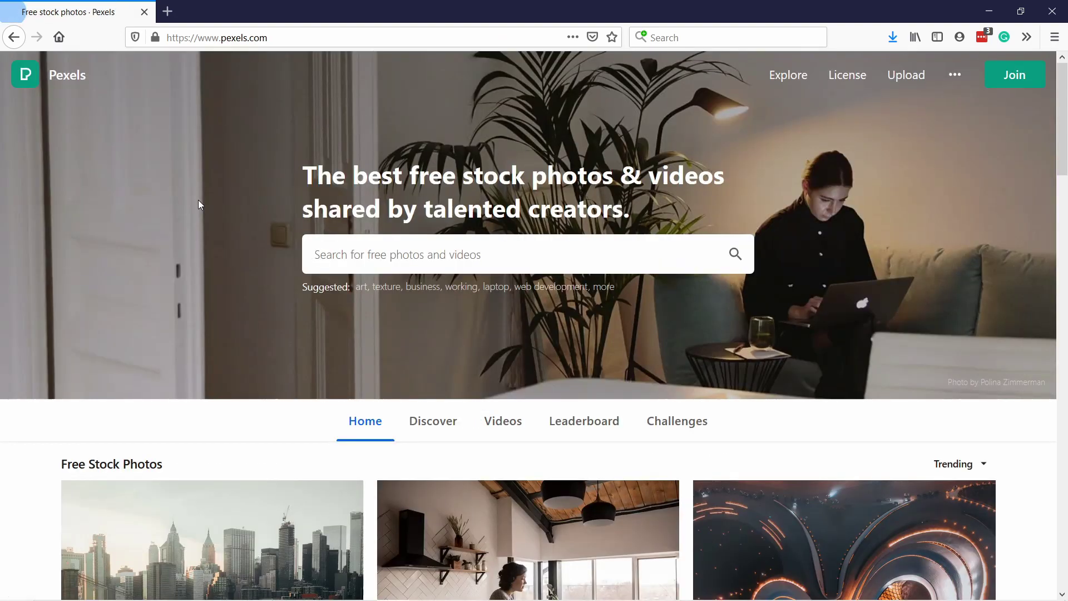
{"action": "scroll", "coordinate": [766, 233], "scroll_direction": "down", "scroll_amount": 12}
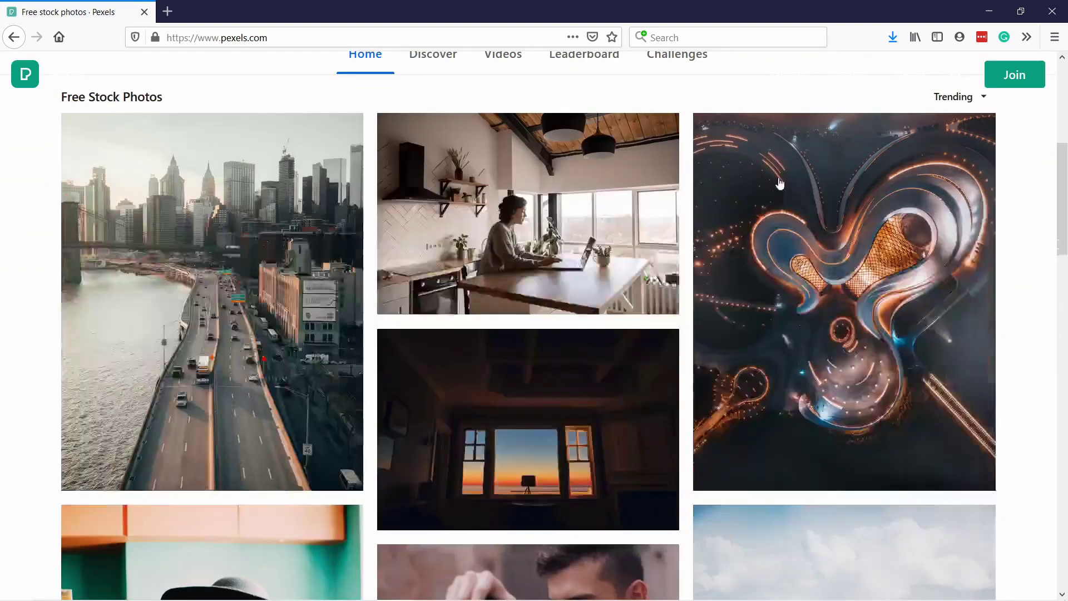
{"action": "scroll", "coordinate": [812, 195], "scroll_direction": "up", "scroll_amount": 1}
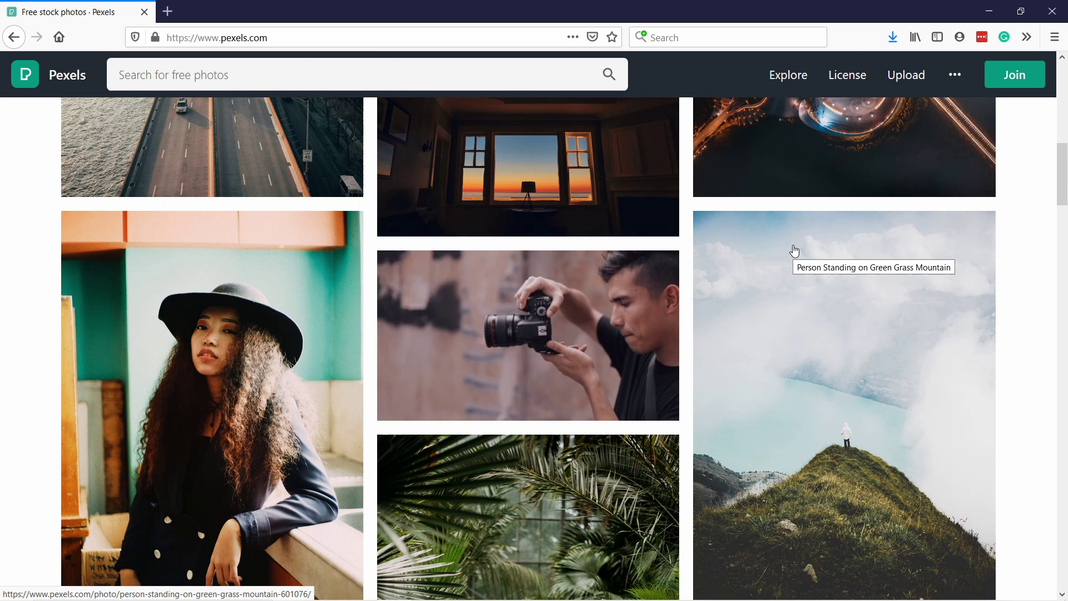
{"action": "scroll", "coordinate": [794, 250], "scroll_direction": "up", "scroll_amount": 10}
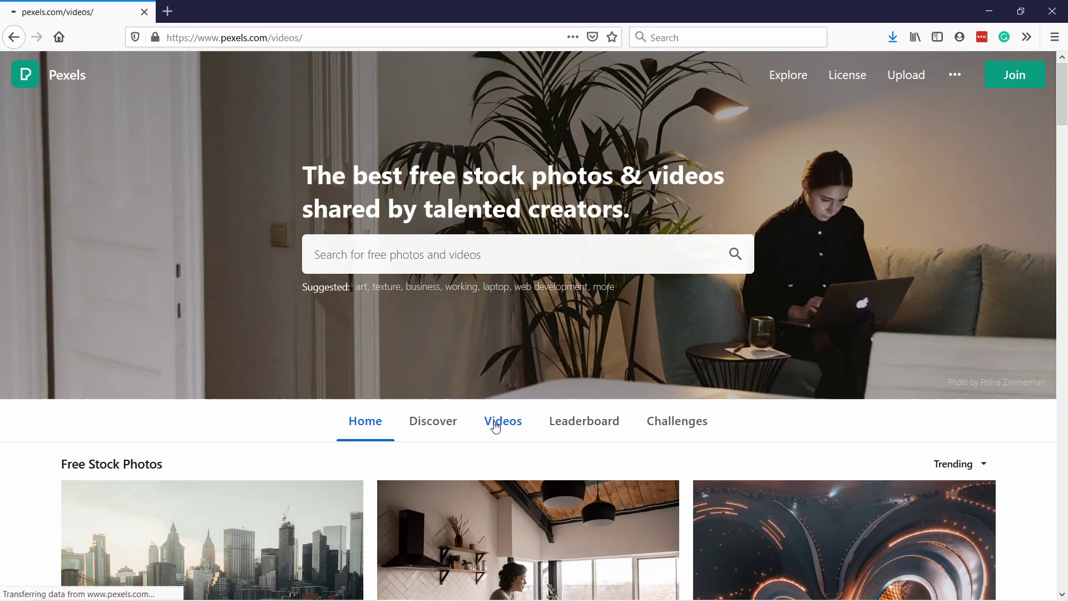
- Scroll the Pexels feed and open the spinning vinyl record video
{"action": "scroll", "coordinate": [492, 351], "scroll_direction": "down", "scroll_amount": 5}
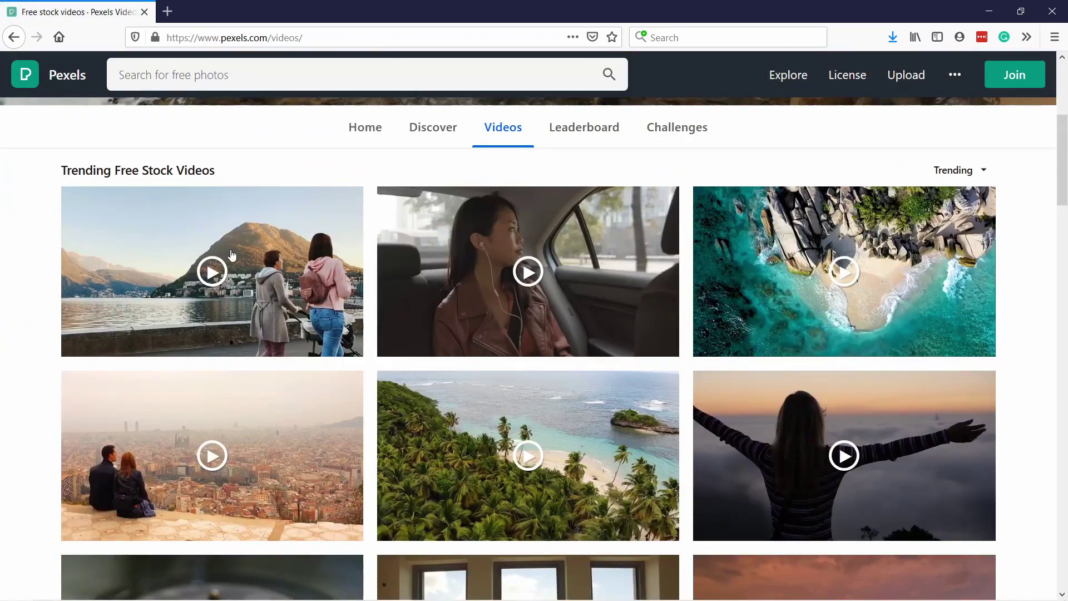
{"action": "mouse_move", "coordinate": [559, 256]}
{"action": "scroll", "coordinate": [820, 250], "scroll_direction": "down", "scroll_amount": 5}
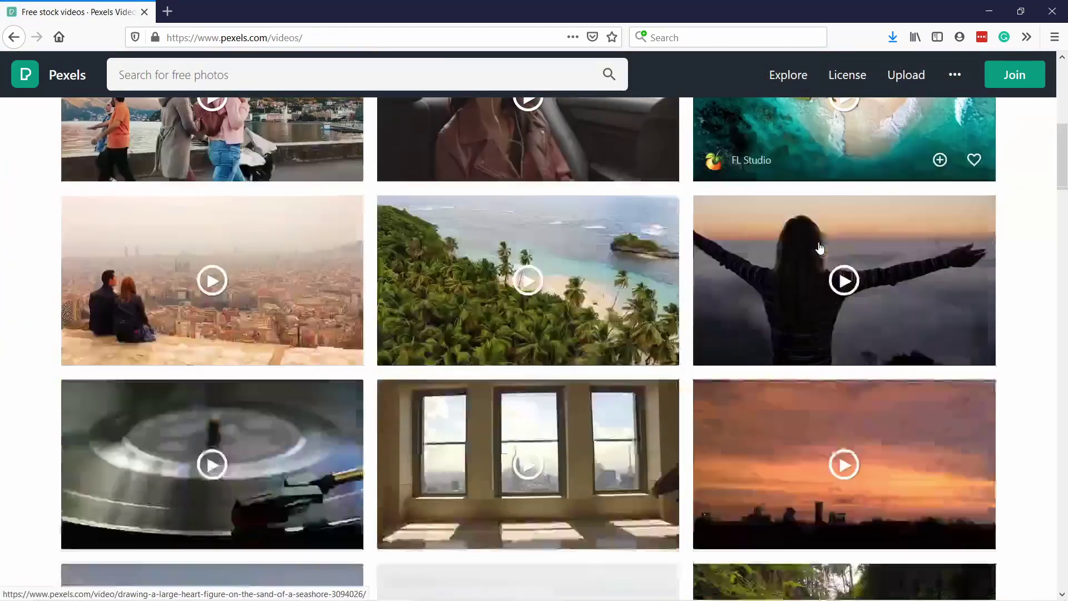
{"action": "mouse_move", "coordinate": [211, 347]}
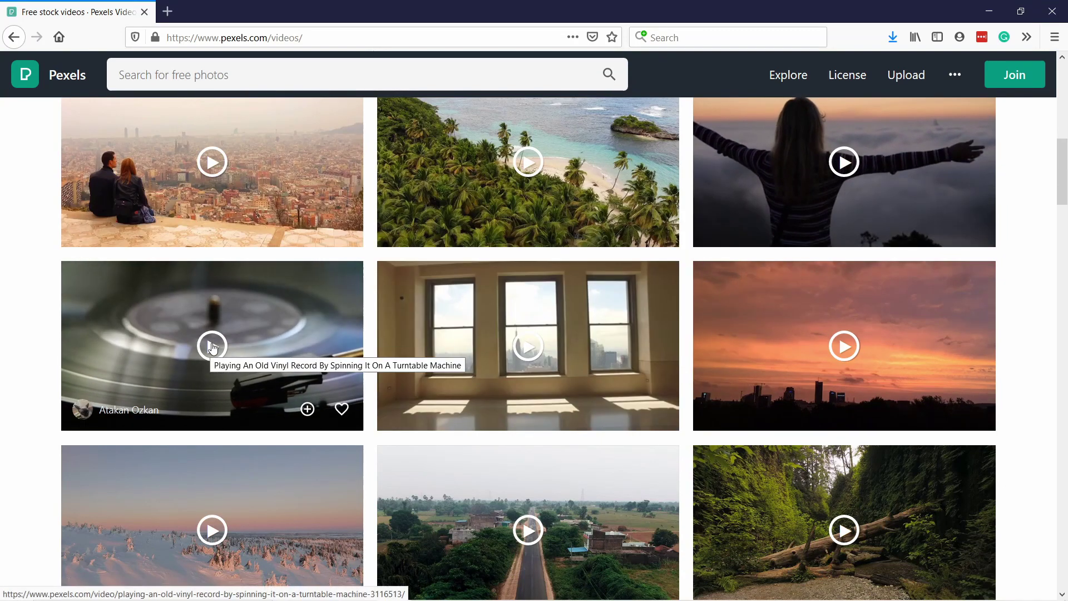
{"action": "left_click", "coordinate": [216, 323]}
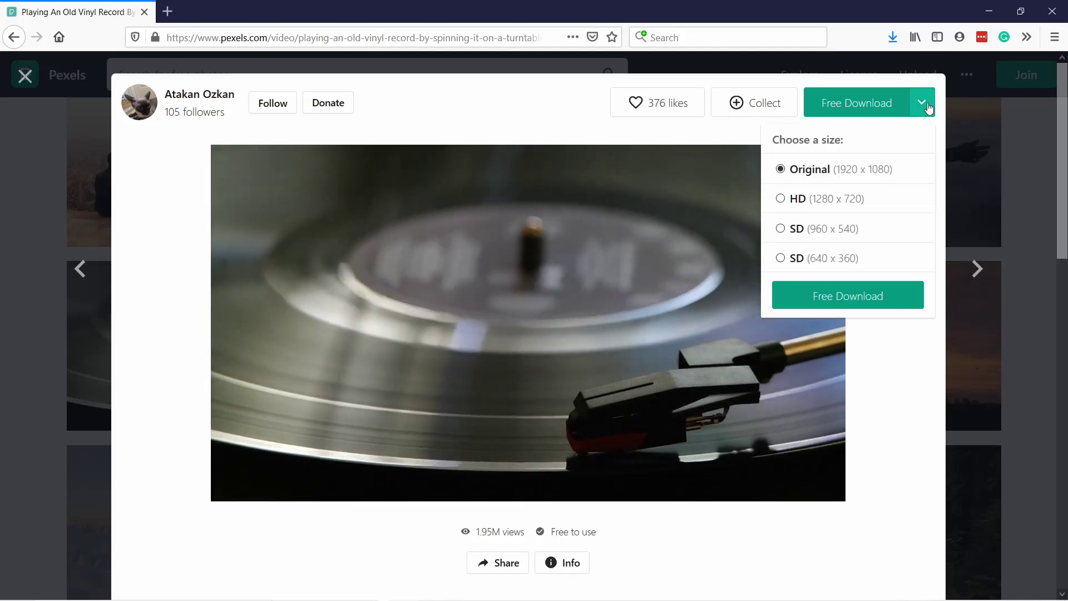
- Save the vinyl video in HD 1280x720 as video.mp4 and close the popup
{"action": "mouse_move", "coordinate": [923, 112]}
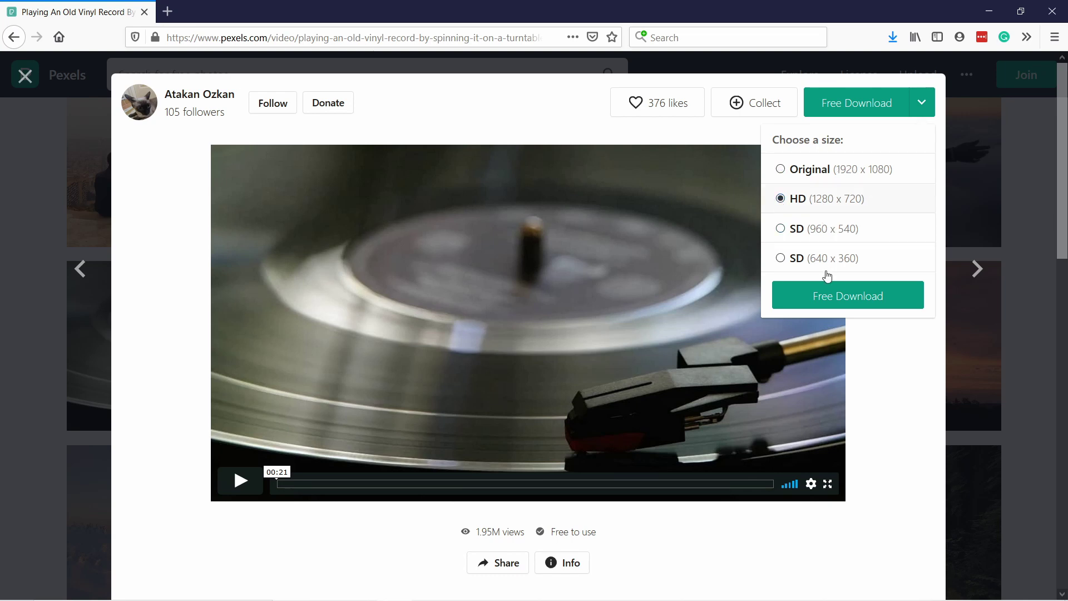
{"action": "left_click", "coordinate": [827, 301]}
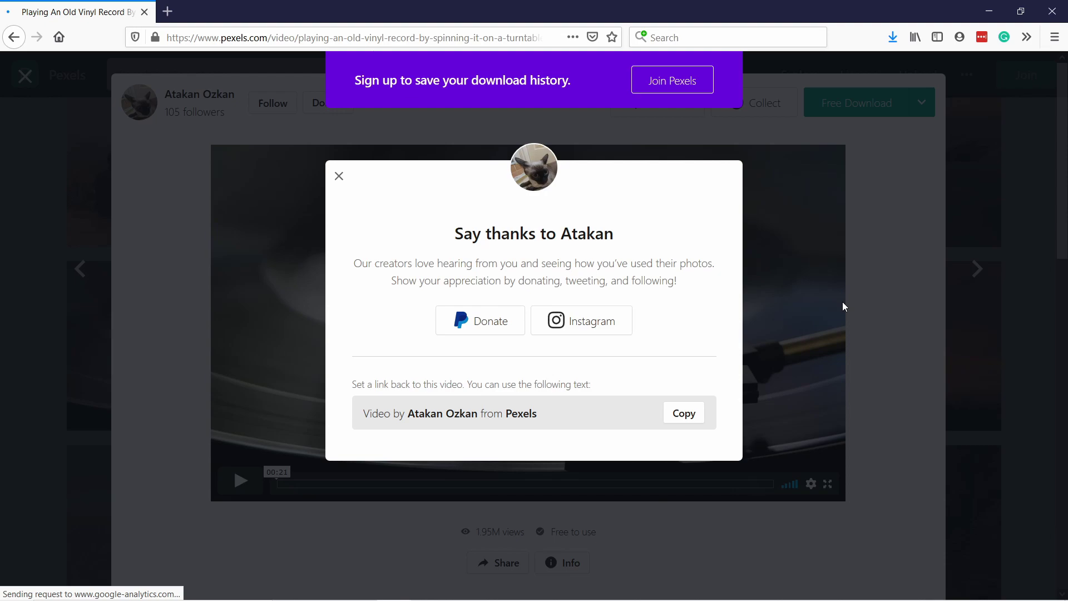
{"action": "left_click", "coordinate": [448, 272]}
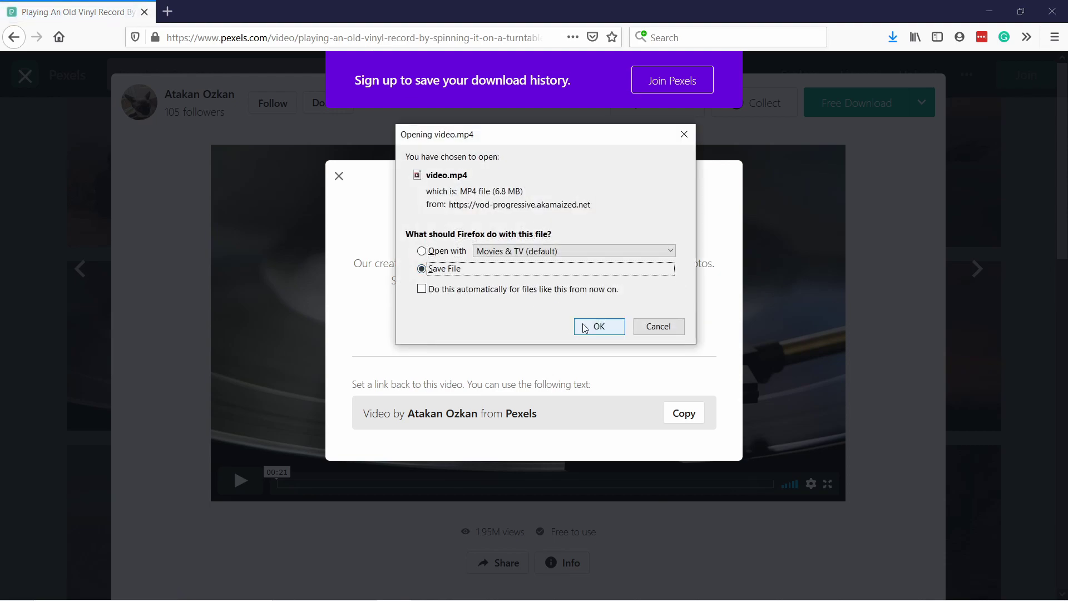
{"action": "left_click", "coordinate": [591, 327]}
{"action": "left_click", "coordinate": [896, 210]}
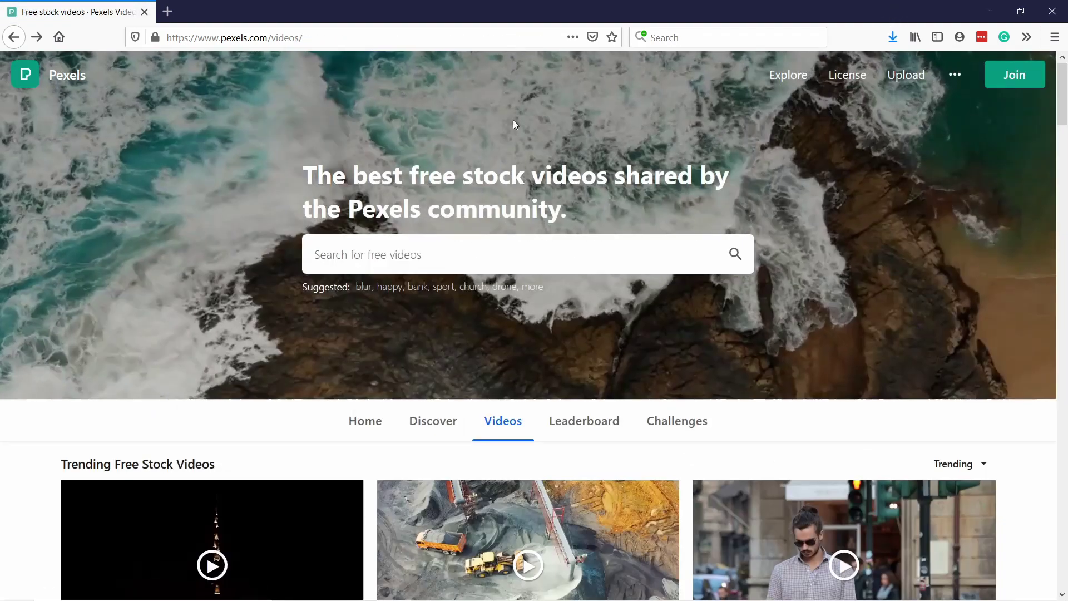
- Return to the Pexels home page and search for 'meetings'
{"action": "left_click", "coordinate": [364, 423]}
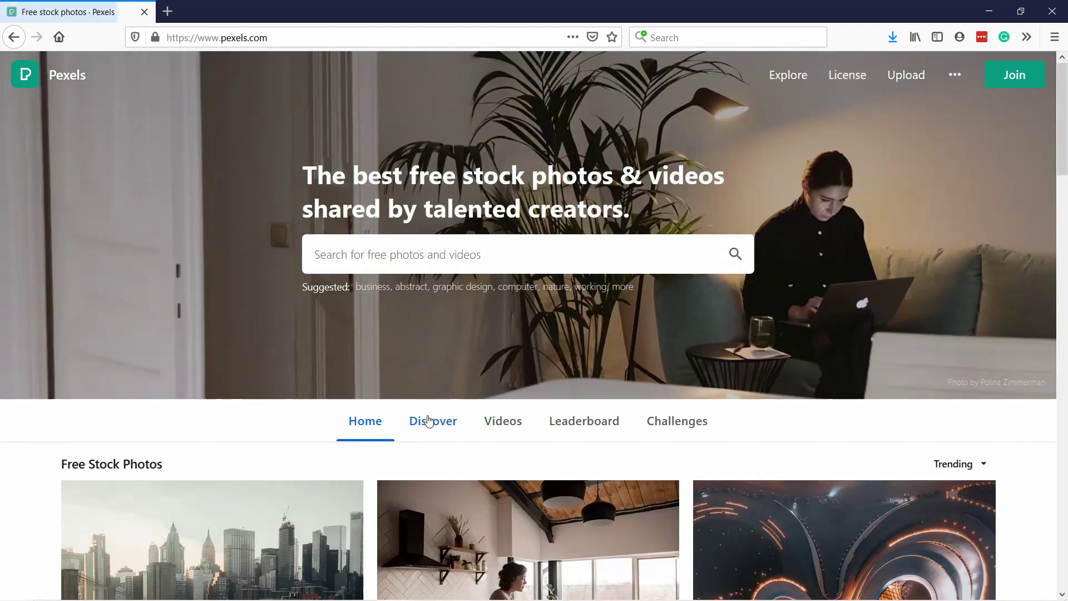
{"action": "left_click", "coordinate": [386, 252]}
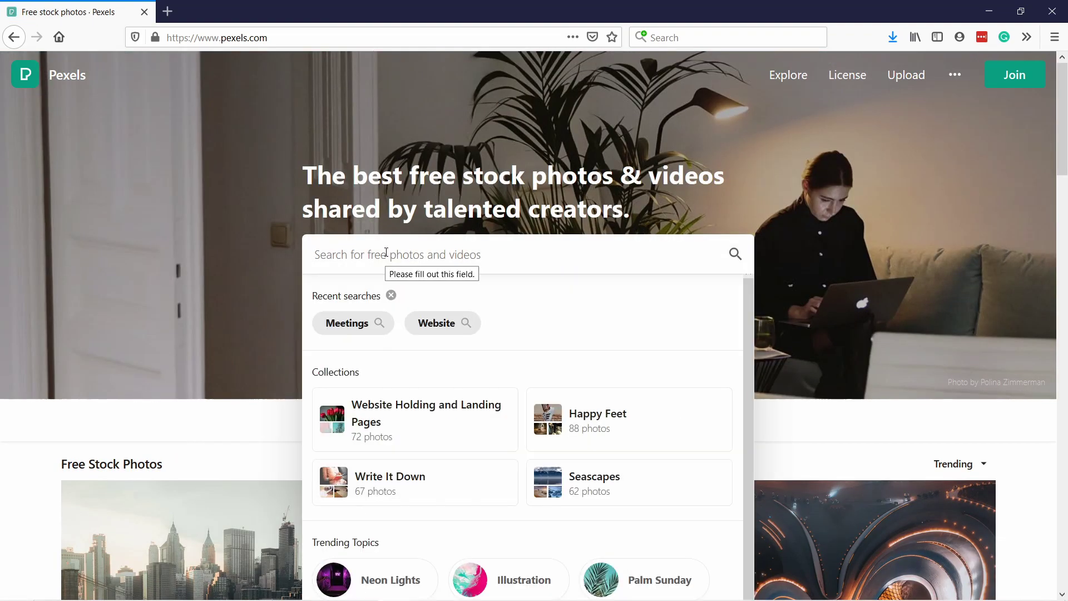
{"action": "type", "text": "meetings"}
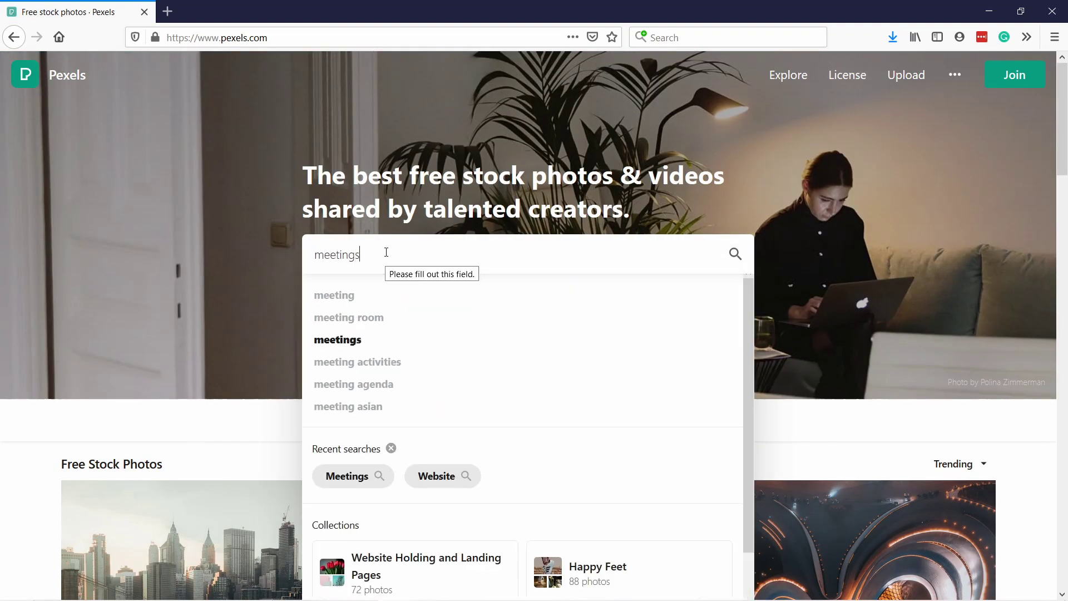
{"action": "key", "text": "Return"}
- Scroll the meetings results and open the 'Top View of People at the Meeting' photo
{"action": "scroll", "coordinate": [382, 219], "scroll_direction": "down", "scroll_amount": 4}
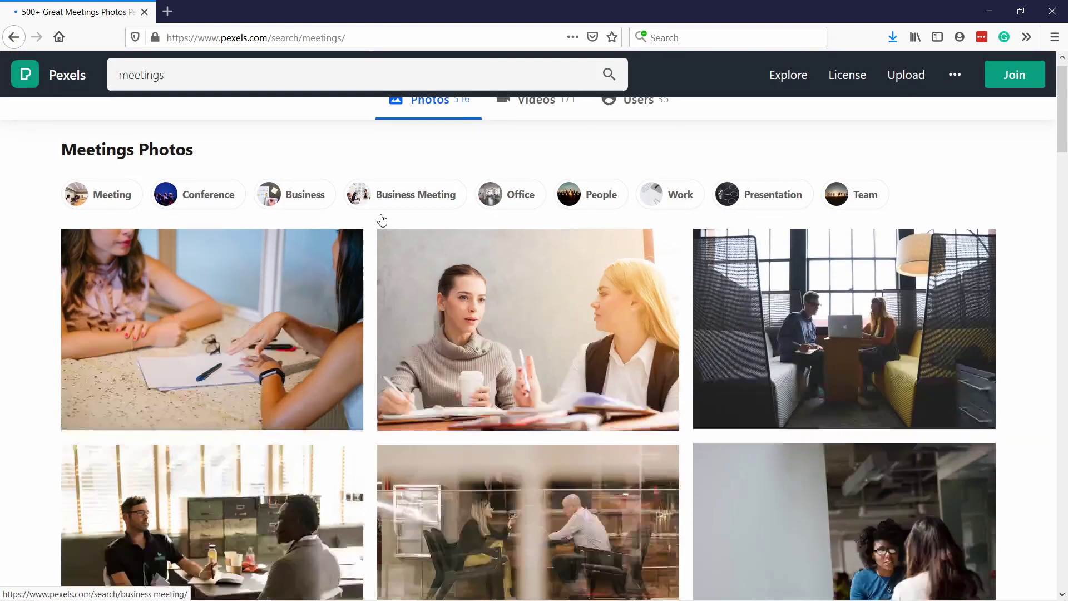
{"action": "scroll", "coordinate": [688, 251], "scroll_direction": "down", "scroll_amount": 8}
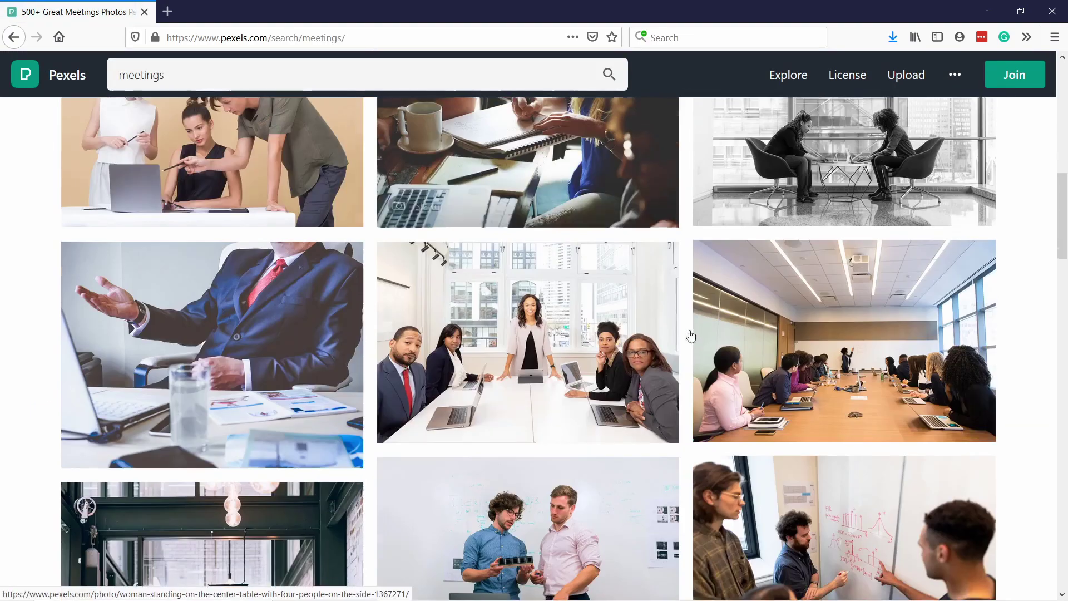
{"action": "scroll", "coordinate": [714, 341], "scroll_direction": "down", "scroll_amount": 5}
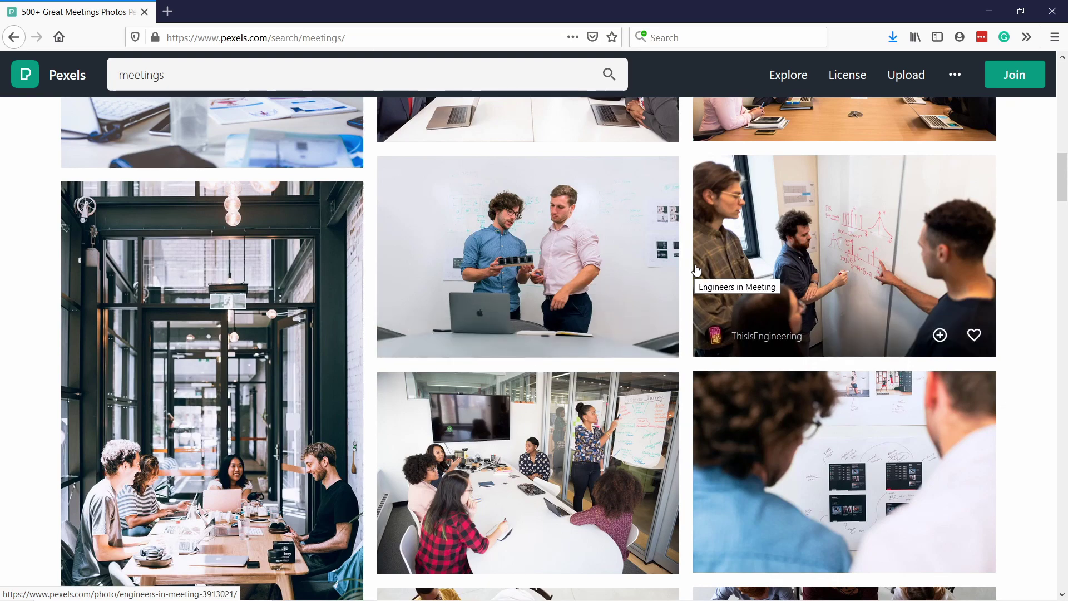
{"action": "scroll", "coordinate": [679, 273], "scroll_direction": "down", "scroll_amount": 9}
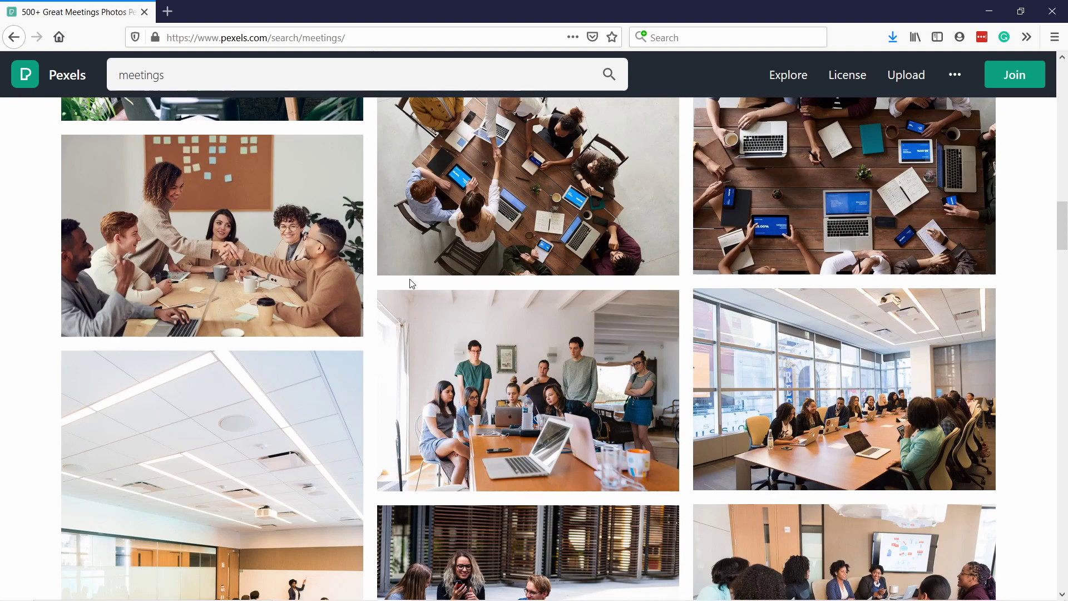
{"action": "scroll", "coordinate": [411, 282], "scroll_direction": "down", "scroll_amount": 7}
{"action": "scroll", "coordinate": [435, 316], "scroll_direction": "down", "scroll_amount": 13}
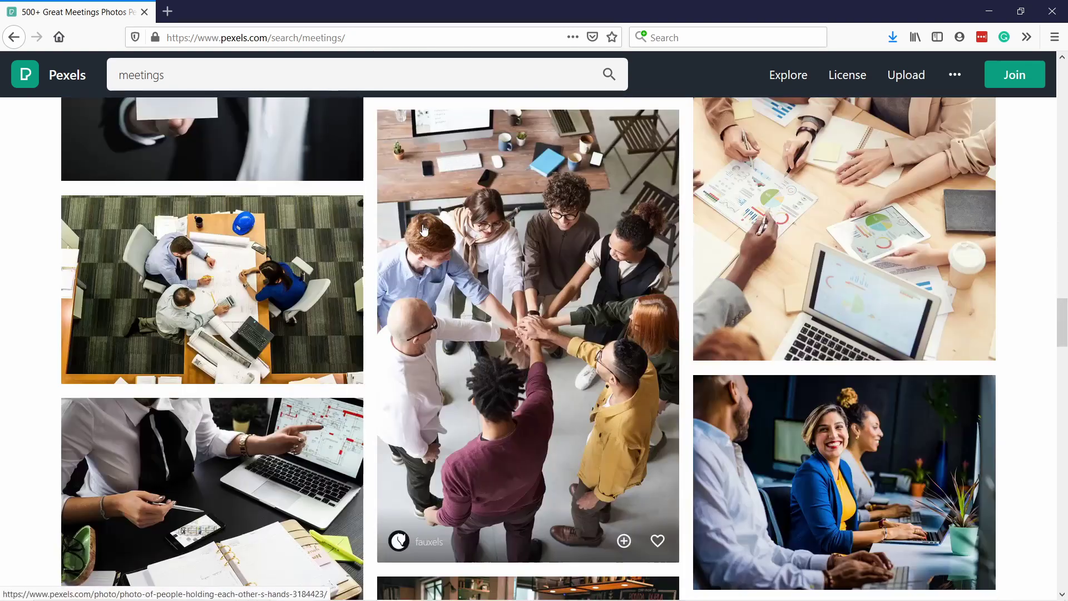
{"action": "left_click", "coordinate": [811, 240]}
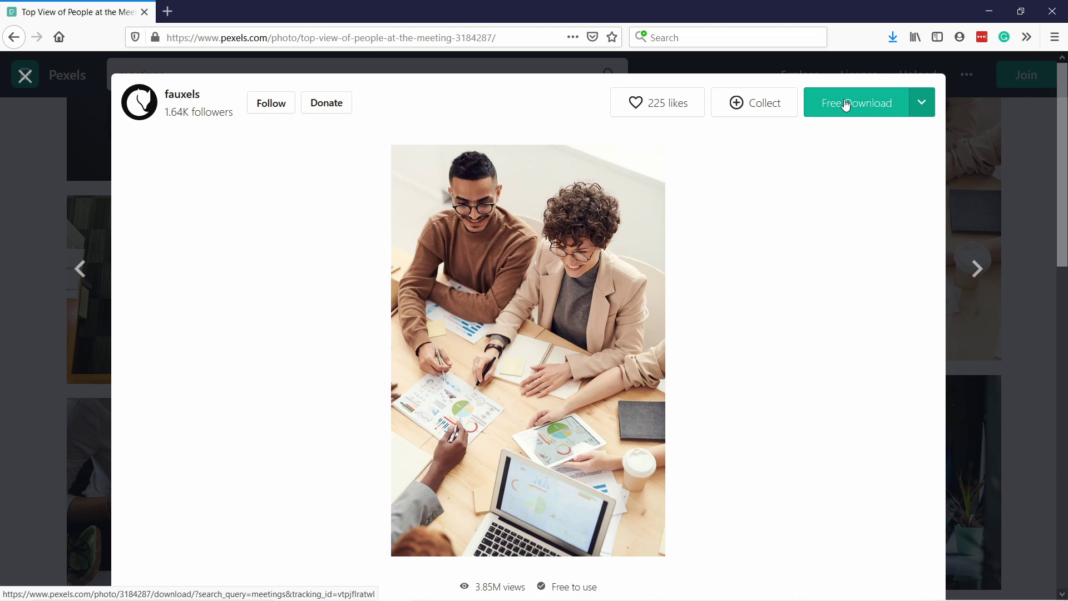
- Download the top-view meeting photo at Medium size, 1280 x 1920
{"action": "left_click", "coordinate": [919, 109]}
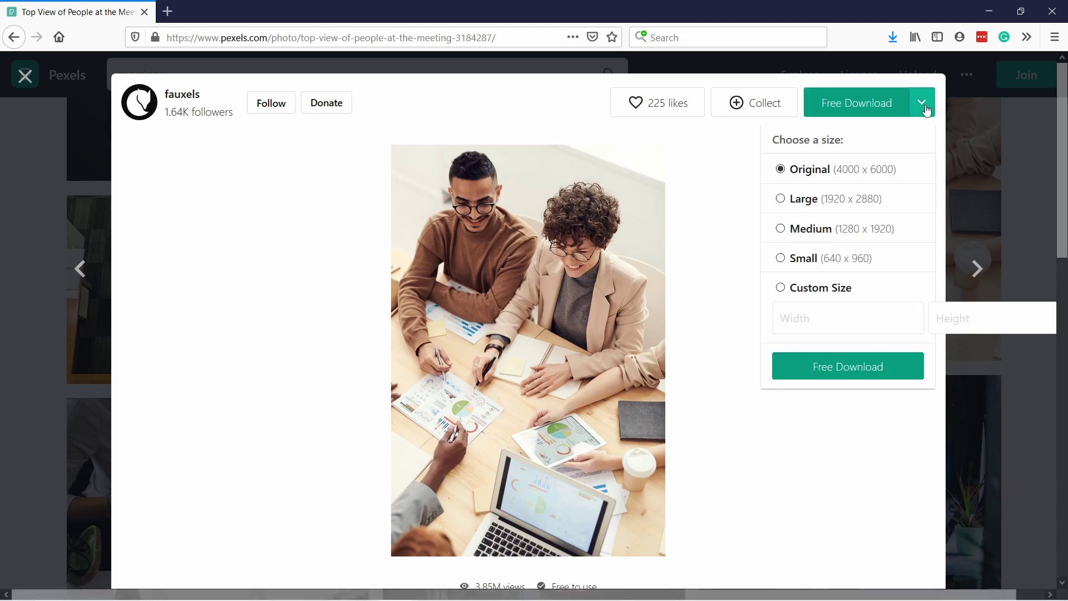
{"action": "left_click", "coordinate": [839, 233]}
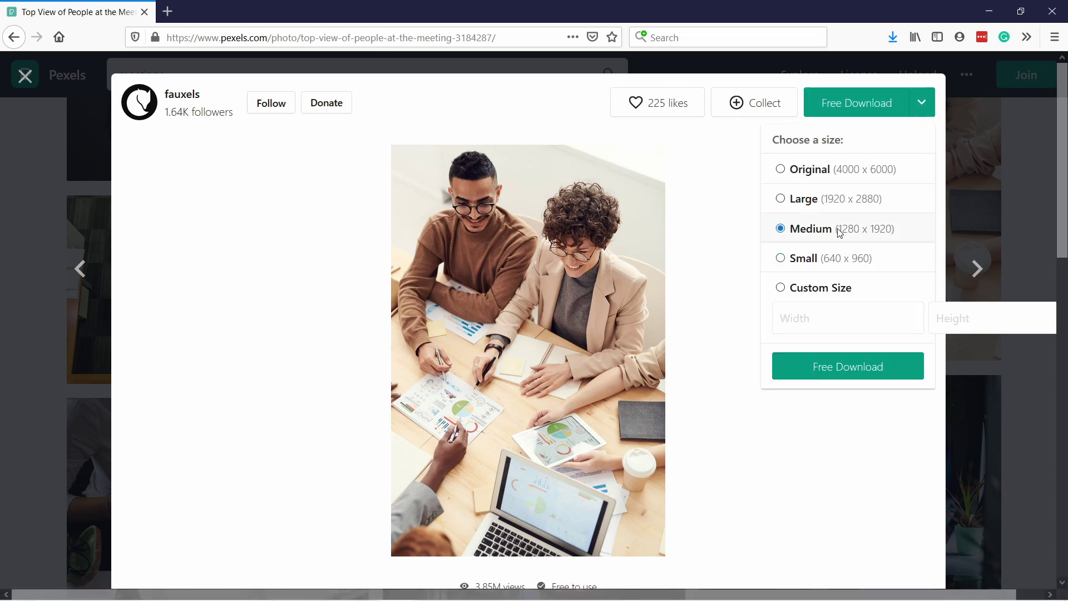
{"action": "left_click", "coordinate": [831, 365]}
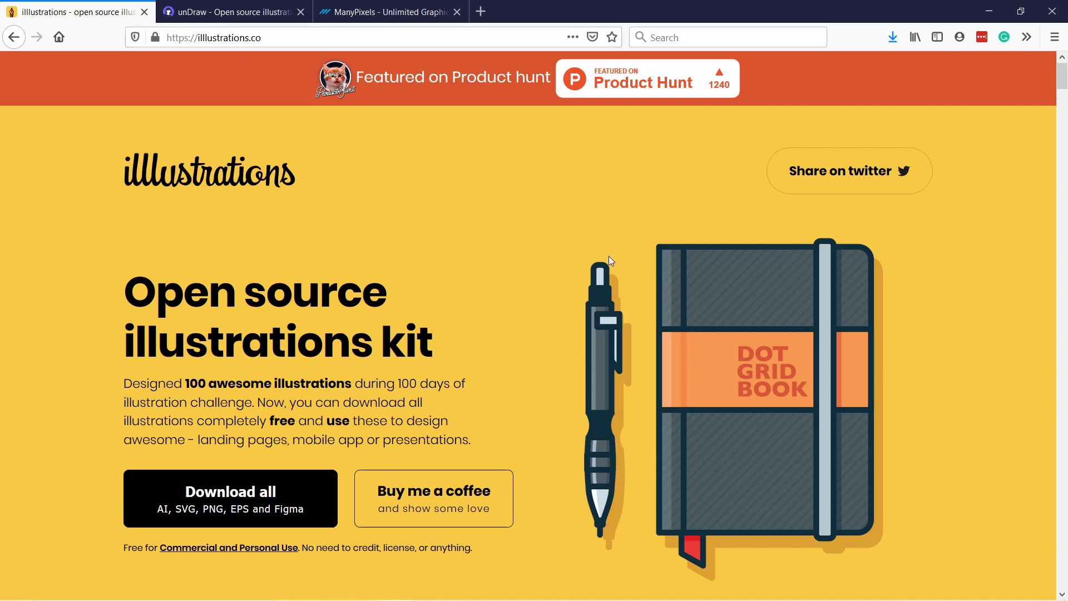
- Open the Day 29: Selfie Boy PNG and save the image with Save Image As
{"action": "scroll", "coordinate": [497, 215], "scroll_direction": "down", "scroll_amount": 10}
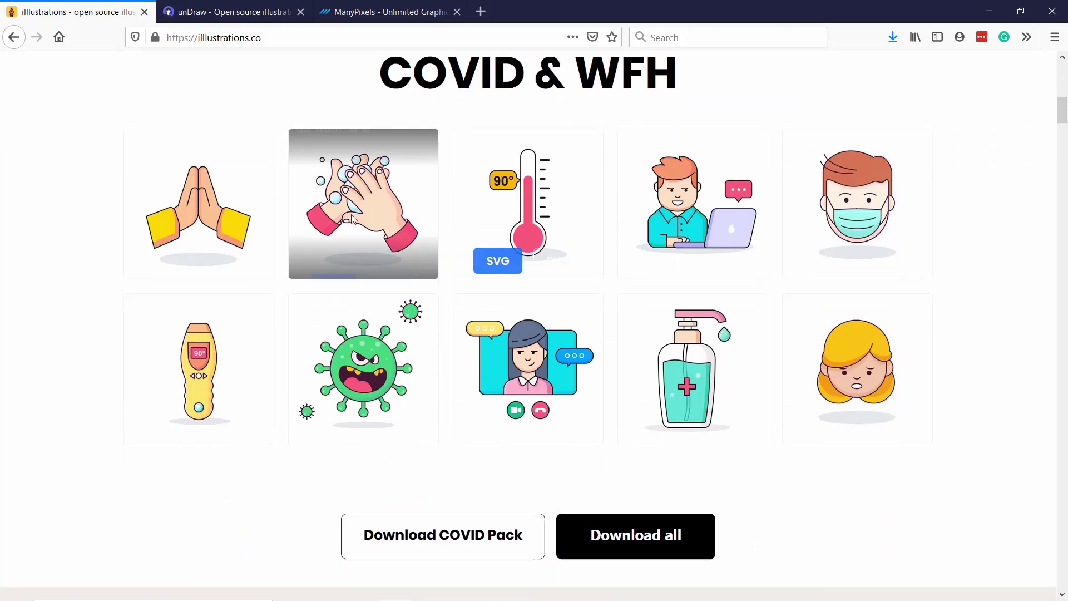
{"action": "scroll", "coordinate": [610, 98], "scroll_direction": "down", "scroll_amount": 10}
{"action": "scroll", "coordinate": [420, 125], "scroll_direction": "up", "scroll_amount": 2}
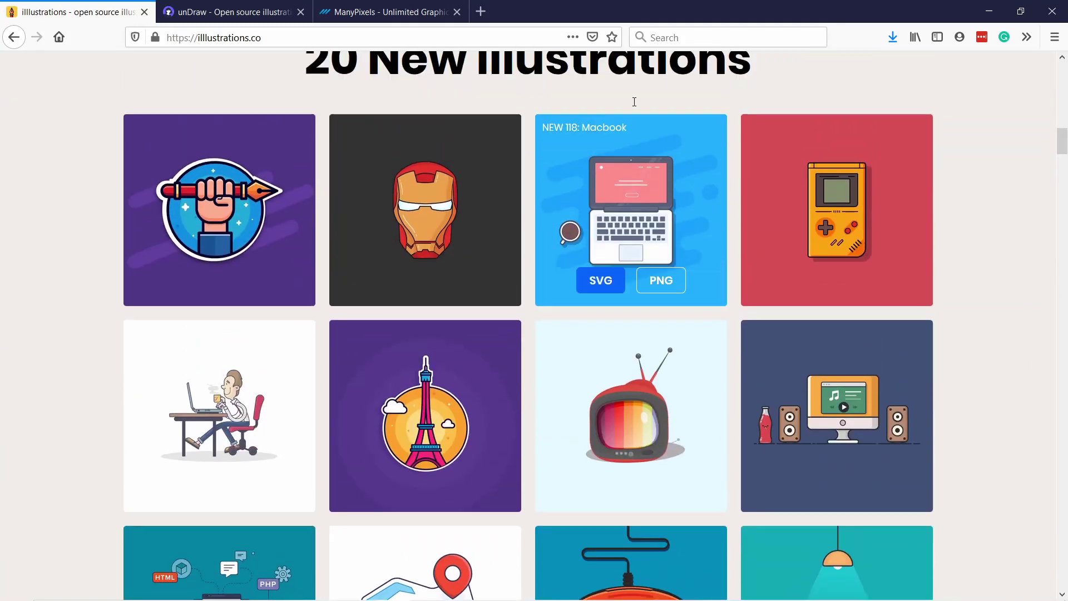
{"action": "scroll", "coordinate": [426, 222], "scroll_direction": "down", "scroll_amount": 10}
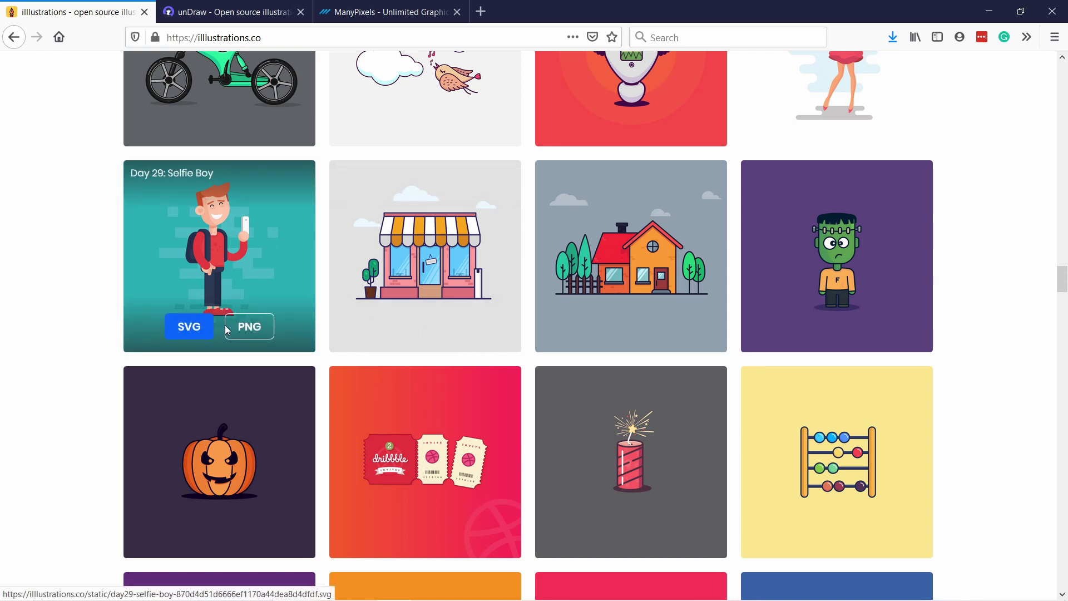
{"action": "left_click", "coordinate": [248, 329]}
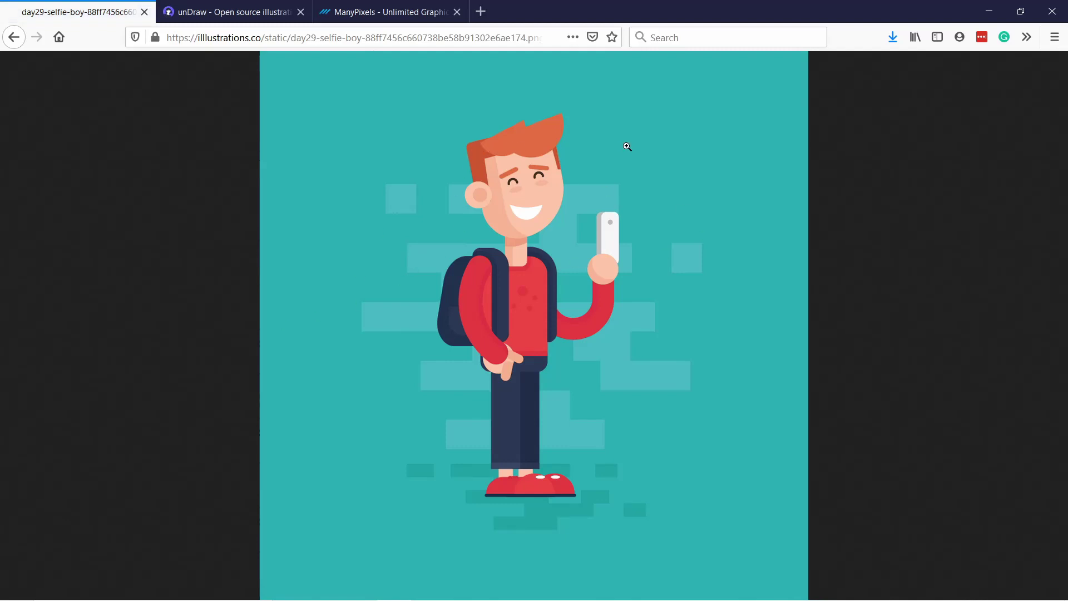
{"action": "right_click", "coordinate": [563, 148]}
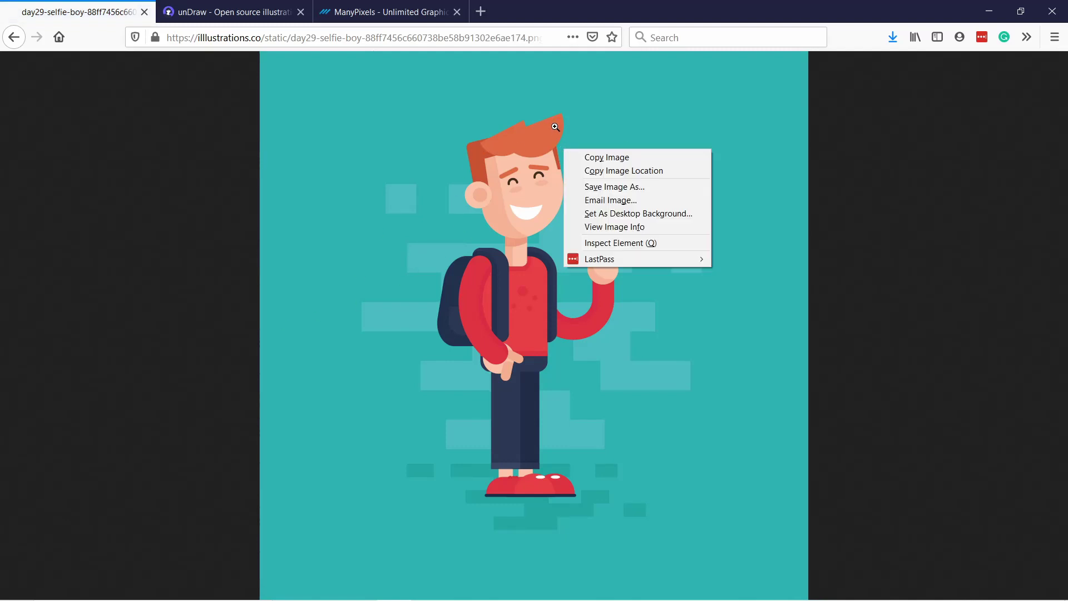
{"action": "left_click", "coordinate": [609, 188]}
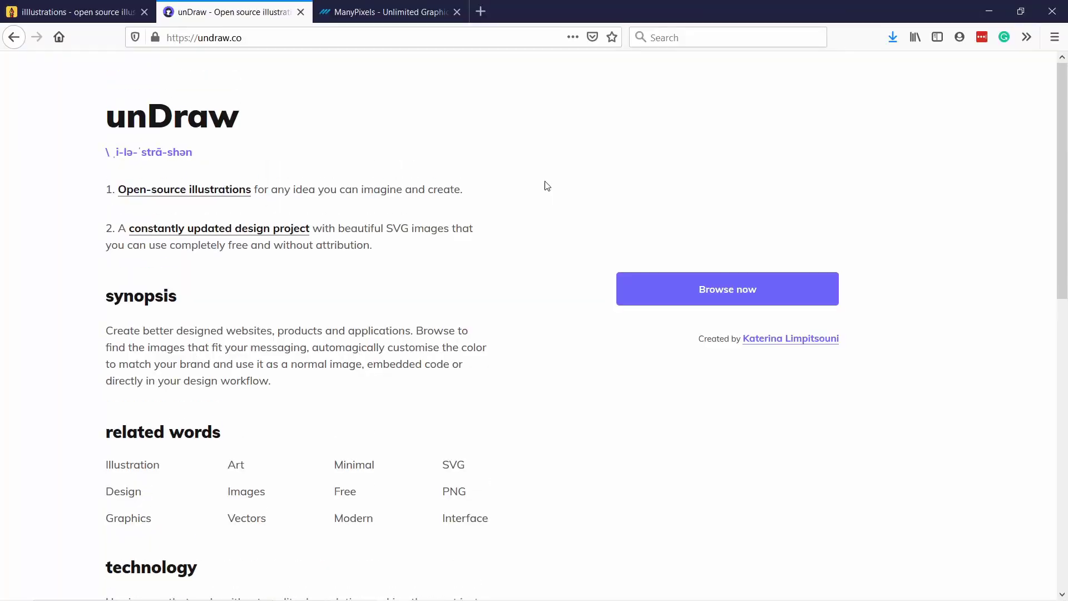
- Open unDraw's full illustration collection and scroll to the Online video card
{"action": "scroll", "coordinate": [515, 162], "scroll_direction": "down", "scroll_amount": 10}
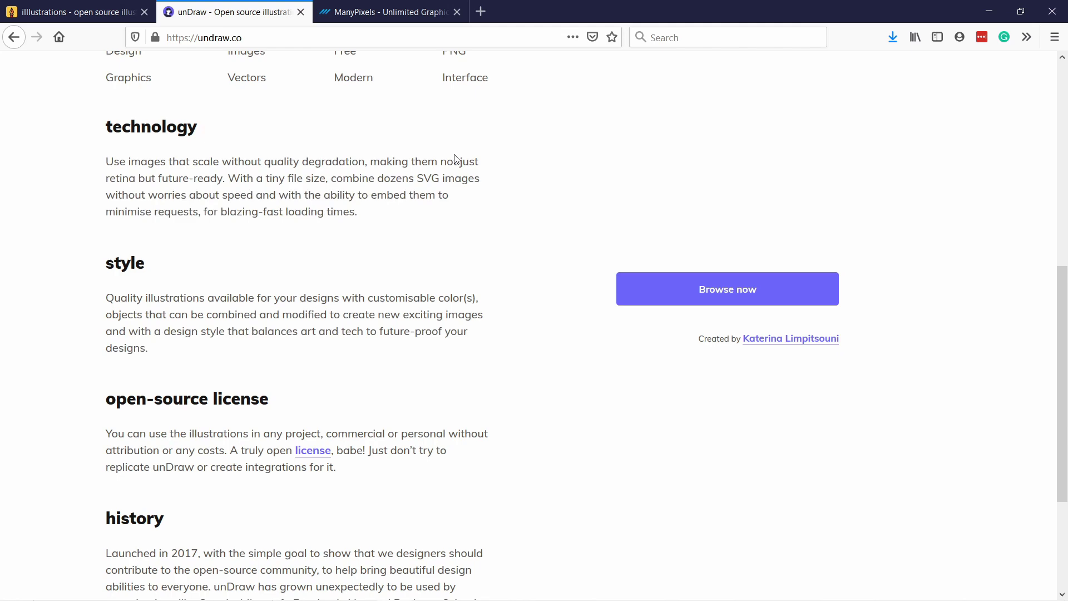
{"action": "scroll", "coordinate": [441, 160], "scroll_direction": "up", "scroll_amount": 10}
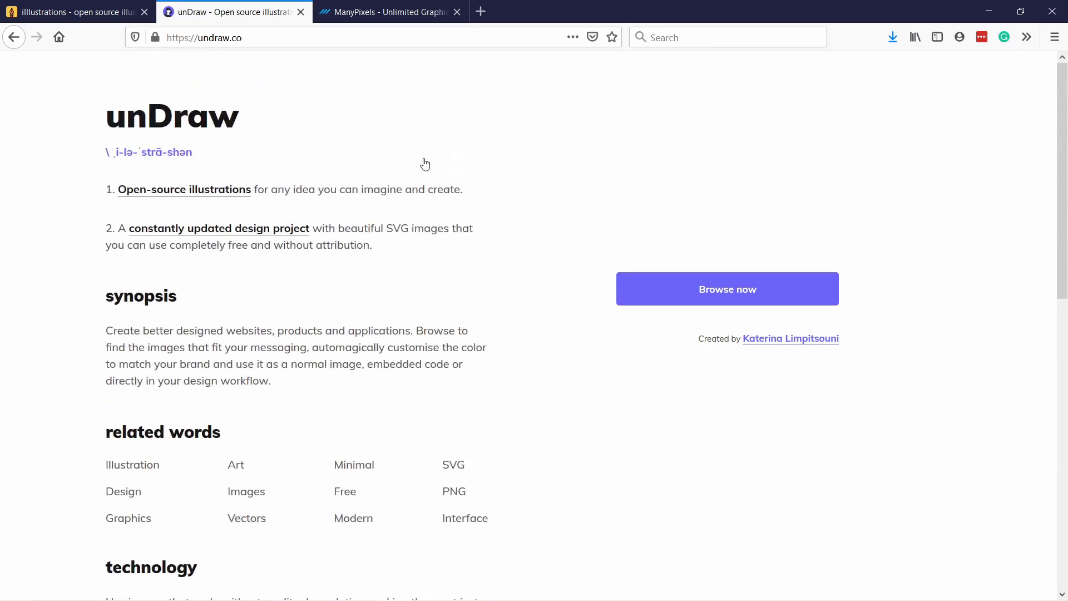
{"action": "left_click", "coordinate": [684, 288]}
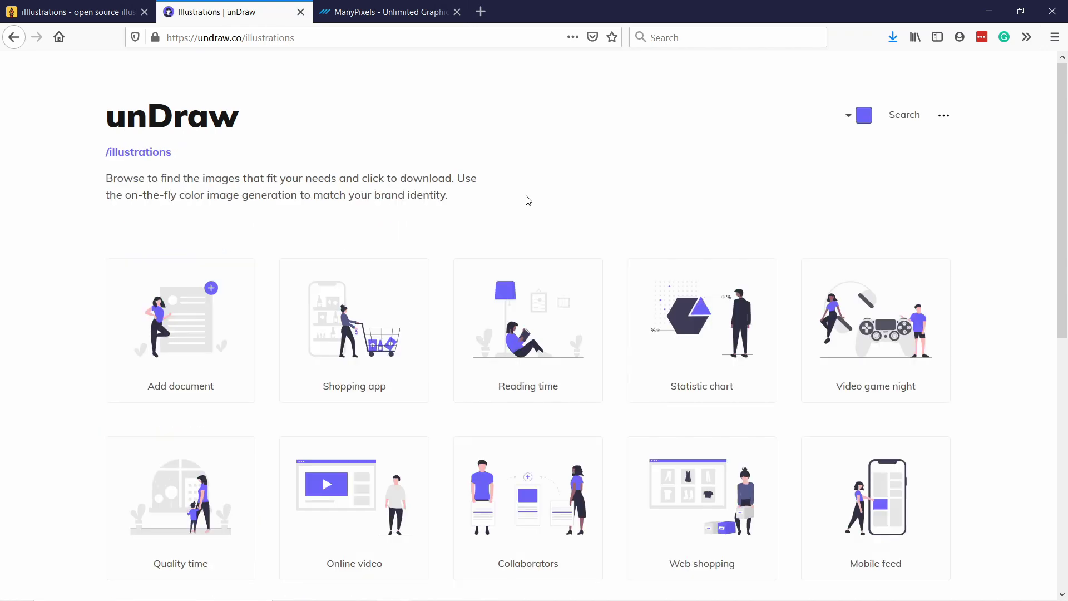
{"action": "scroll", "coordinate": [623, 148], "scroll_direction": "down", "scroll_amount": 2}
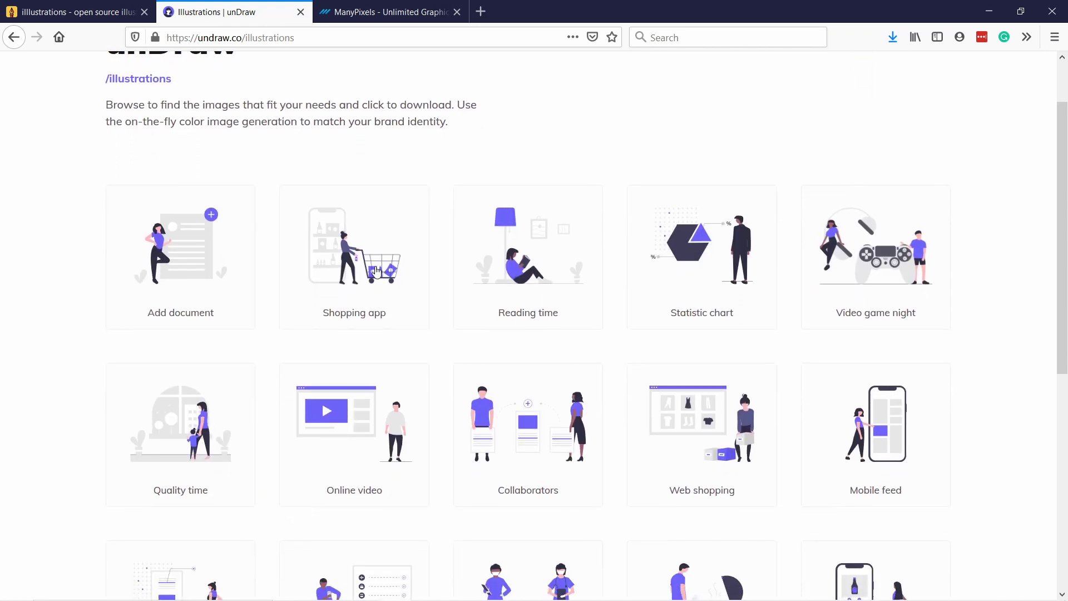
{"action": "scroll", "coordinate": [601, 401], "scroll_direction": "down", "scroll_amount": 6}
{"action": "scroll", "coordinate": [595, 392], "scroll_direction": "up", "scroll_amount": 4}
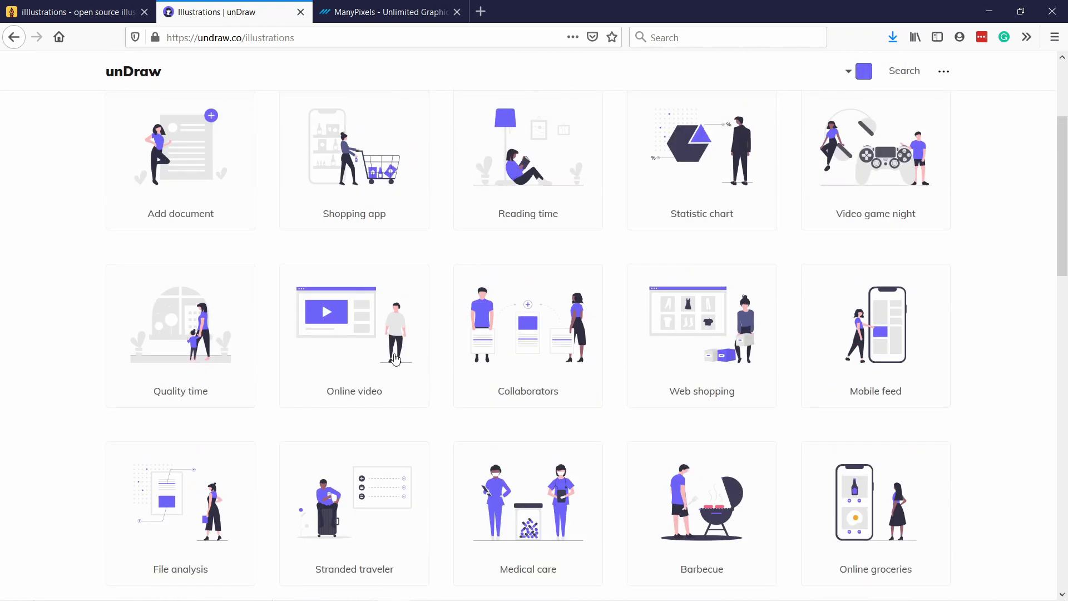
- Download the Online video illustration as PNG, saving undraw_online_video_ivvq.png to disk
{"action": "left_click", "coordinate": [346, 340]}
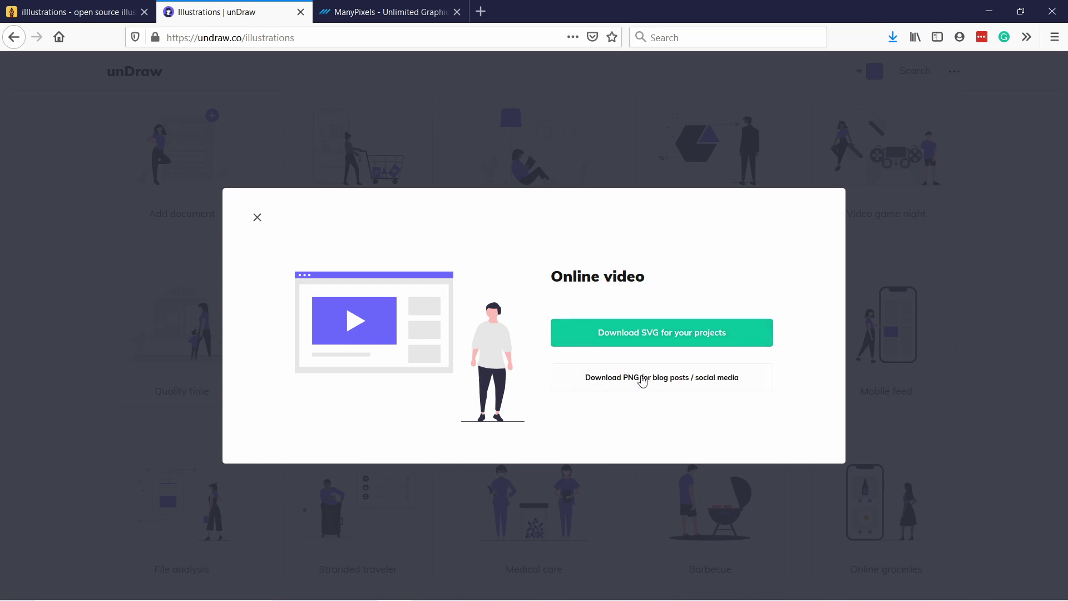
{"action": "left_click", "coordinate": [655, 387]}
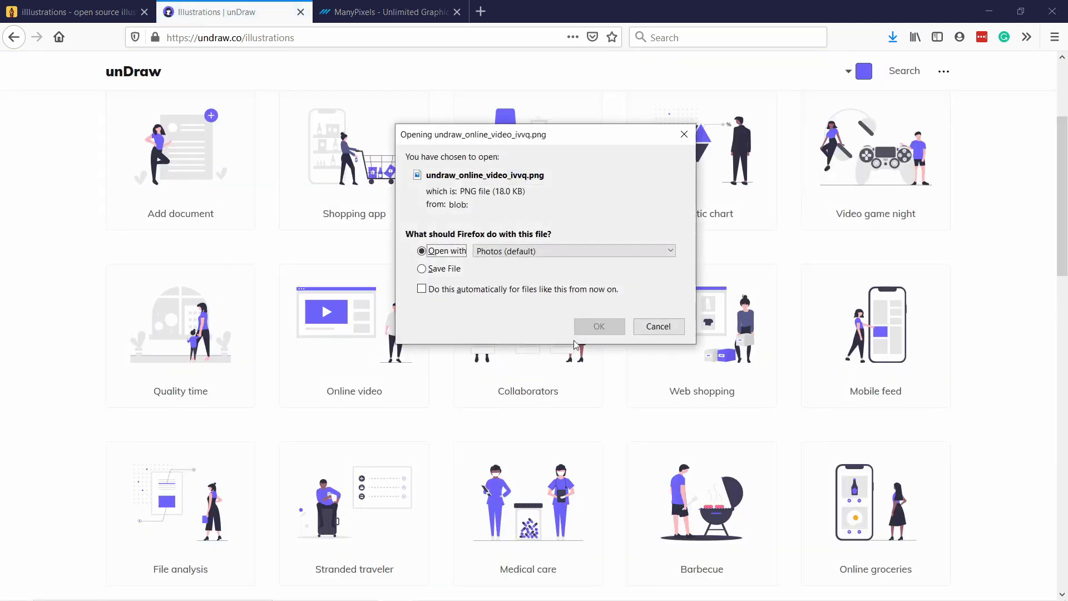
{"action": "left_click", "coordinate": [436, 269]}
{"action": "left_click", "coordinate": [599, 327]}
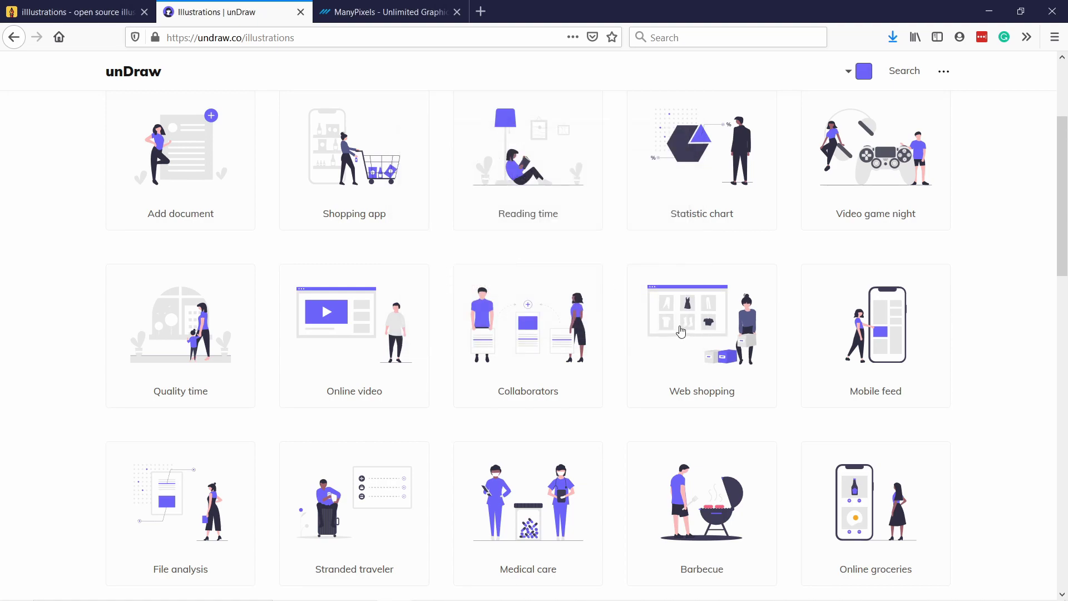
{"action": "scroll", "coordinate": [705, 322], "scroll_direction": "down", "scroll_amount": 6}
{"action": "scroll", "coordinate": [705, 321], "scroll_direction": "down", "scroll_amount": 12}
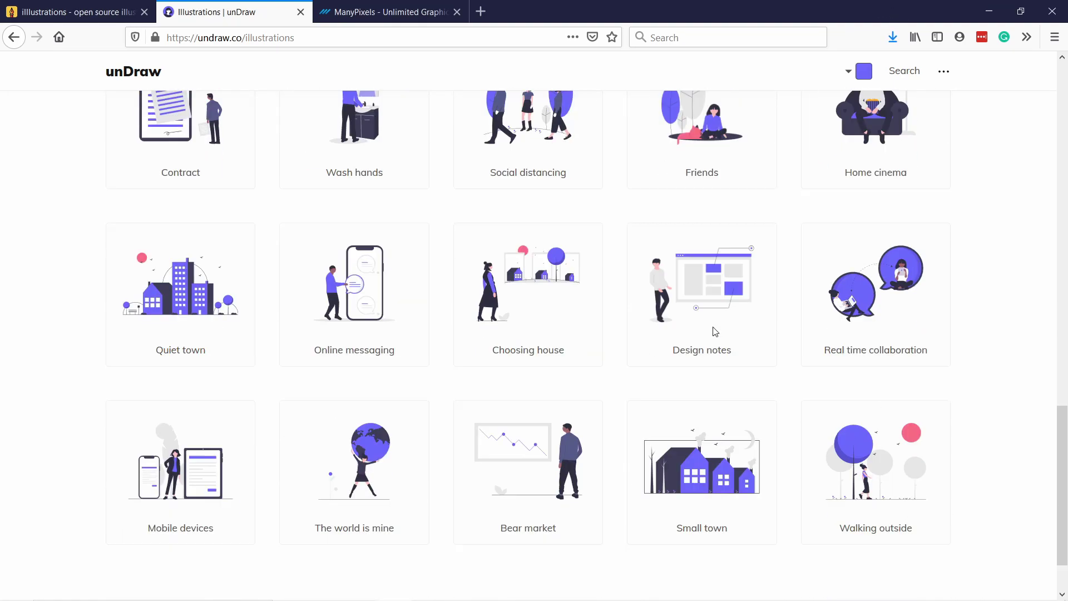
{"action": "scroll", "coordinate": [709, 328], "scroll_direction": "down", "scroll_amount": 12}
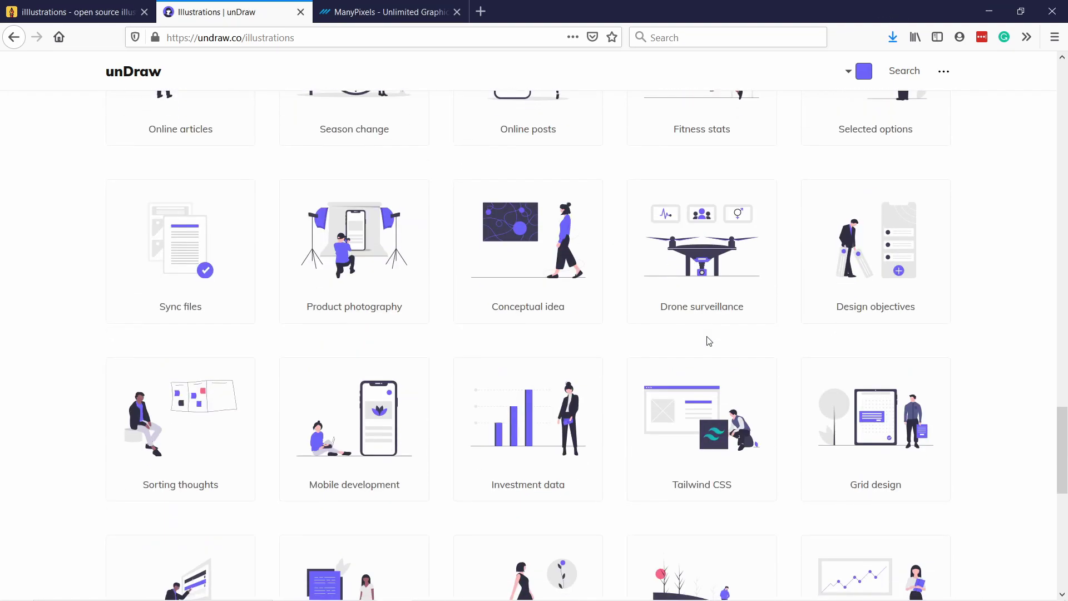
{"action": "scroll", "coordinate": [714, 343], "scroll_direction": "down", "scroll_amount": 3}
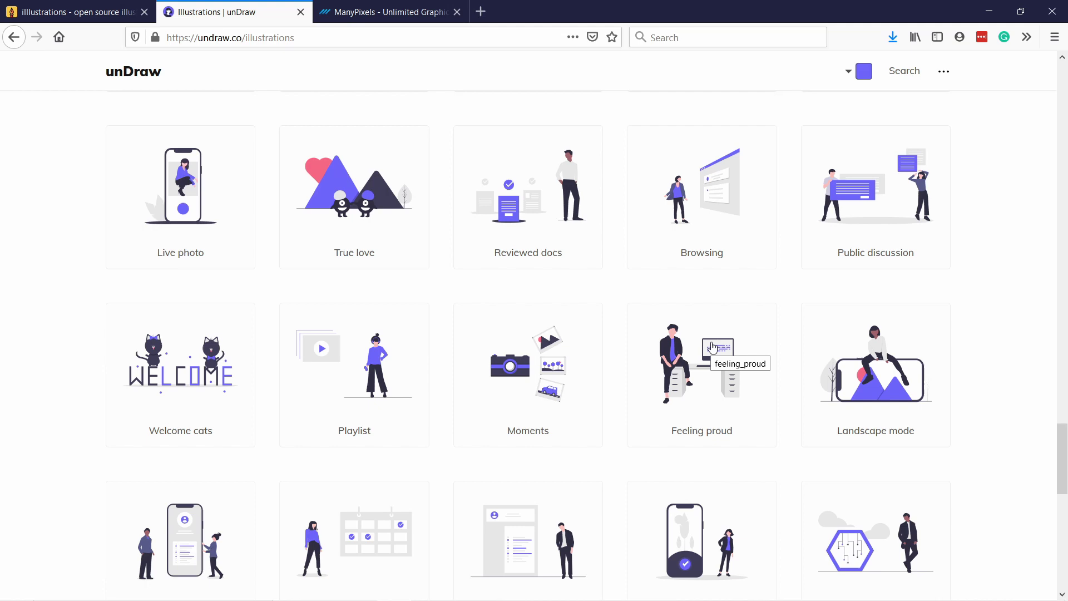
{"action": "scroll", "coordinate": [711, 353], "scroll_direction": "down", "scroll_amount": 5}
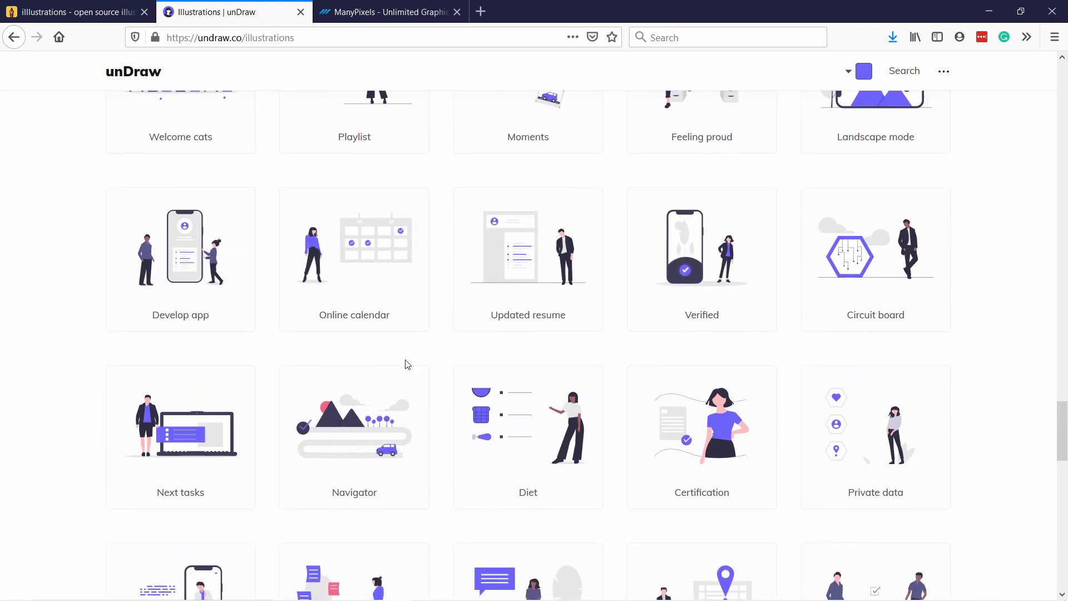
{"action": "scroll", "coordinate": [467, 369], "scroll_direction": "down", "scroll_amount": 3}
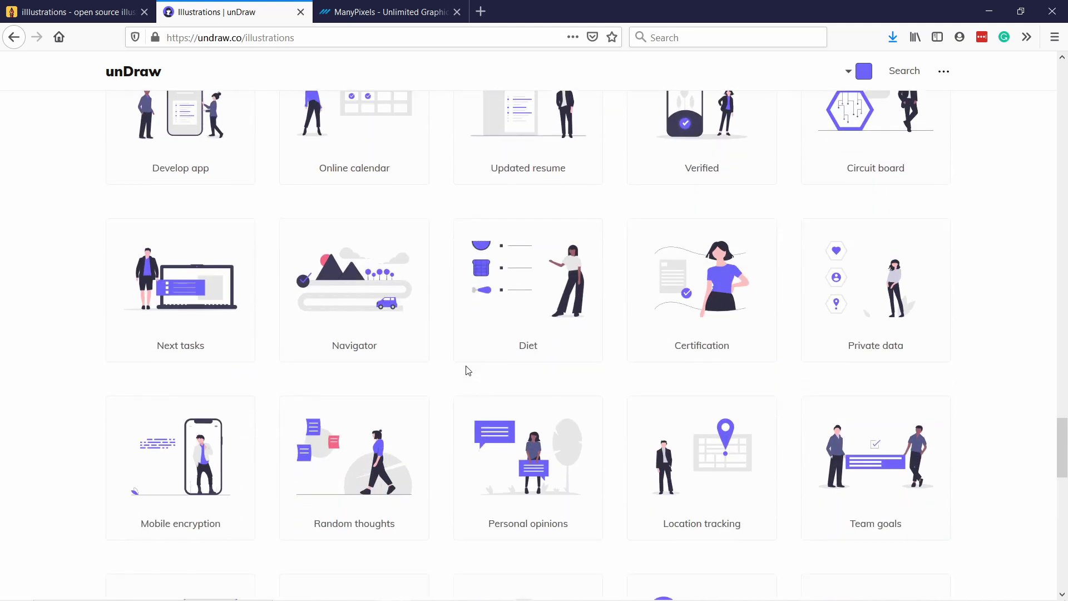
{"action": "scroll", "coordinate": [460, 368], "scroll_direction": "down", "scroll_amount": 7}
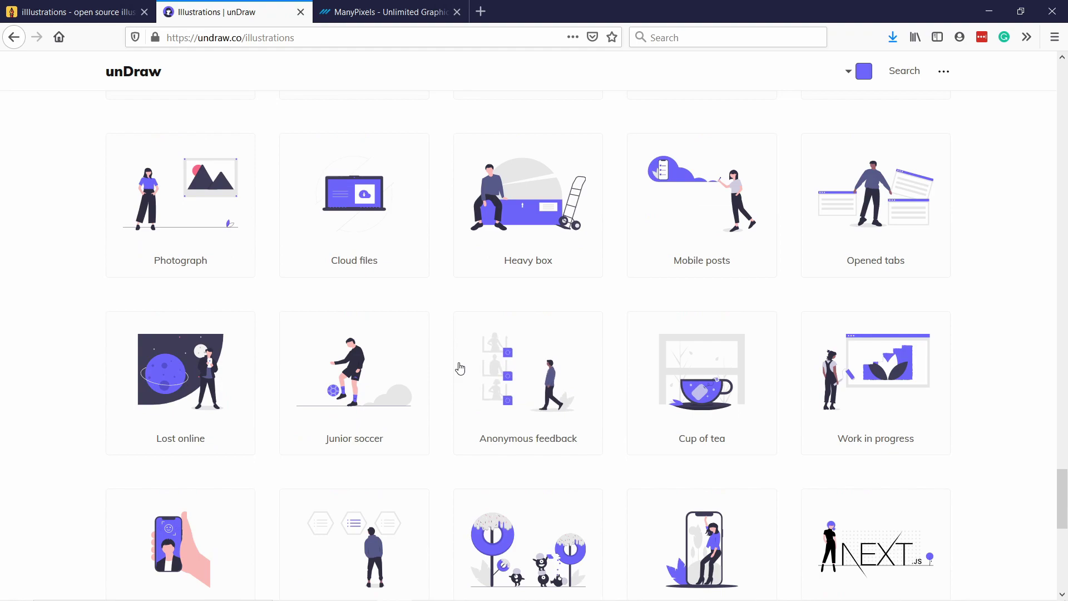
{"action": "scroll", "coordinate": [457, 362], "scroll_direction": "down", "scroll_amount": 20}
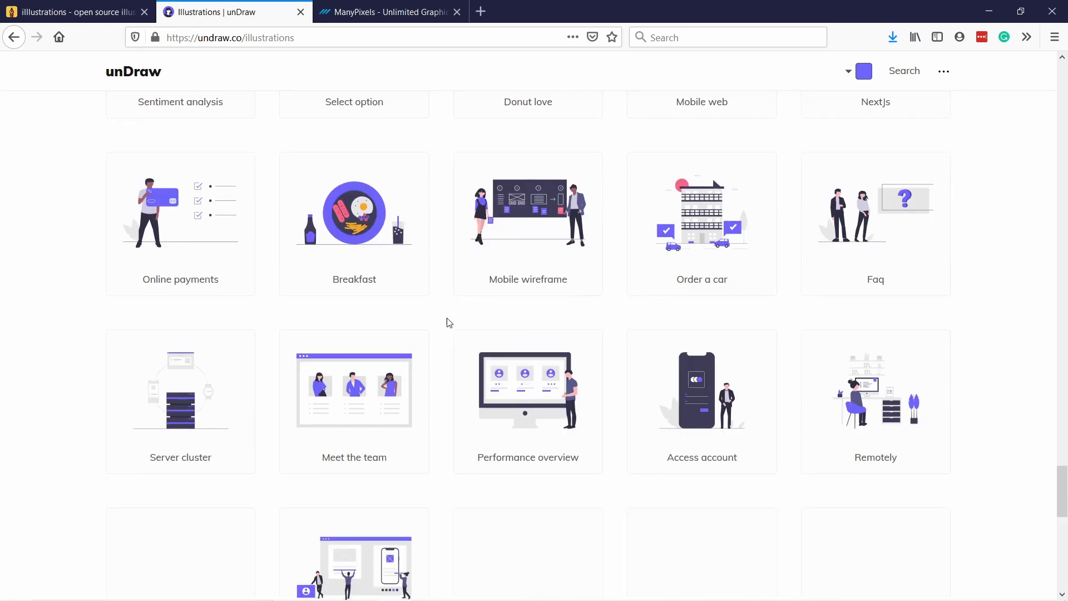
{"action": "scroll", "coordinate": [452, 322], "scroll_direction": "down", "scroll_amount": 20}
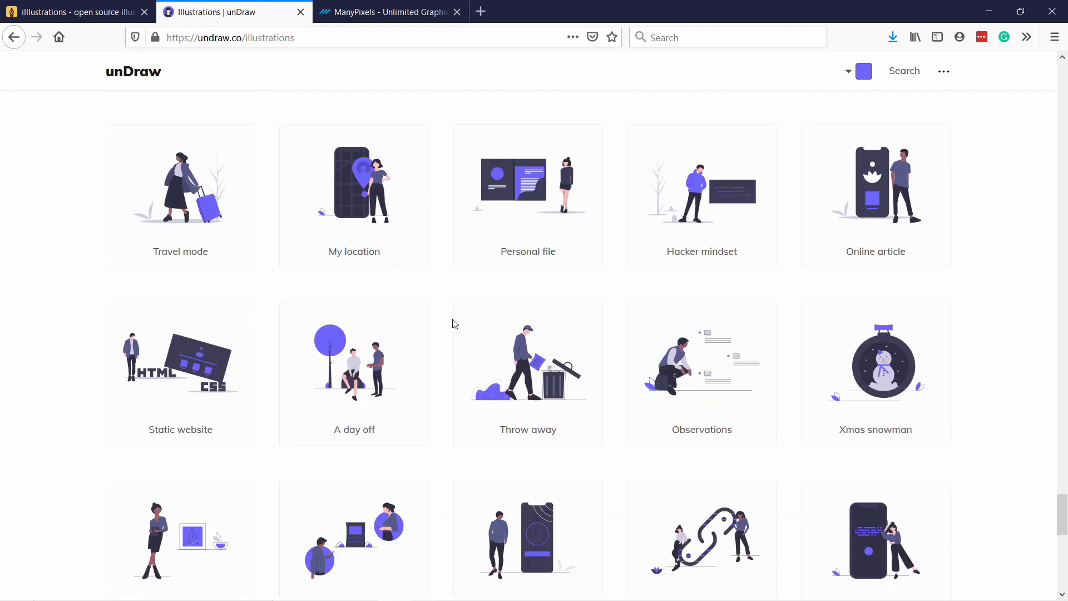
{"action": "scroll", "coordinate": [460, 318], "scroll_direction": "down", "scroll_amount": 20}
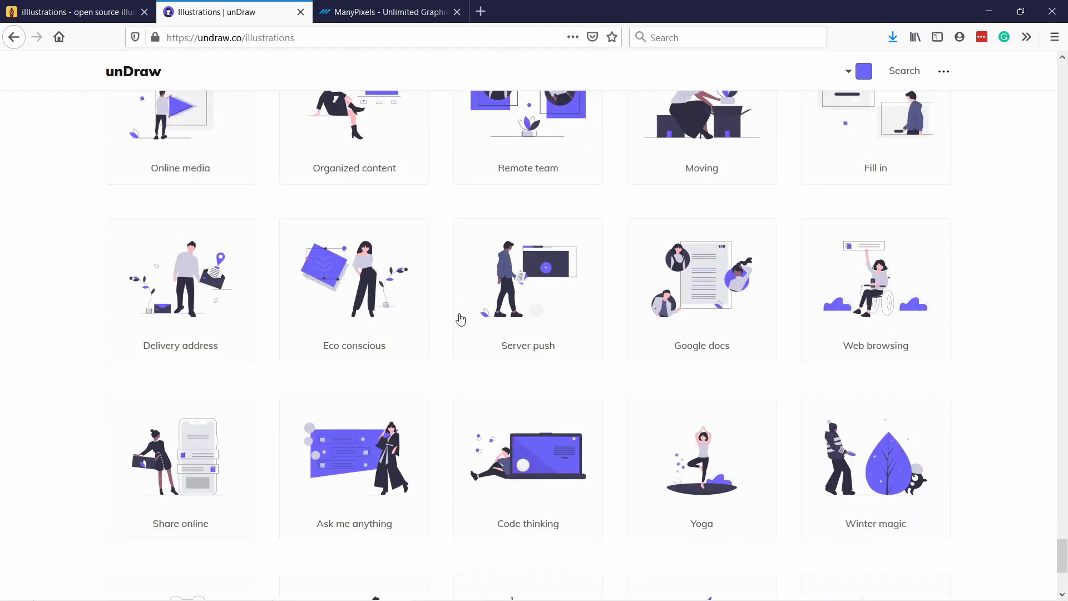
{"action": "scroll", "coordinate": [471, 324], "scroll_direction": "down", "scroll_amount": 20}
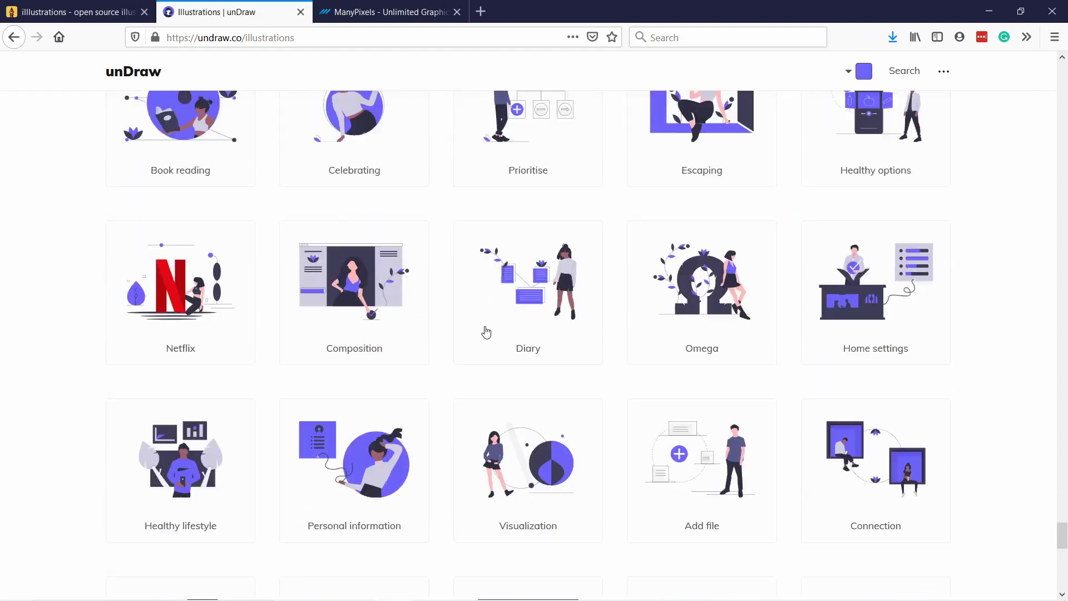
{"action": "scroll", "coordinate": [520, 307], "scroll_direction": "down", "scroll_amount": 10}
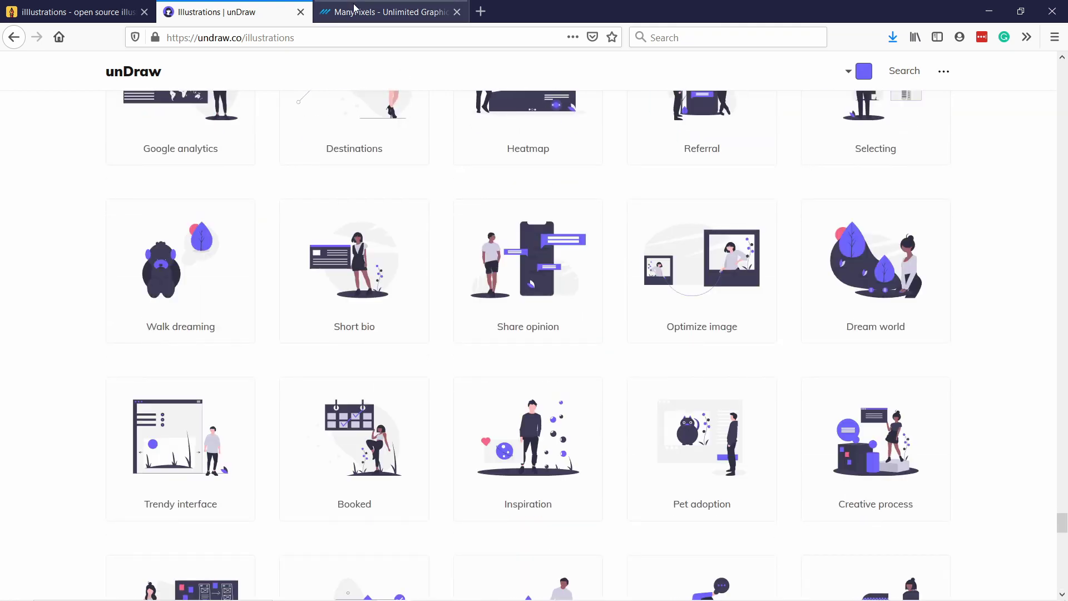
- Switch to ManyPixels and open Illustration Gallery from the header's More menu
{"action": "left_click", "coordinate": [356, 11]}
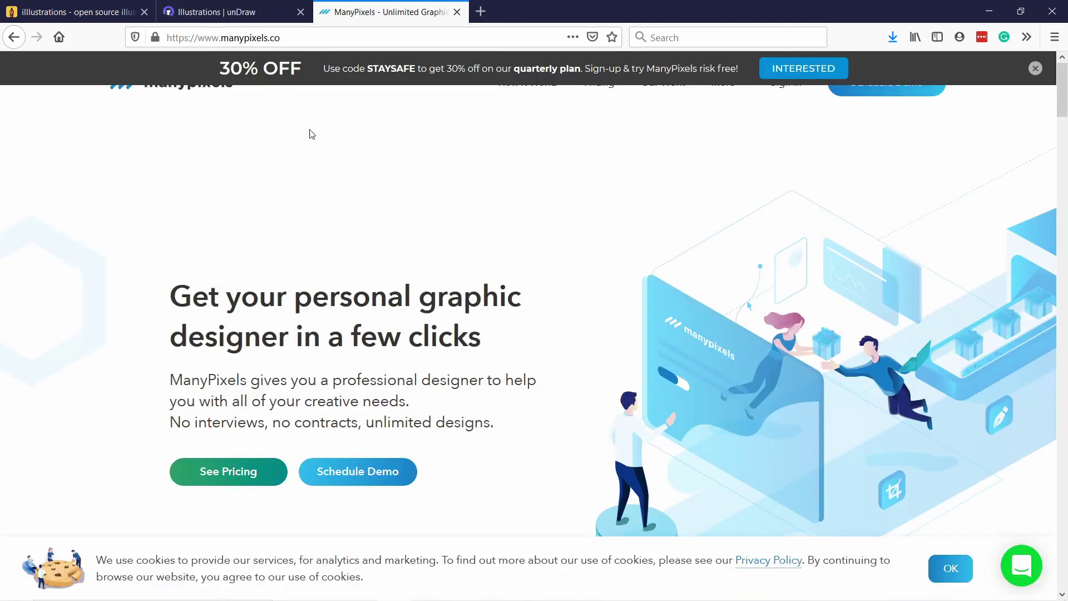
{"action": "scroll", "coordinate": [668, 133], "scroll_direction": "down", "scroll_amount": 1}
{"action": "mouse_move", "coordinate": [742, 89]}
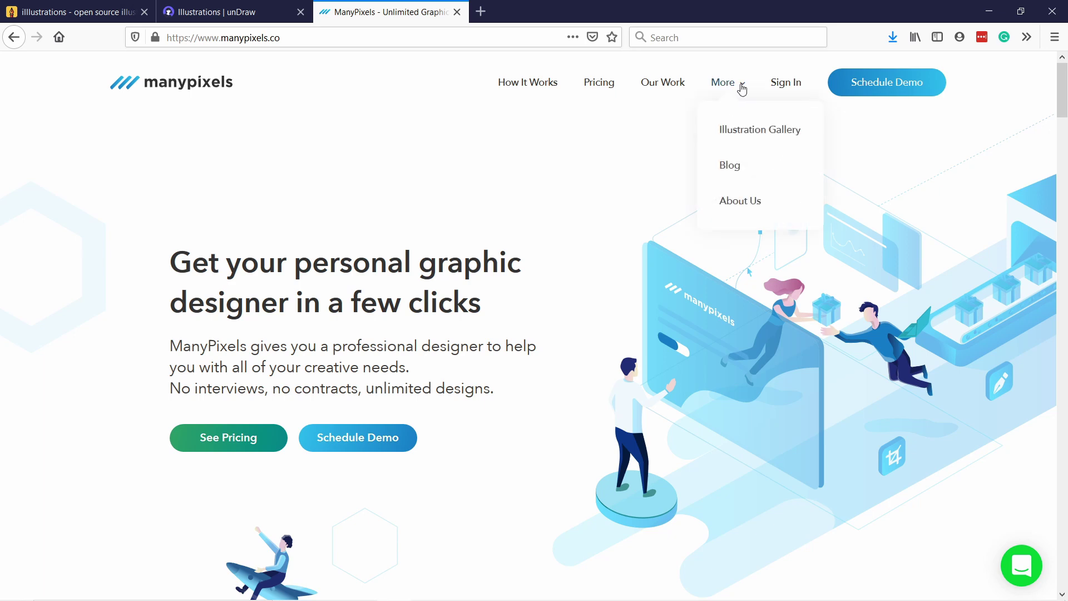
{"action": "left_click", "coordinate": [761, 133]}
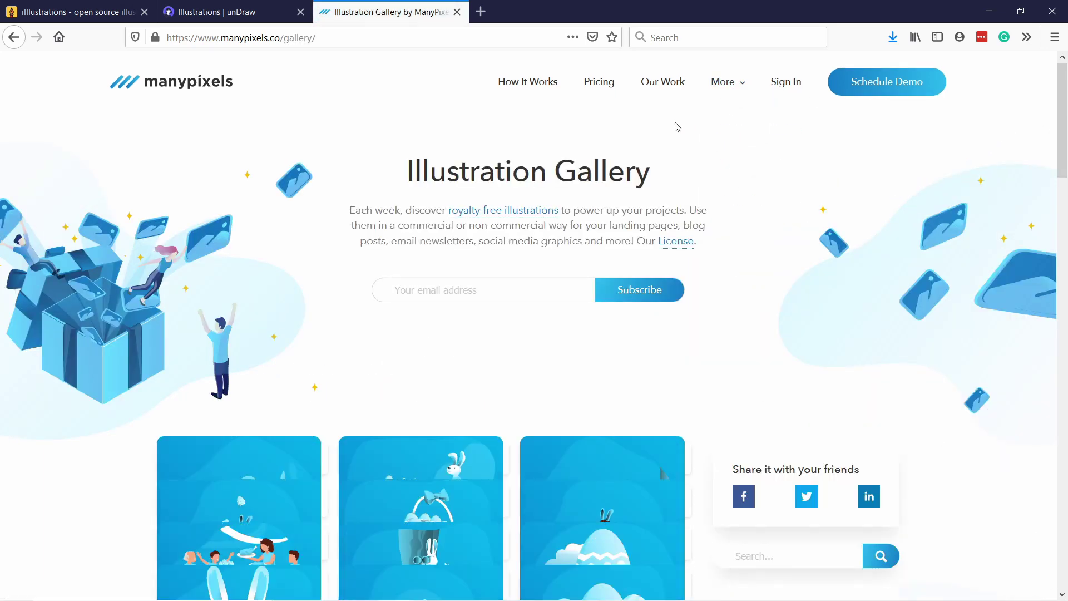
{"action": "scroll", "coordinate": [436, 209], "scroll_direction": "down", "scroll_amount": 7}
{"action": "scroll", "coordinate": [288, 227], "scroll_direction": "up", "scroll_amount": 5}
{"action": "scroll", "coordinate": [288, 227], "scroll_direction": "down", "scroll_amount": 1}
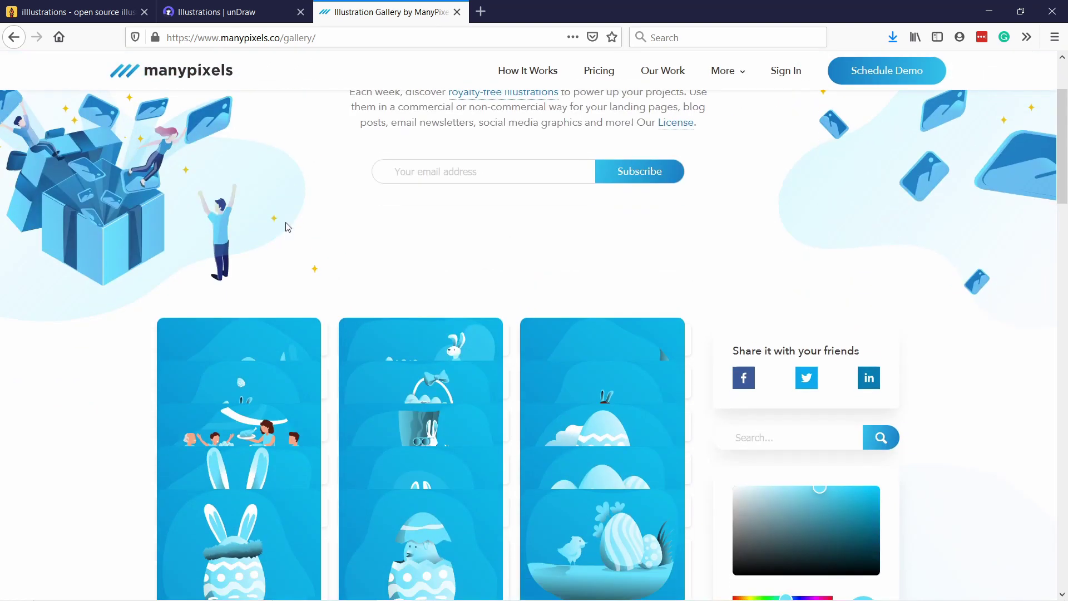
{"action": "scroll", "coordinate": [288, 226], "scroll_direction": "down", "scroll_amount": 5}
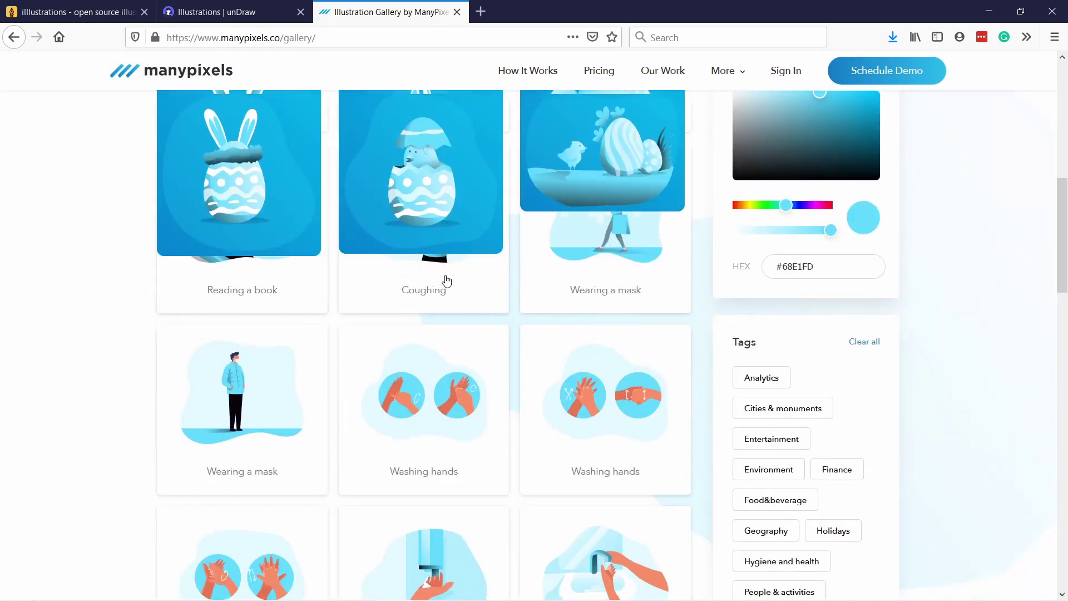
{"action": "scroll", "coordinate": [603, 253], "scroll_direction": "up", "scroll_amount": 3}
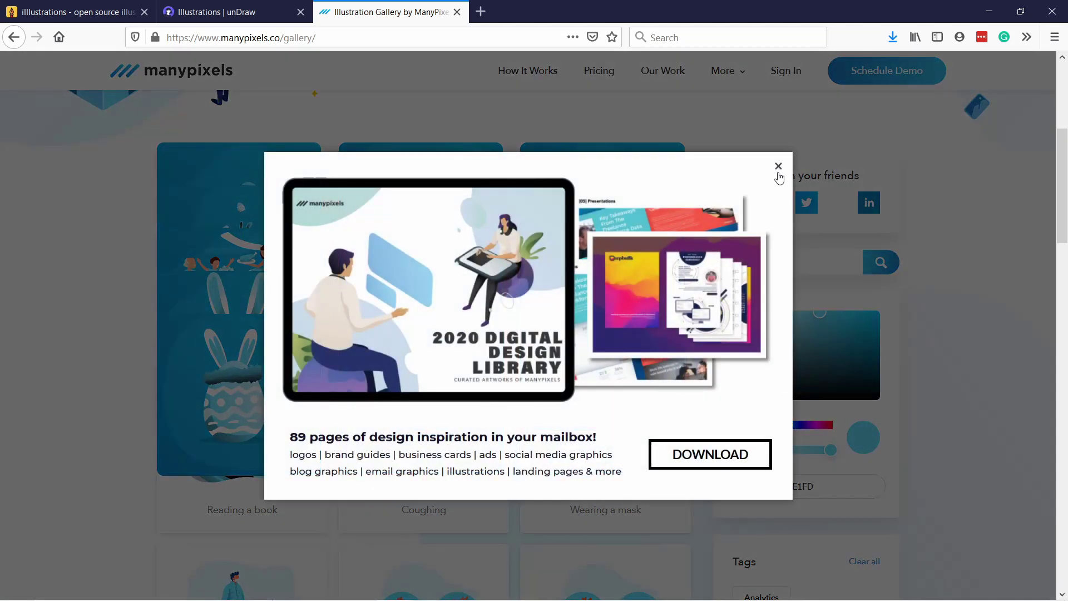
- Dismiss the promo popup and try purple, orange, green tints before settling on #6A68FD
{"action": "left_click", "coordinate": [778, 169]}
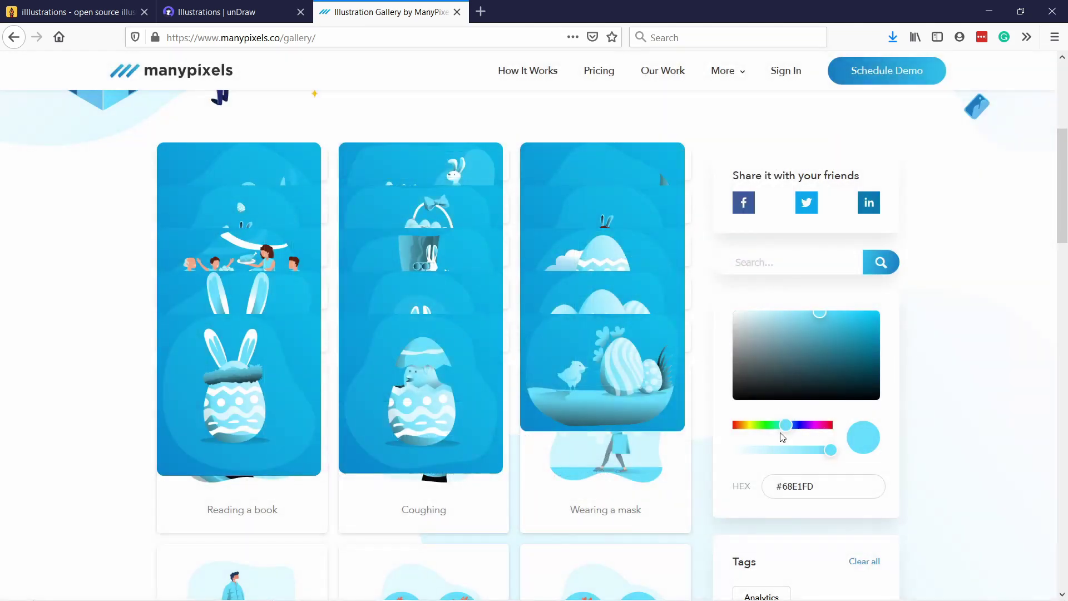
{"action": "left_click_drag", "start_coordinate": [782, 425], "coordinate": [812, 424]}
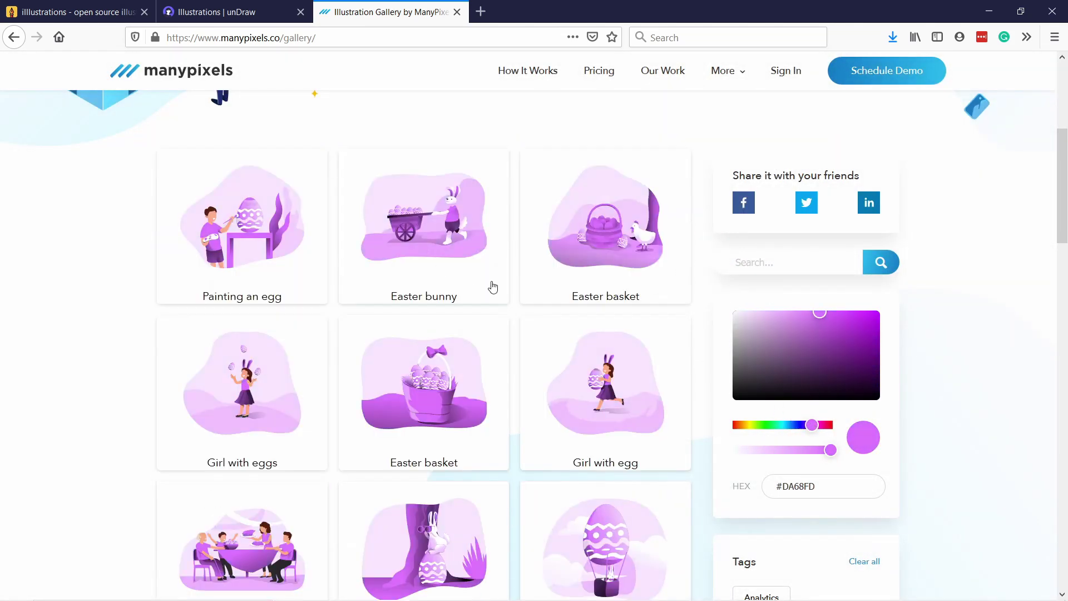
{"action": "left_click_drag", "start_coordinate": [747, 427], "coordinate": [740, 428]}
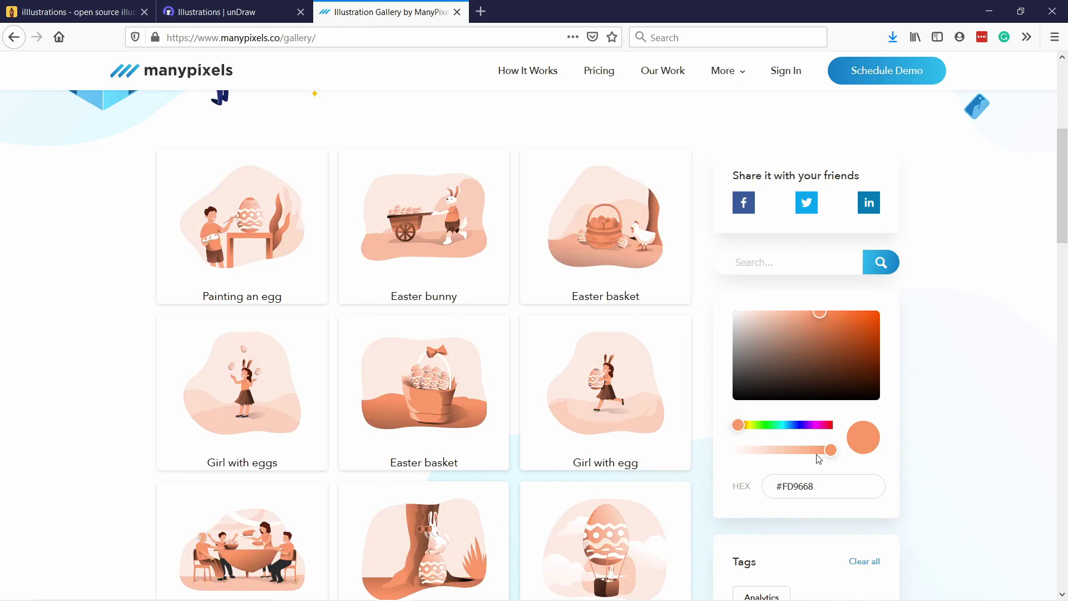
{"action": "left_click_drag", "start_coordinate": [831, 453], "coordinate": [908, 449]}
{"action": "left_click", "coordinate": [757, 427]}
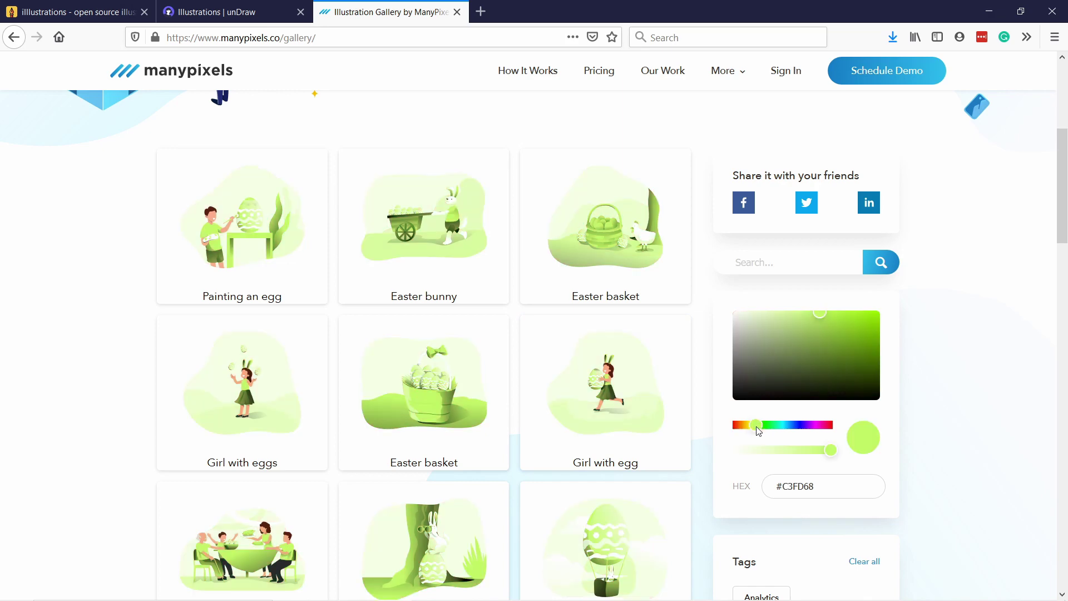
{"action": "left_click", "coordinate": [800, 426]}
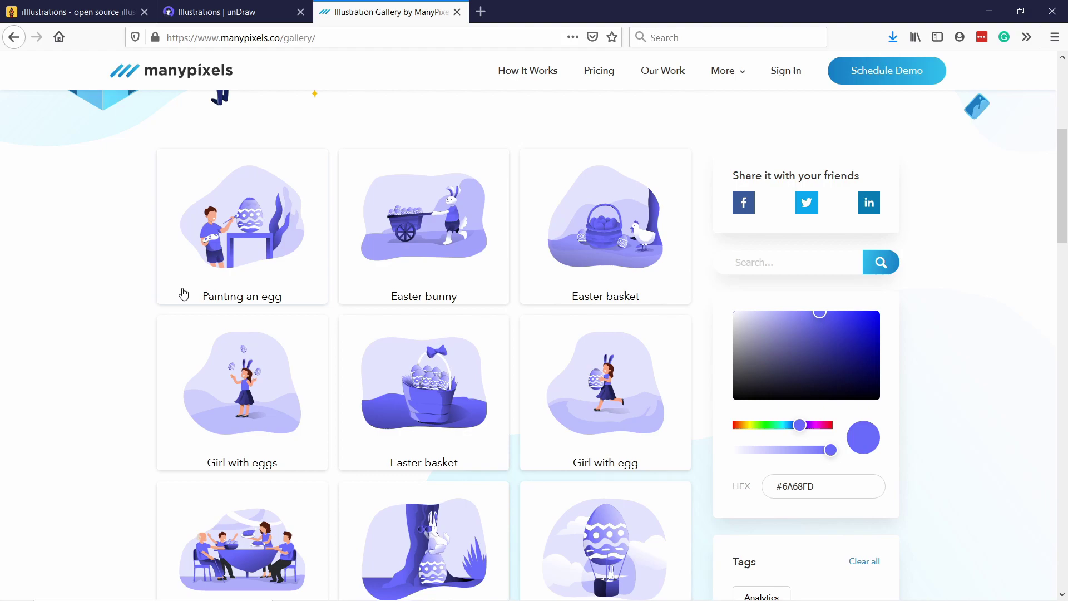
{"action": "scroll", "coordinate": [261, 255], "scroll_direction": "down", "scroll_amount": 5}
{"action": "scroll", "coordinate": [260, 255], "scroll_direction": "down", "scroll_amount": 5}
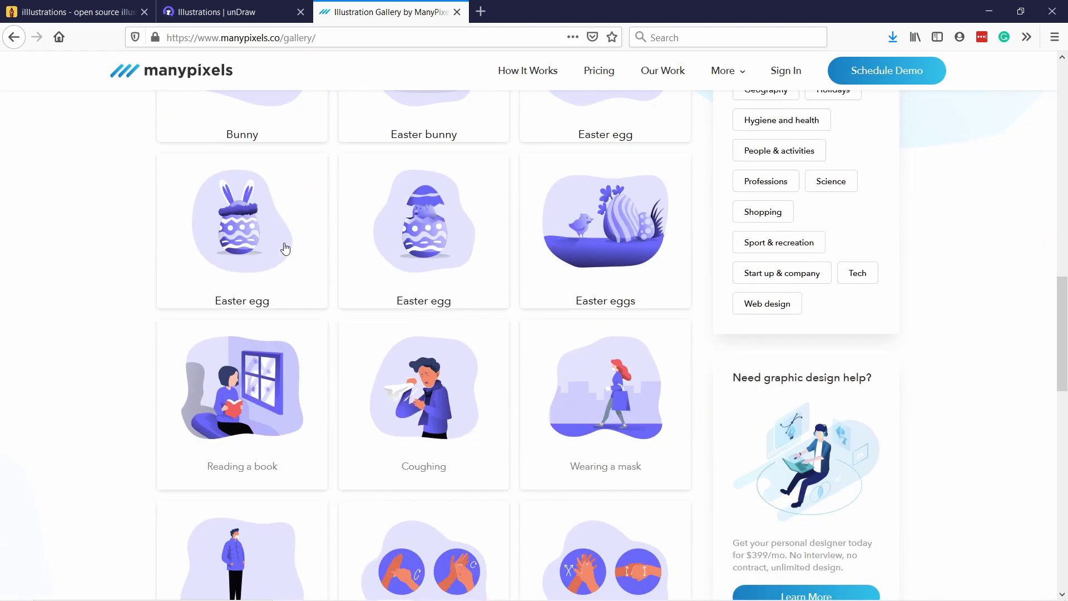
{"action": "scroll", "coordinate": [284, 246], "scroll_direction": "up", "scroll_amount": 15}
{"action": "scroll", "coordinate": [445, 239], "scroll_direction": "down", "scroll_amount": 15}
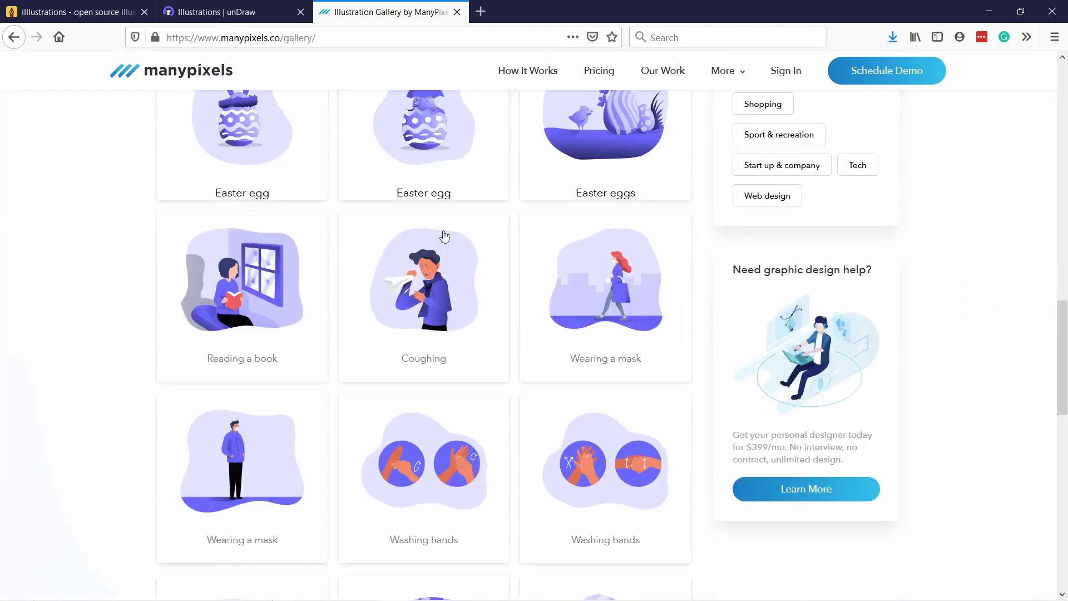
{"action": "scroll", "coordinate": [485, 203], "scroll_direction": "up", "scroll_amount": 10}
{"action": "scroll", "coordinate": [473, 189], "scroll_direction": "up", "scroll_amount": 8}
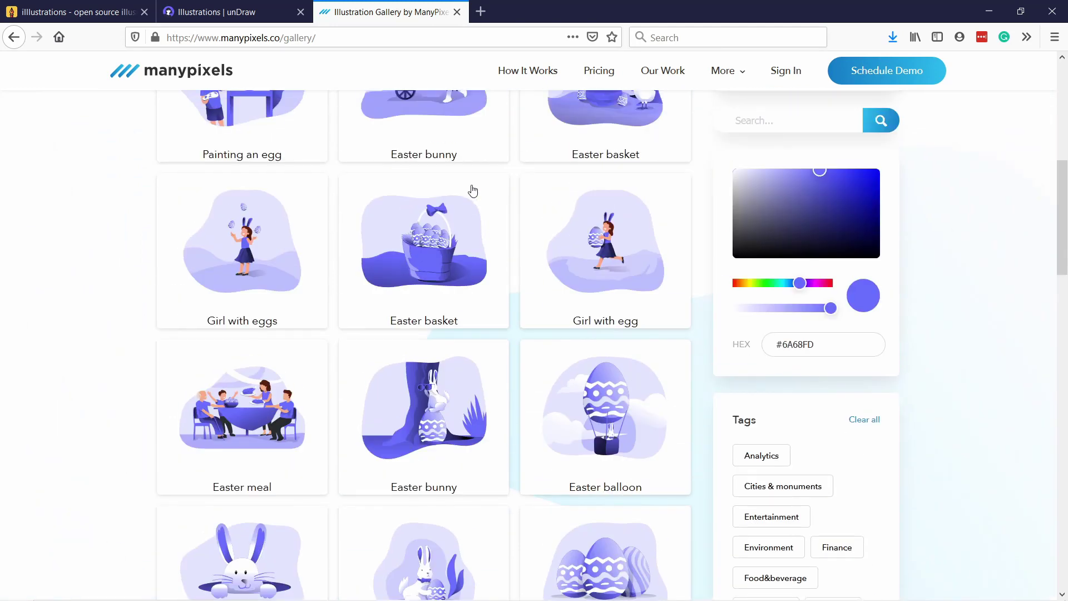
- Search ManyPixels for 'business' and download the Entrepreneurs illustration as a PNG
{"action": "type", "text": "bu"}
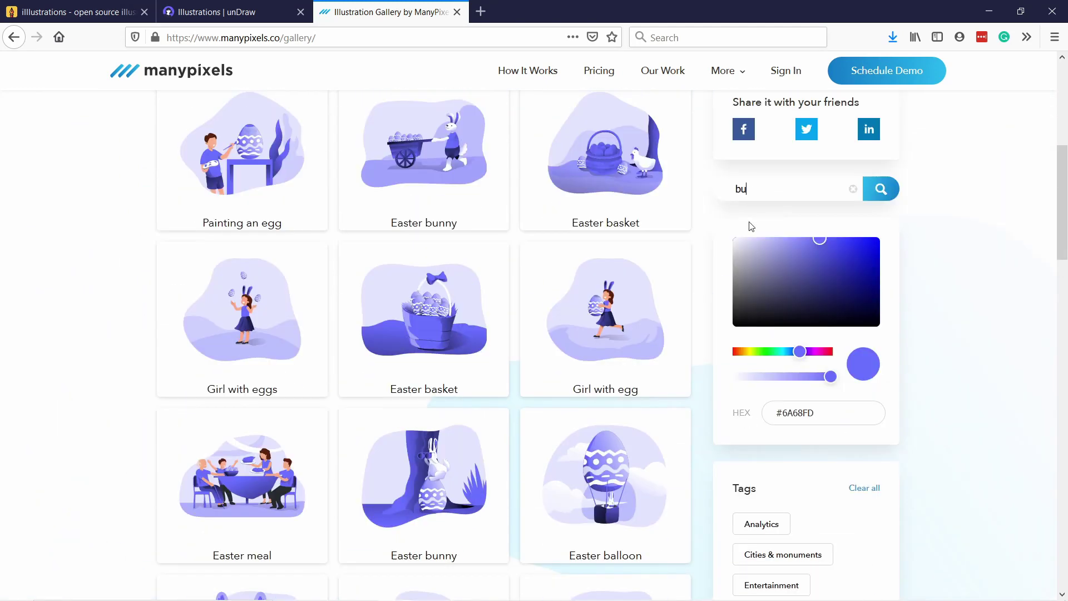
{"action": "type", "text": "siness"}
{"action": "key", "text": "Return"}
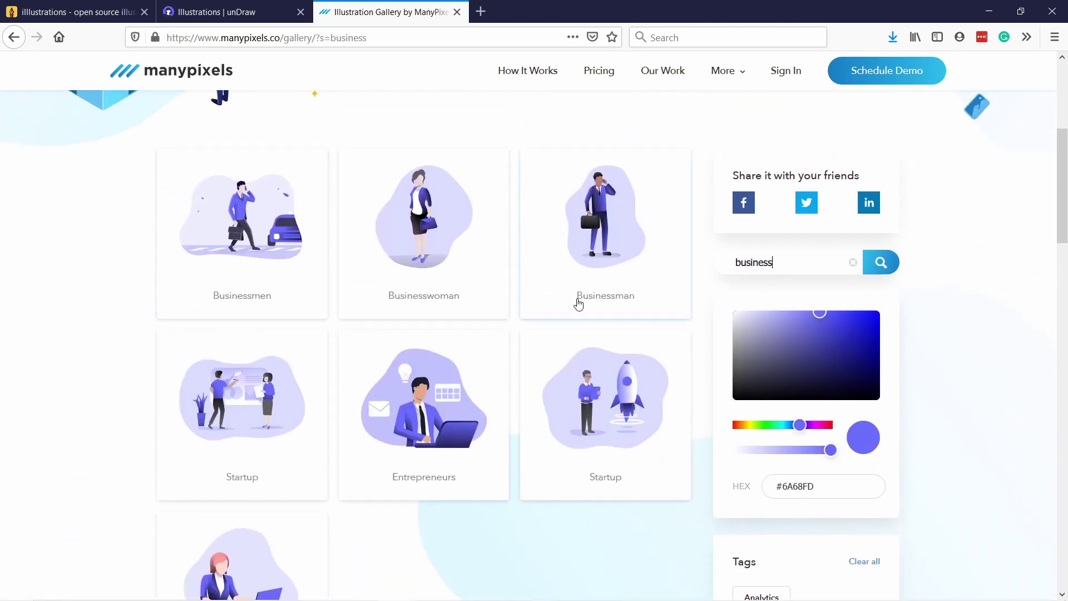
{"action": "scroll", "coordinate": [579, 304], "scroll_direction": "down", "scroll_amount": 2}
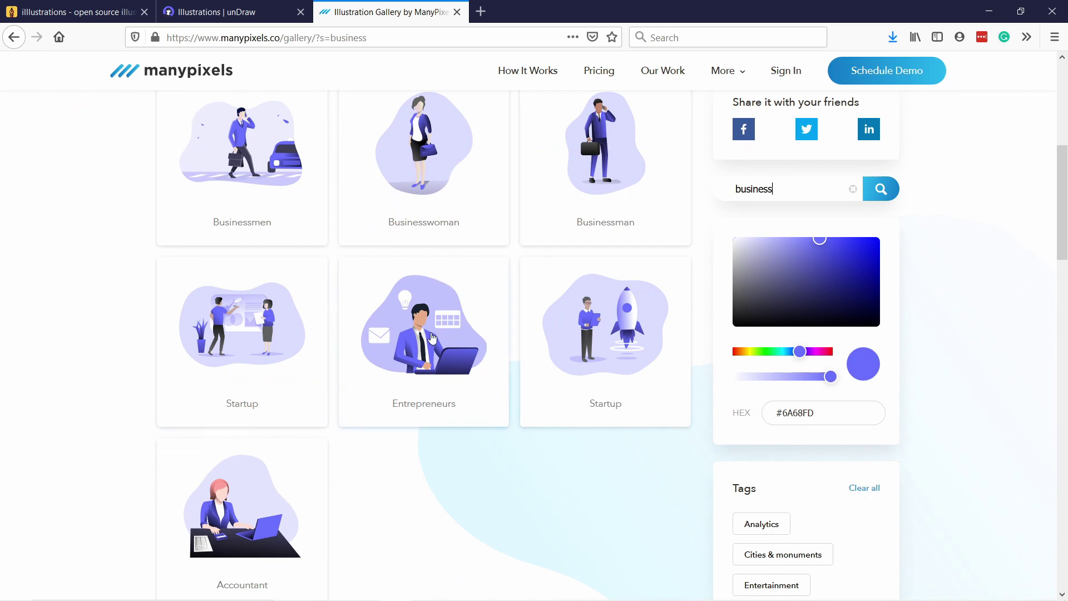
{"action": "left_click", "coordinate": [431, 343]}
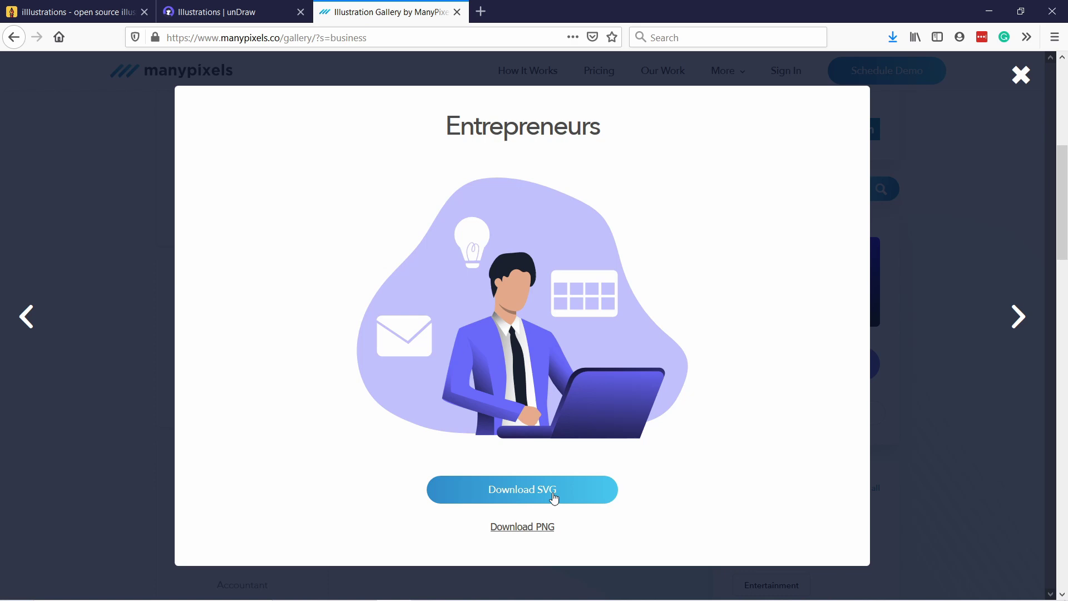
{"action": "left_click", "coordinate": [509, 528]}
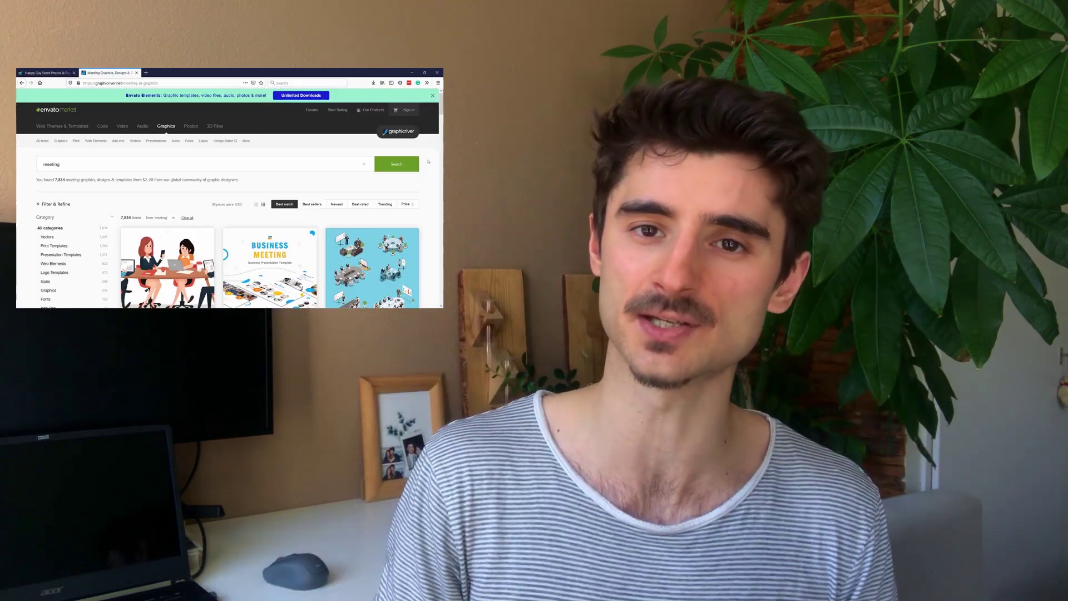
{"action": "scroll", "coordinate": [429, 161], "scroll_direction": "down", "scroll_amount": 15}
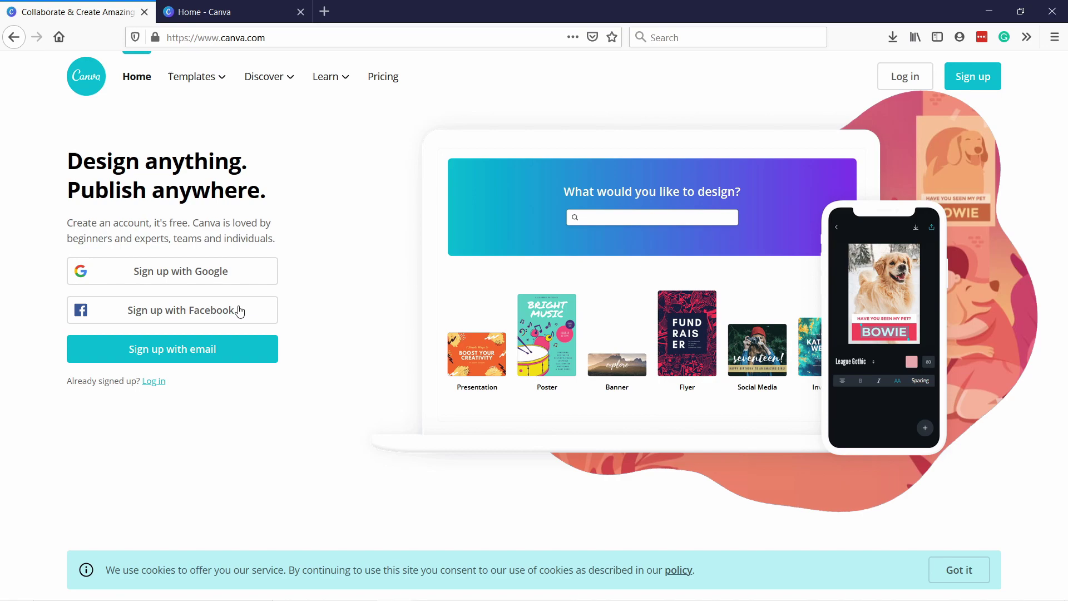
- Close the logged-out Canva tab and search Canva Photos for 'happy guy'
{"action": "key", "text": "ctrl+w"}
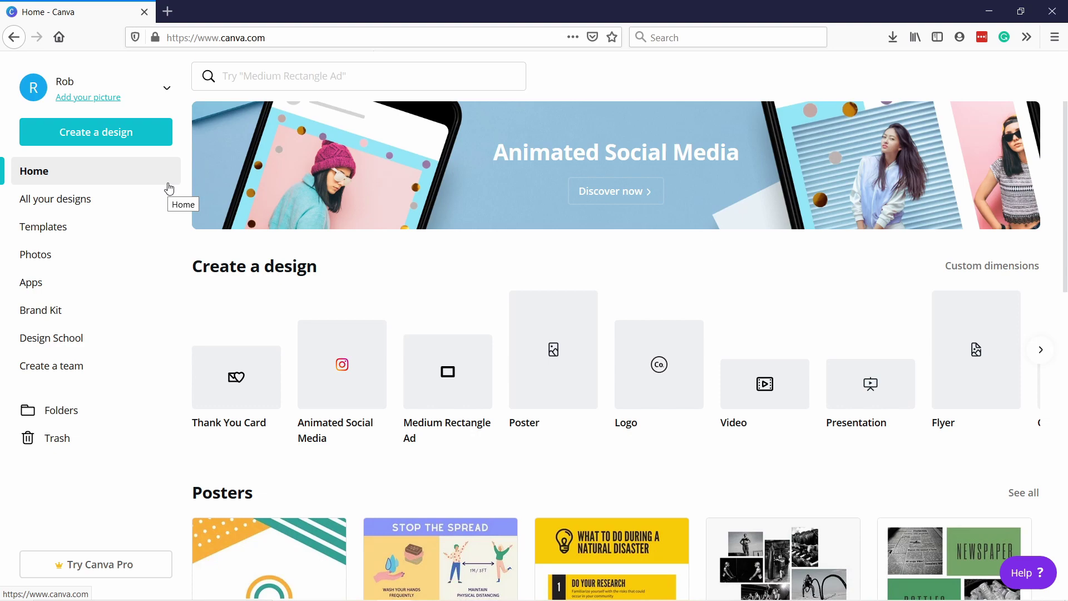
{"action": "left_click", "coordinate": [81, 259]}
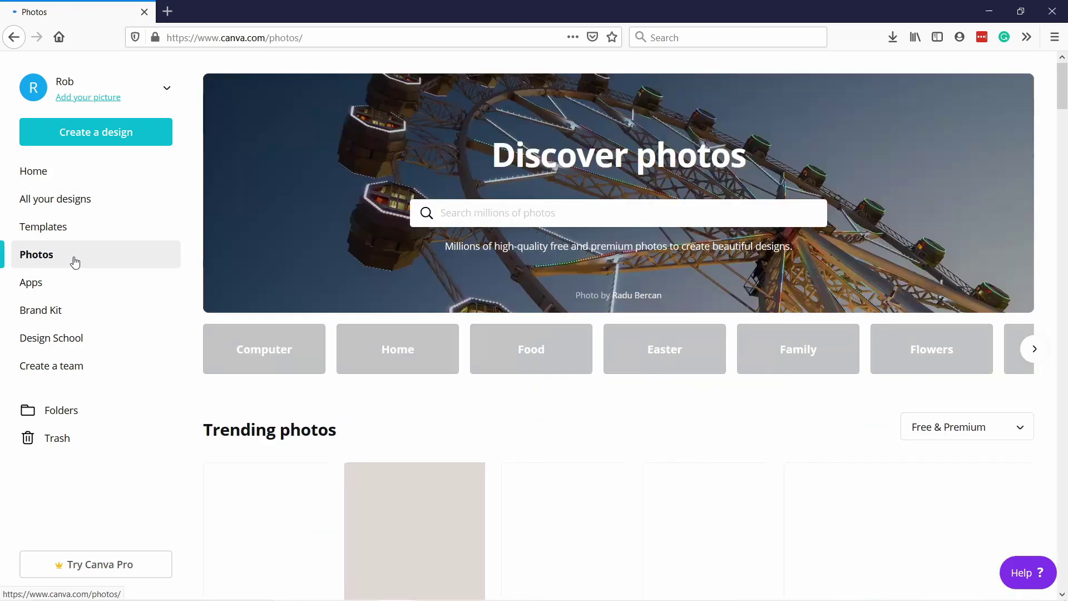
{"action": "scroll", "coordinate": [515, 232], "scroll_direction": "down", "scroll_amount": 3}
{"action": "scroll", "coordinate": [508, 219], "scroll_direction": "up", "scroll_amount": 3}
{"action": "left_click", "coordinate": [493, 210]}
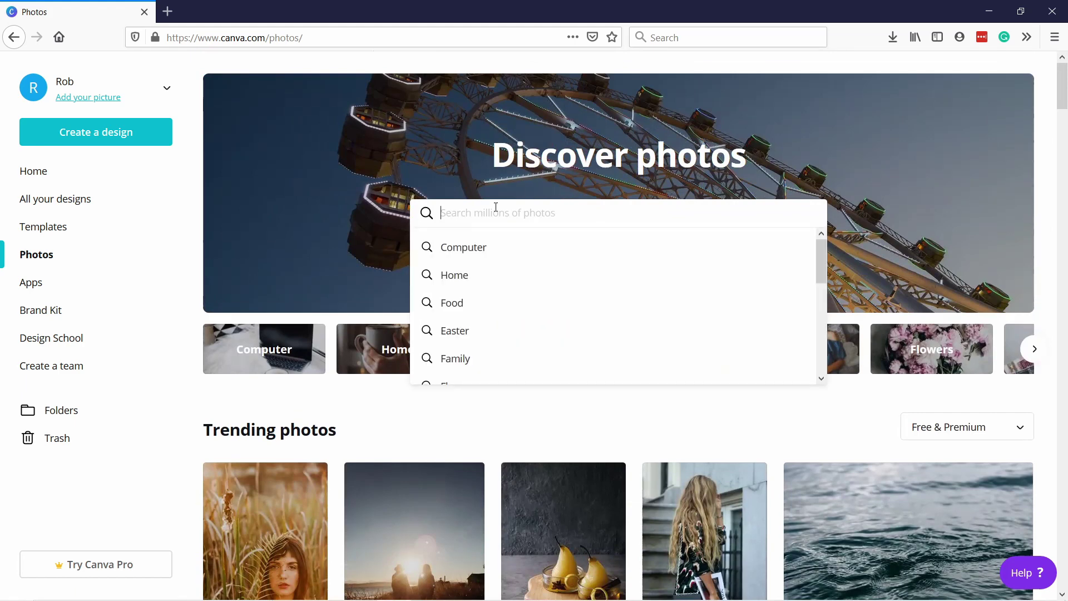
{"action": "type", "text": "happy guy"}
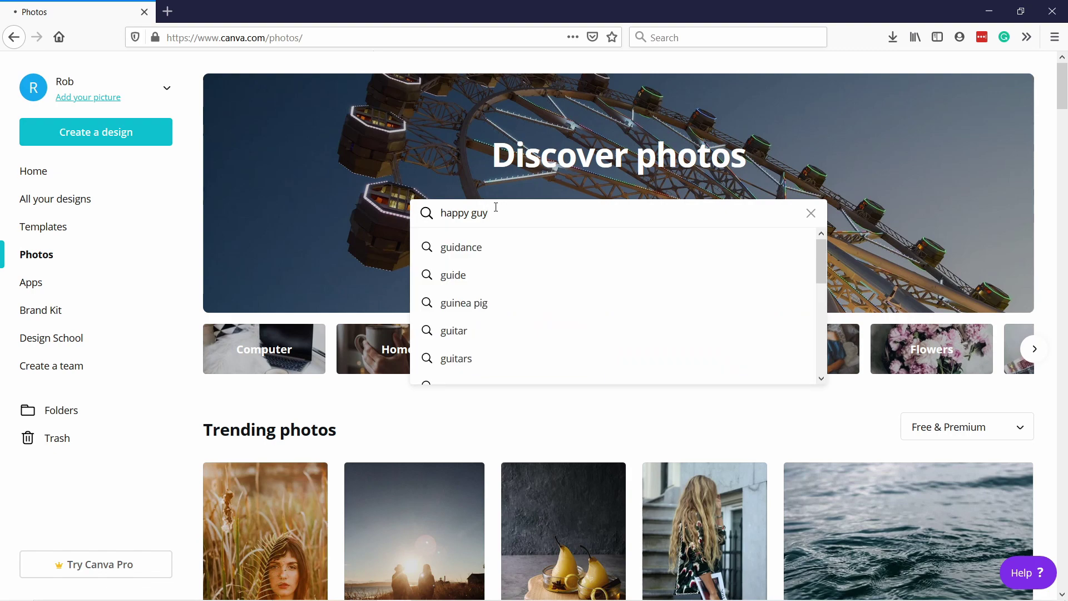
{"action": "key", "text": "Return"}
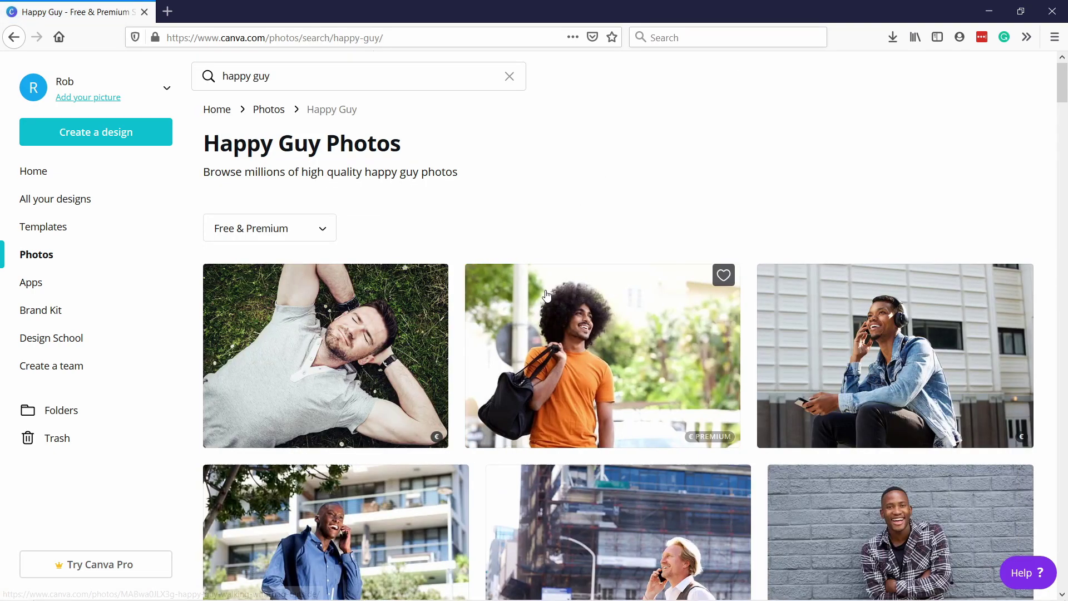
{"action": "scroll", "coordinate": [537, 300], "scroll_direction": "down", "scroll_amount": 1}
{"action": "scroll", "coordinate": [538, 300], "scroll_direction": "down", "scroll_amount": 10}
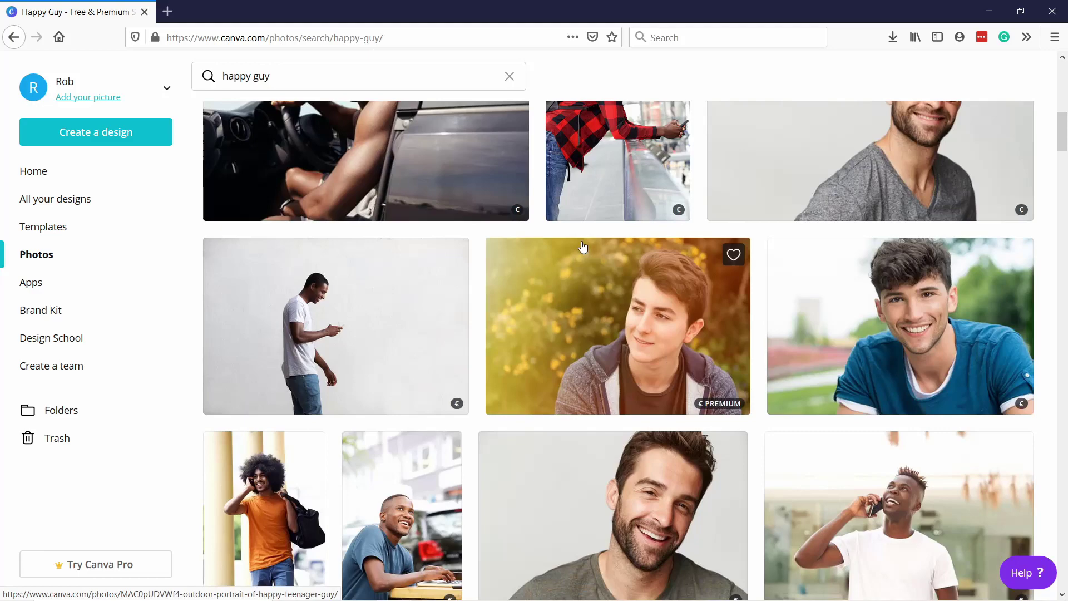
{"action": "scroll", "coordinate": [605, 258], "scroll_direction": "down", "scroll_amount": 5}
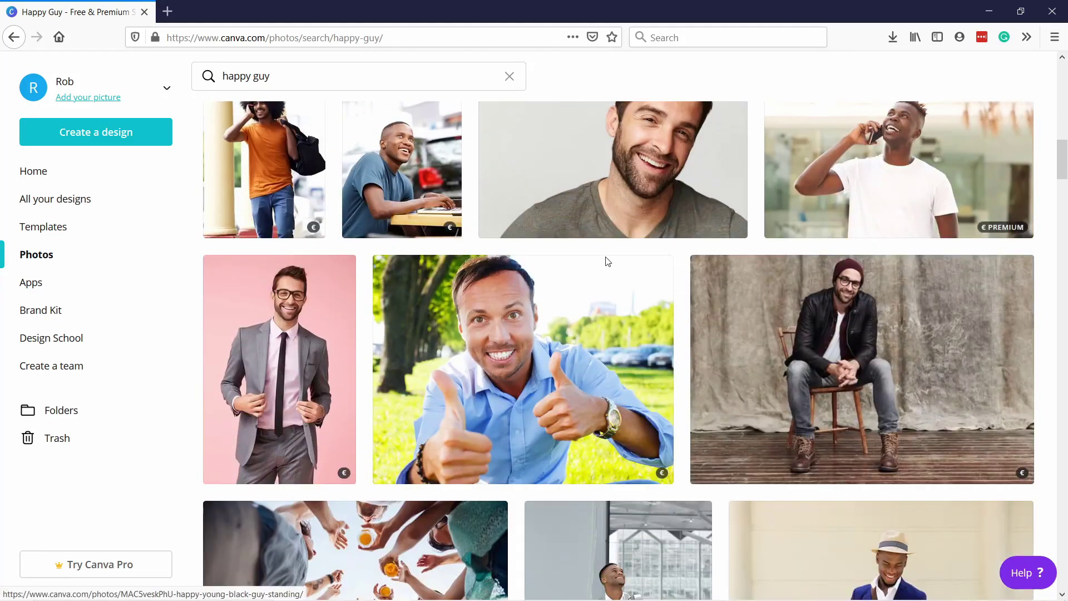
{"action": "scroll", "coordinate": [571, 255], "scroll_direction": "down", "scroll_amount": 4}
{"action": "scroll", "coordinate": [594, 243], "scroll_direction": "down", "scroll_amount": 3}
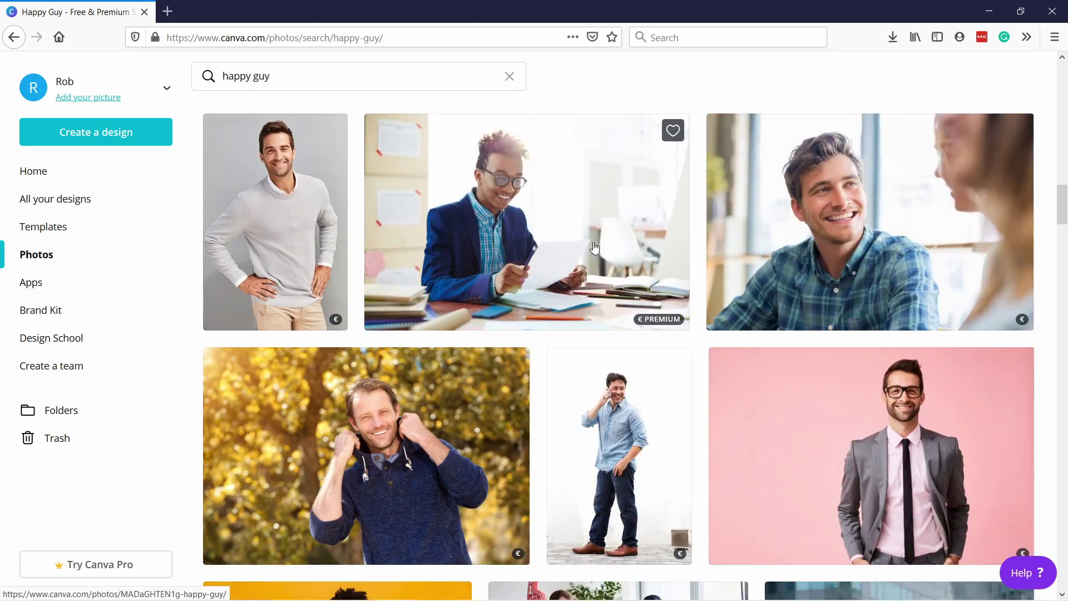
{"action": "scroll", "coordinate": [594, 247], "scroll_direction": "down", "scroll_amount": 7}
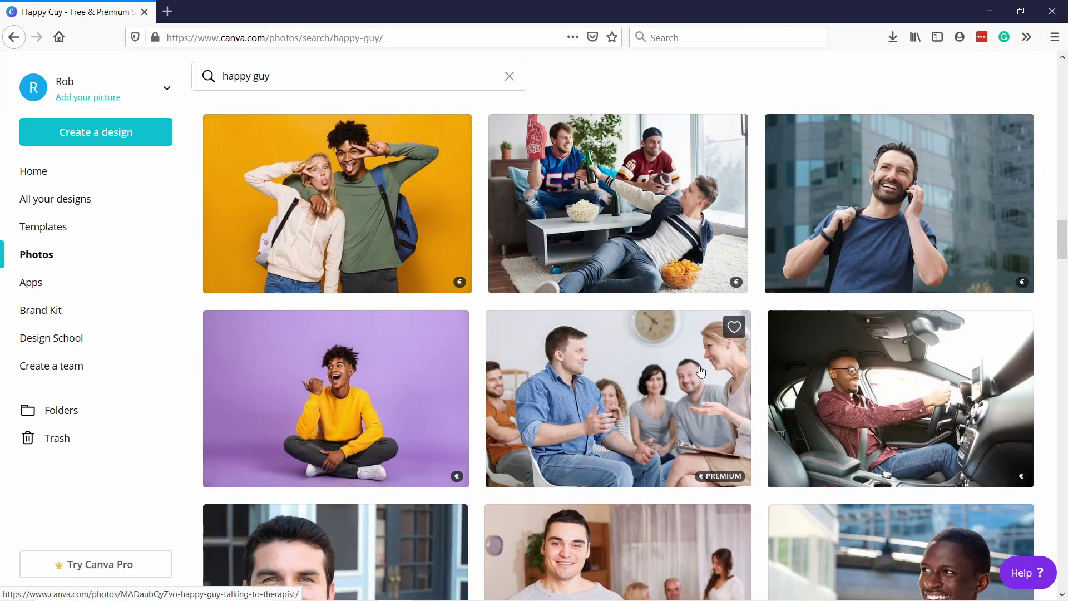
- Filter the 'happy guy' photo results to Free only
{"action": "left_click_drag", "start_coordinate": [1061, 237], "coordinate": [1064, 61]}
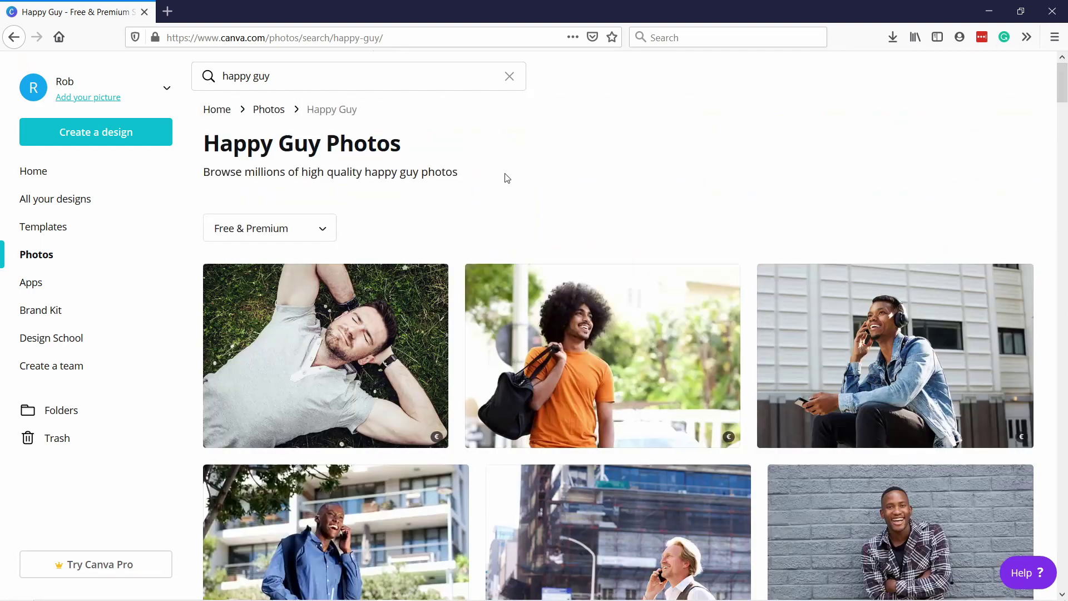
{"action": "left_click", "coordinate": [281, 228]}
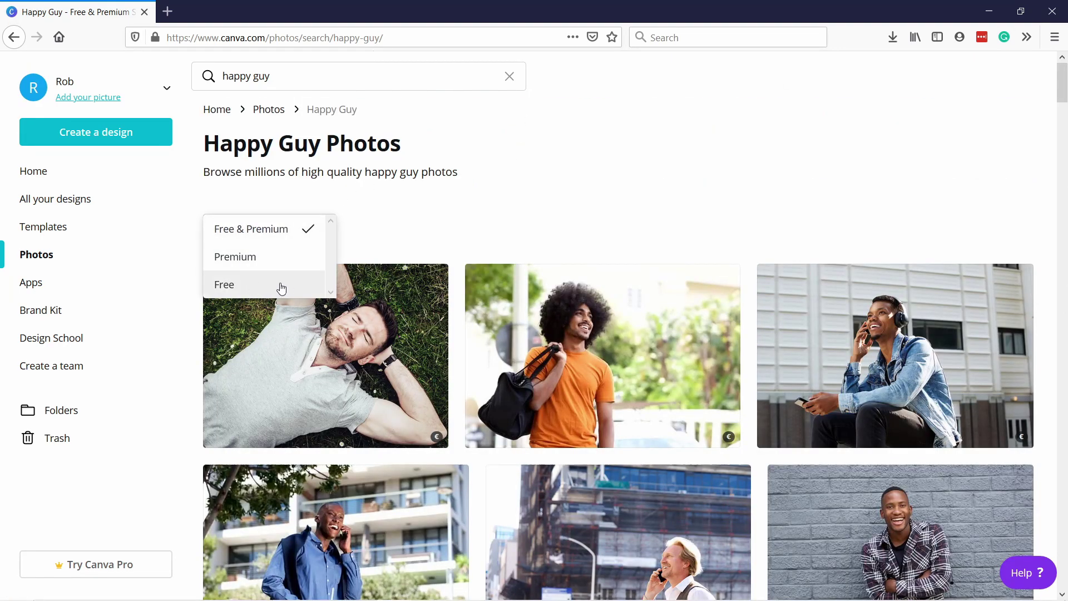
{"action": "left_click", "coordinate": [257, 287]}
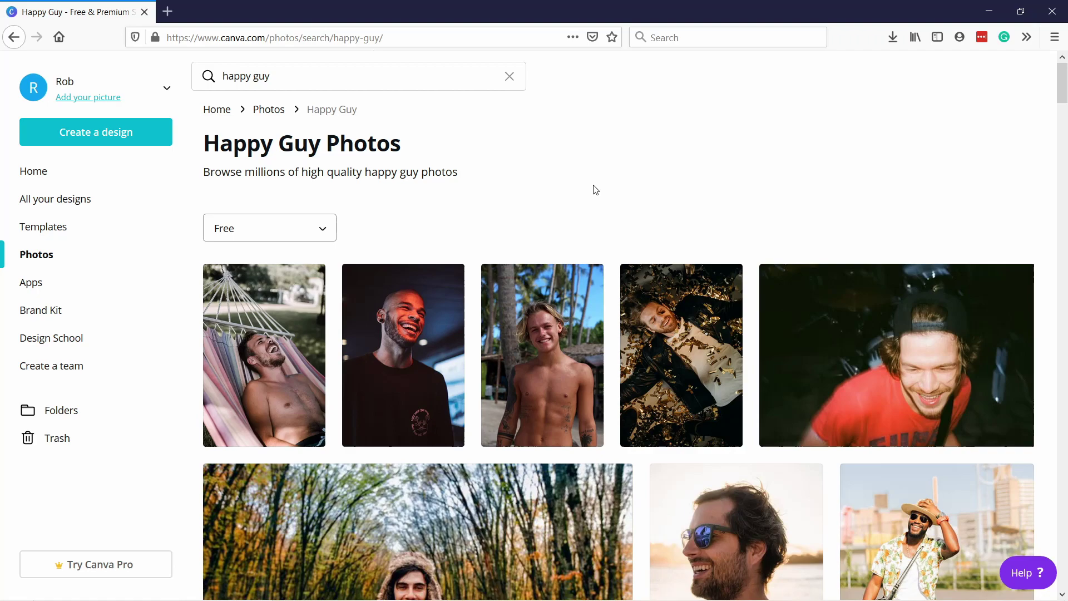
{"action": "scroll", "coordinate": [595, 190], "scroll_direction": "down", "scroll_amount": 15}
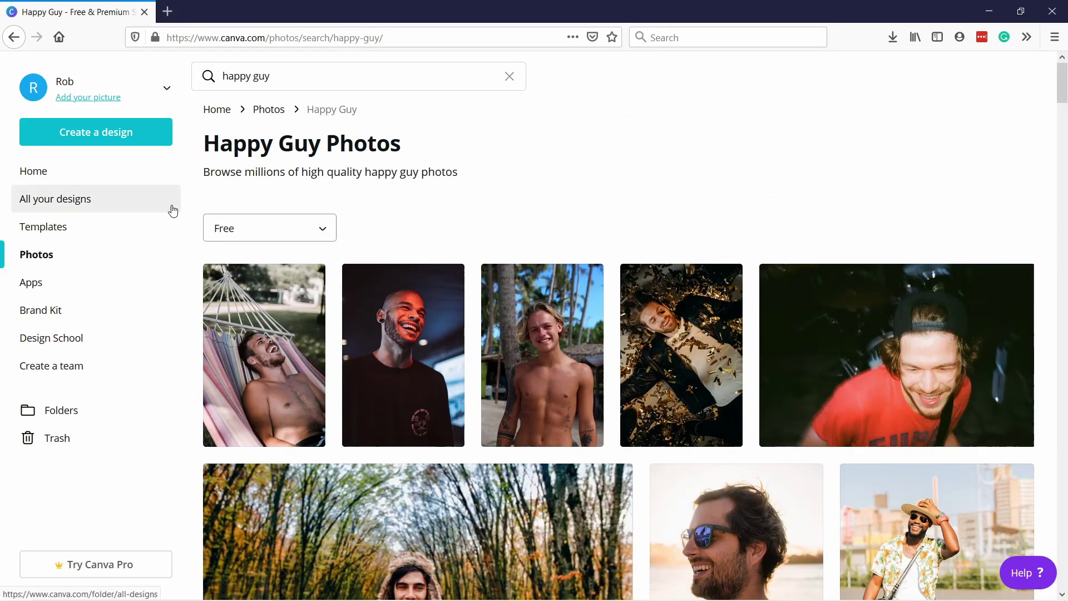
- From Canva Home, create a new Infographic design and scroll its Templates panel
{"action": "left_click", "coordinate": [65, 174]}
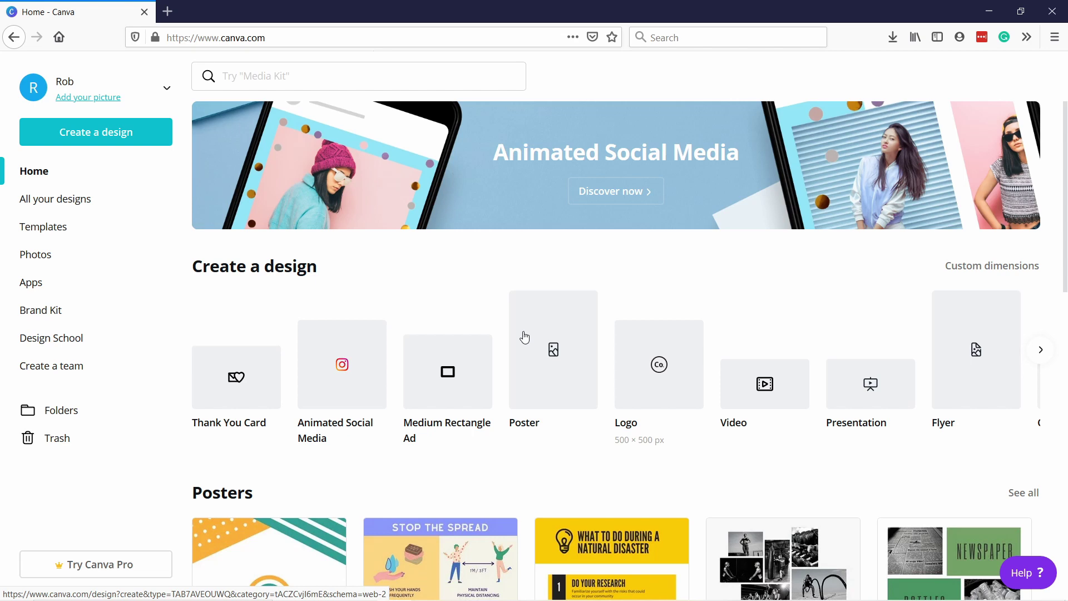
{"action": "scroll", "coordinate": [323, 292], "scroll_direction": "down", "scroll_amount": 2}
{"action": "scroll", "coordinate": [390, 295], "scroll_direction": "down", "scroll_amount": 1}
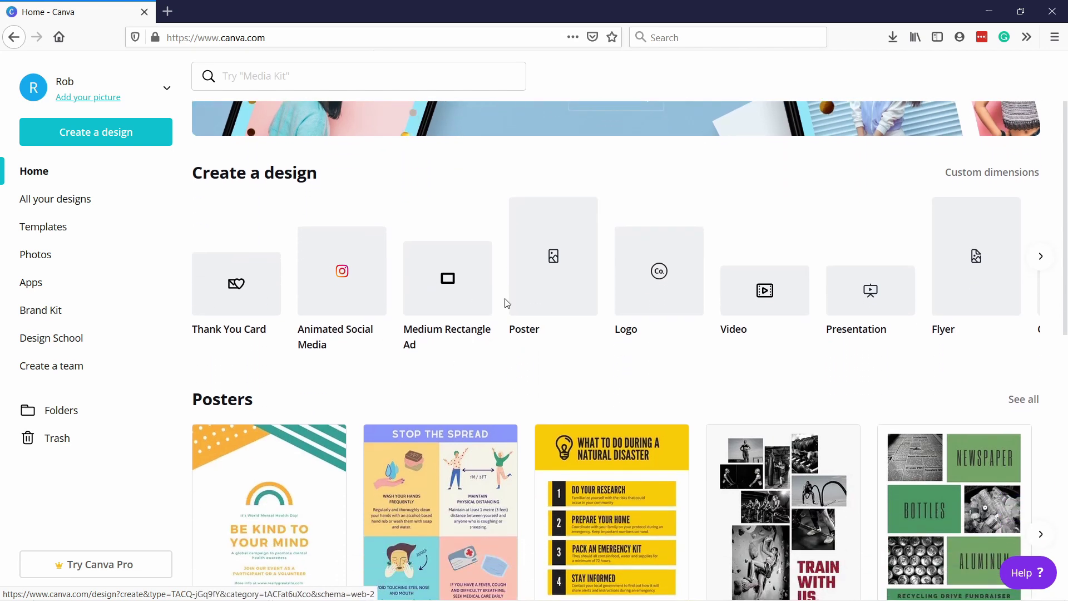
{"action": "left_click", "coordinate": [1043, 259]}
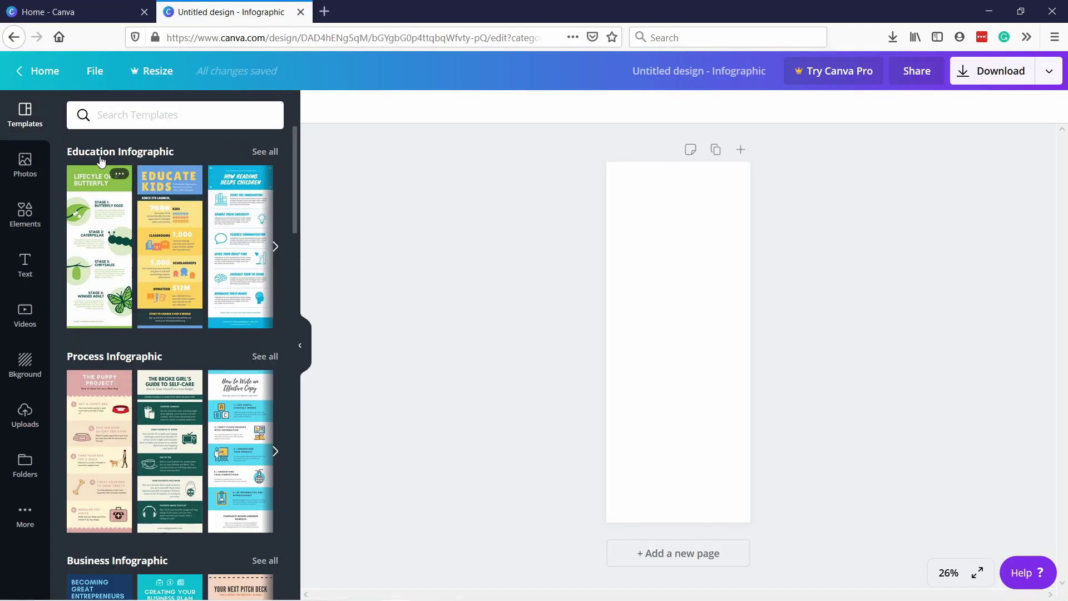
{"action": "scroll", "coordinate": [161, 355], "scroll_direction": "down", "scroll_amount": 15}
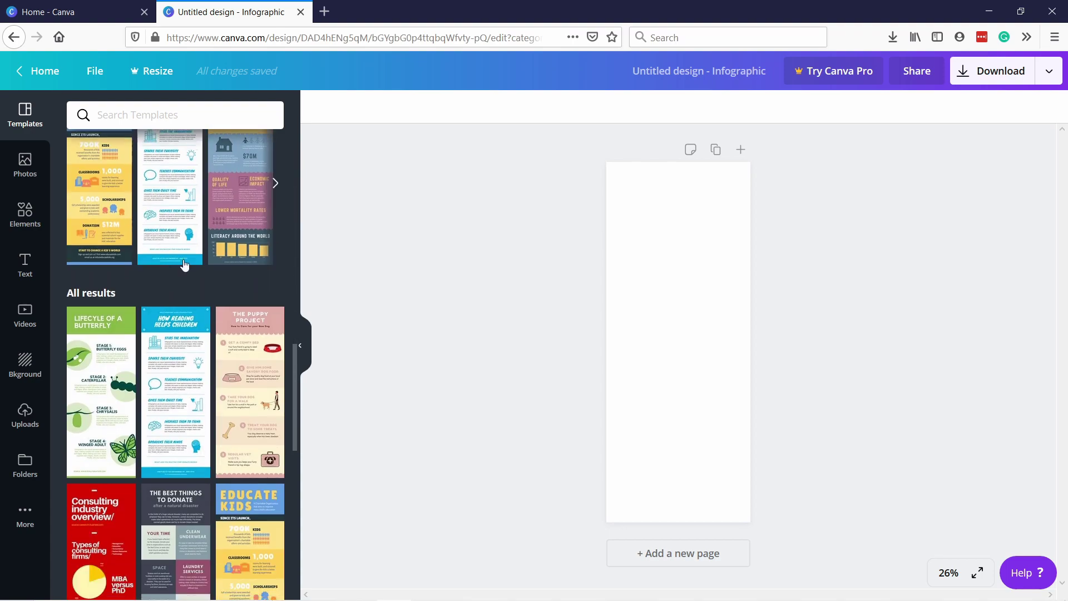
{"action": "scroll", "coordinate": [228, 401], "scroll_direction": "down", "scroll_amount": 3}
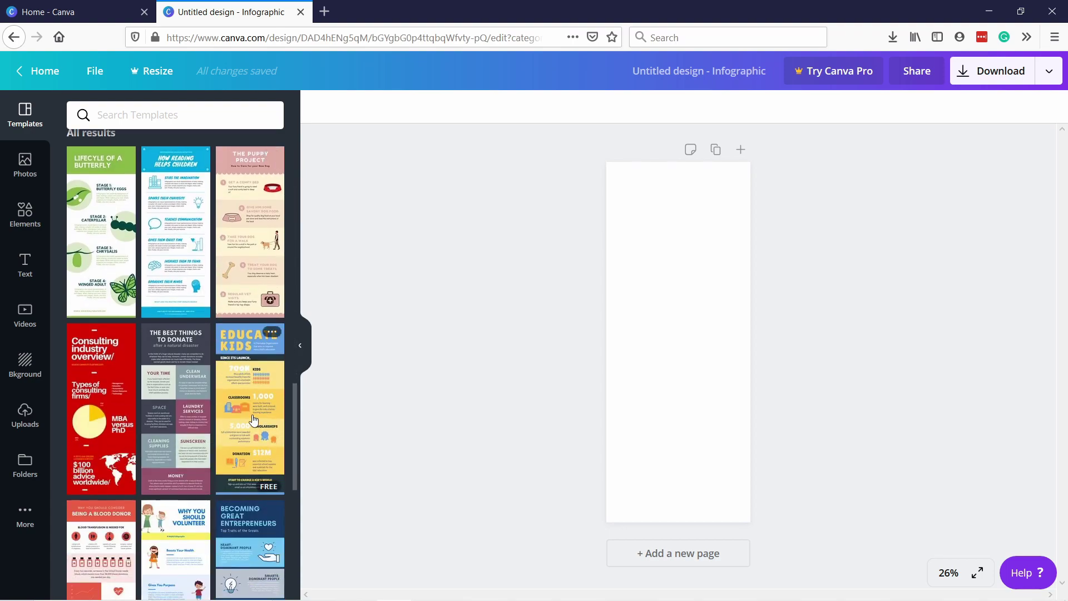
- Apply the Becoming Great Entrepreneurs template and delete BECOMING from its headline
{"action": "scroll", "coordinate": [255, 484], "scroll_direction": "down", "scroll_amount": 4}
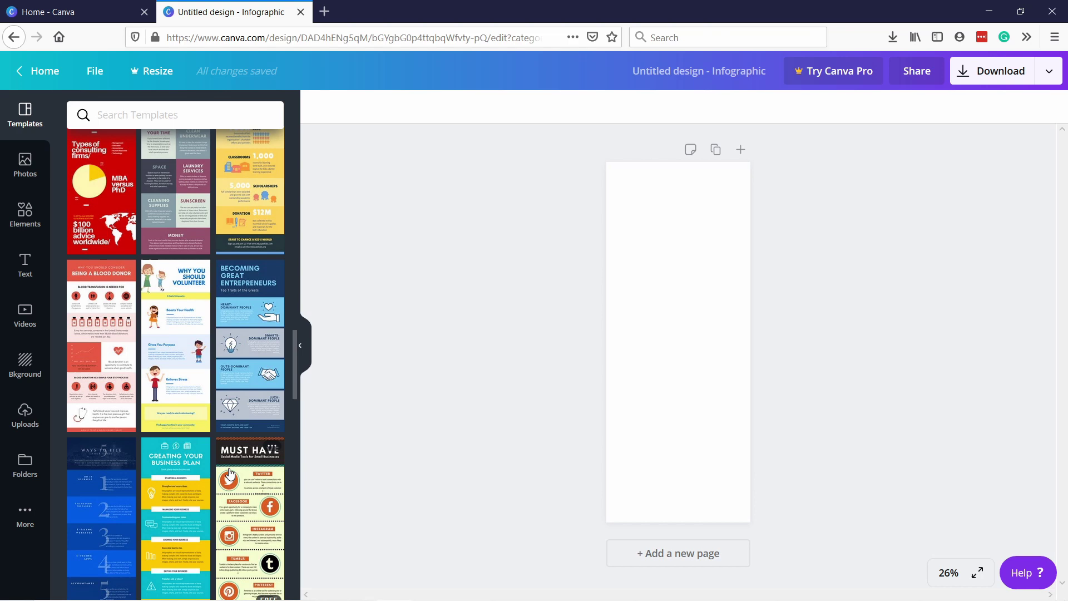
{"action": "left_click", "coordinate": [237, 331]}
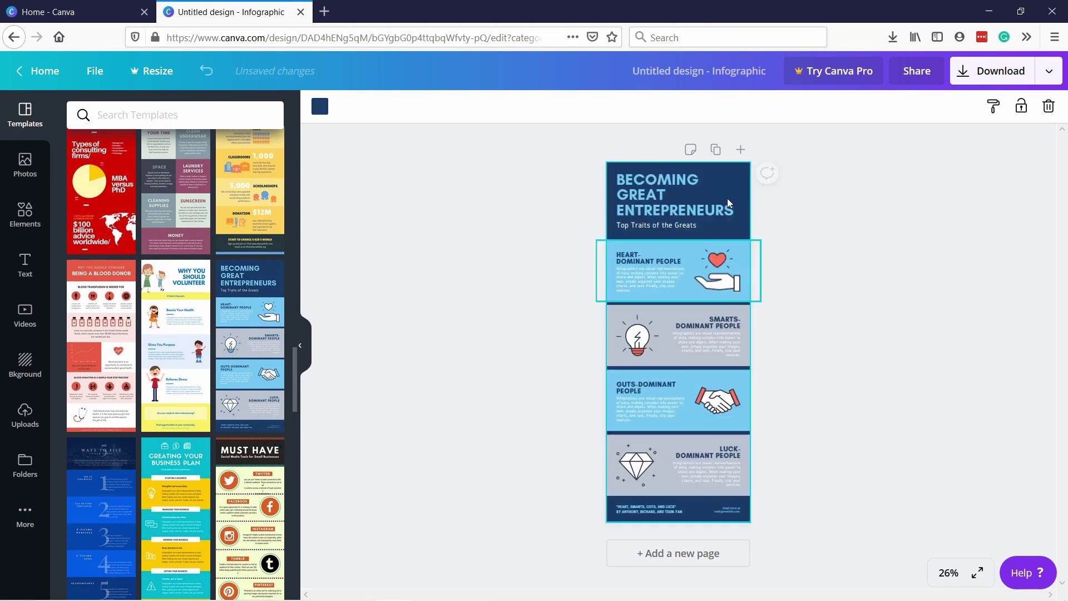
{"action": "left_click", "coordinate": [661, 193]}
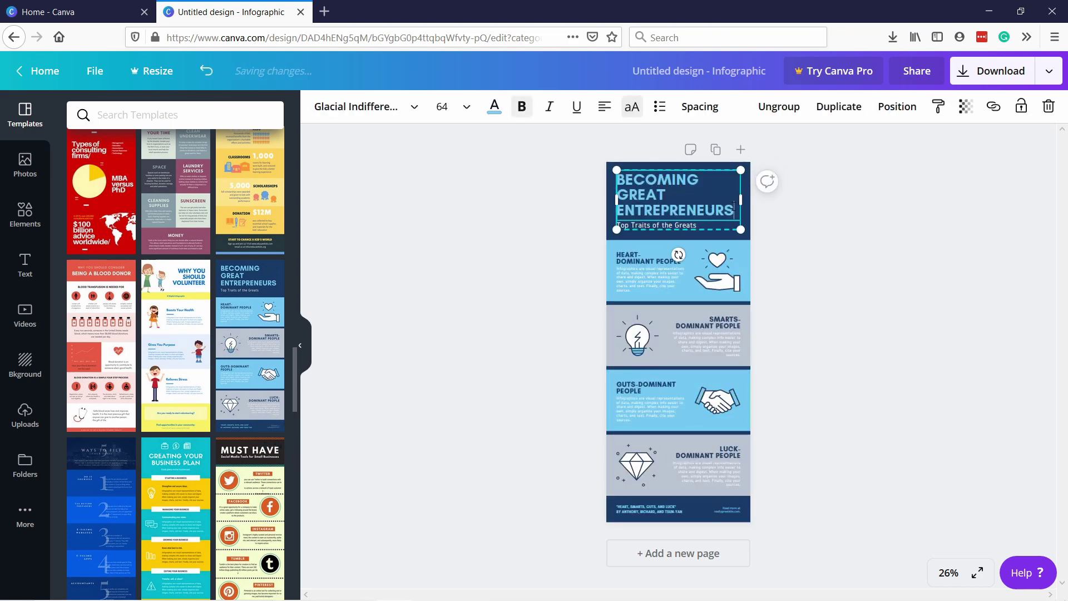
{"action": "left_click_drag", "start_coordinate": [733, 210], "coordinate": [584, 172]}
{"action": "left_click", "coordinate": [636, 178]}
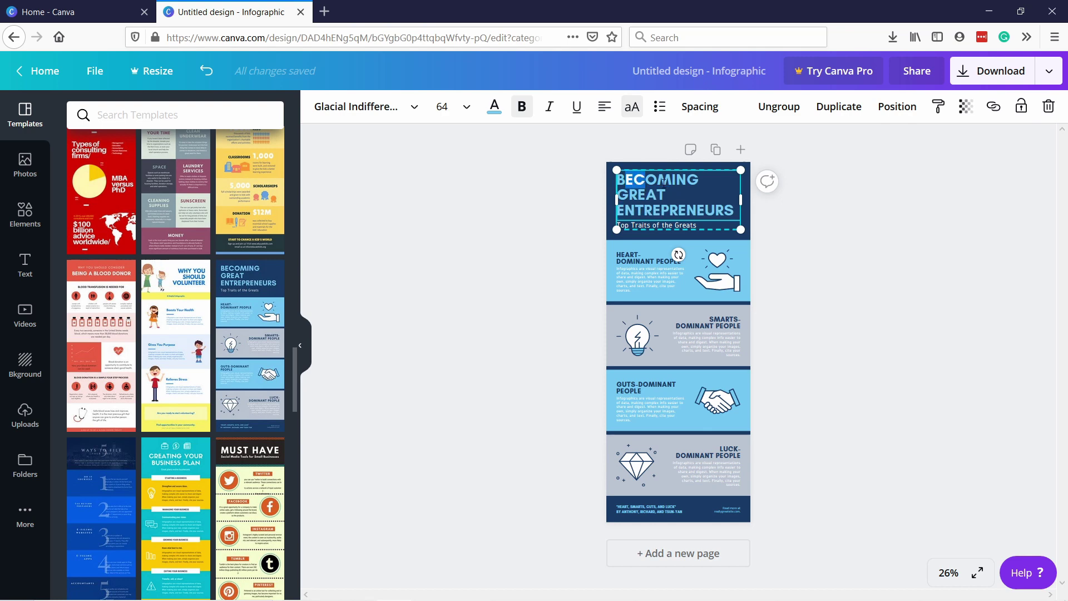
{"action": "left_click_drag", "start_coordinate": [664, 182], "coordinate": [765, 212]}
{"action": "left_click", "coordinate": [698, 178]}
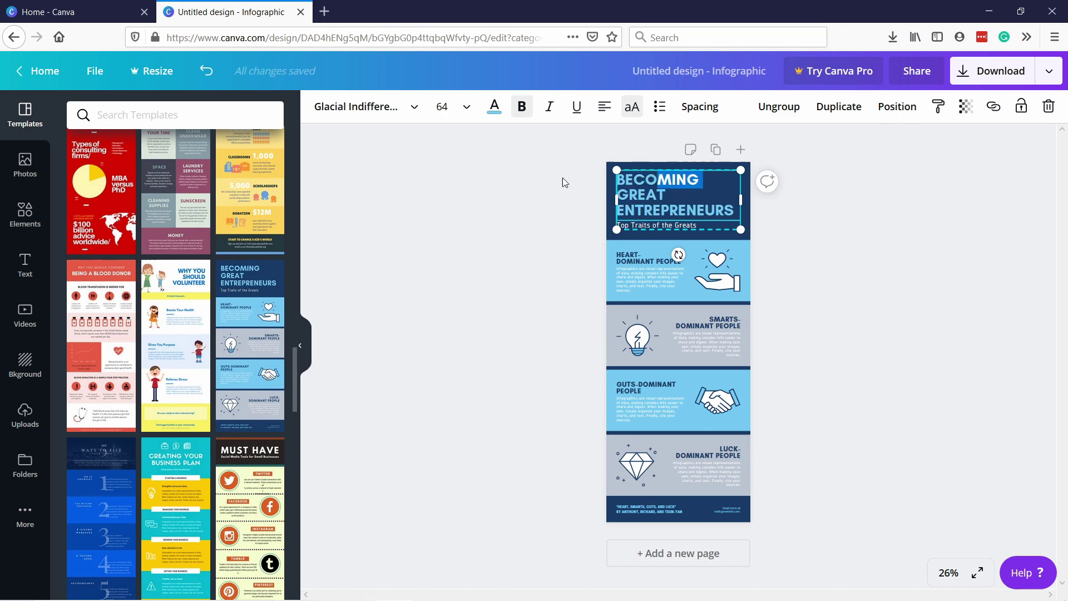
{"action": "key", "text": "BackSpace"}
{"action": "key", "text": "BackSpace"}
{"action": "key", "text": "BackSpace"}
{"action": "key", "text": "BackSpace"}
{"action": "key", "text": "BackSpace"}
{"action": "key", "text": "BackSpace"}
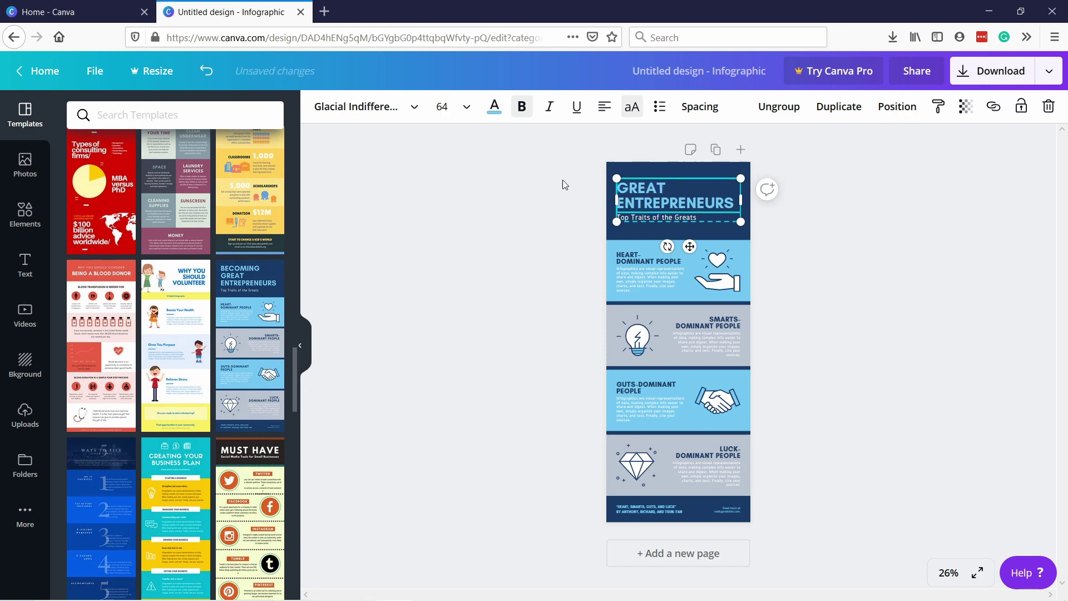
{"action": "left_click", "coordinate": [675, 270]}
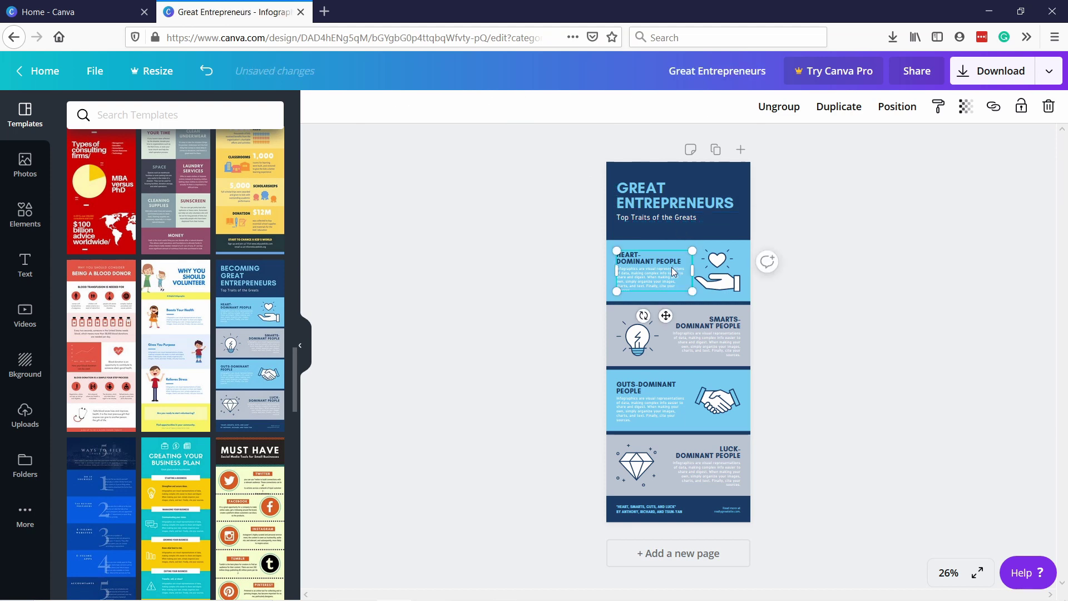
{"action": "left_click", "coordinate": [450, 200]}
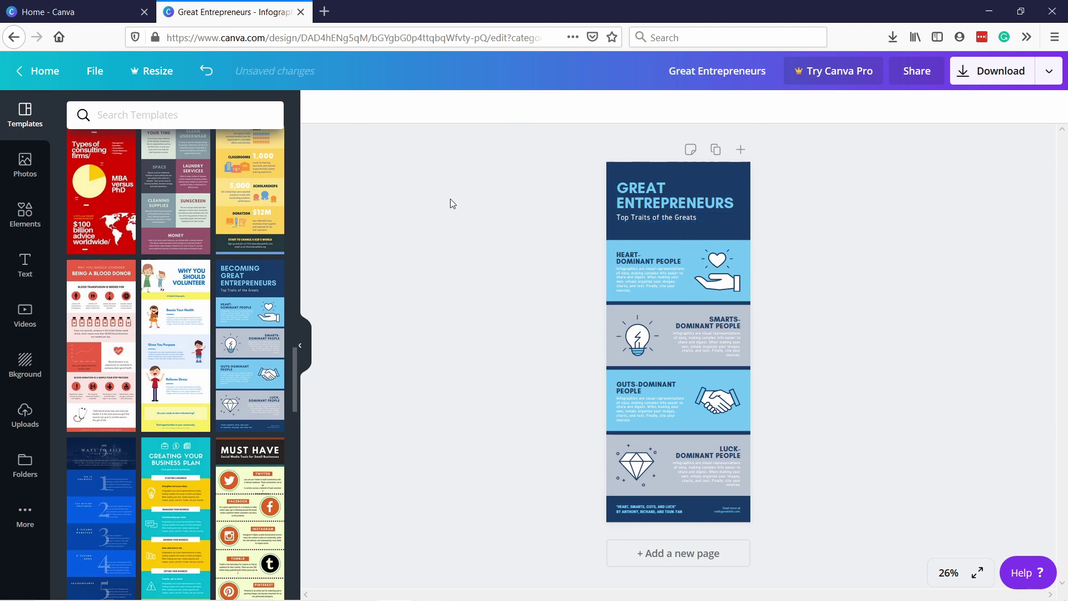
{"action": "left_click", "coordinate": [30, 167]}
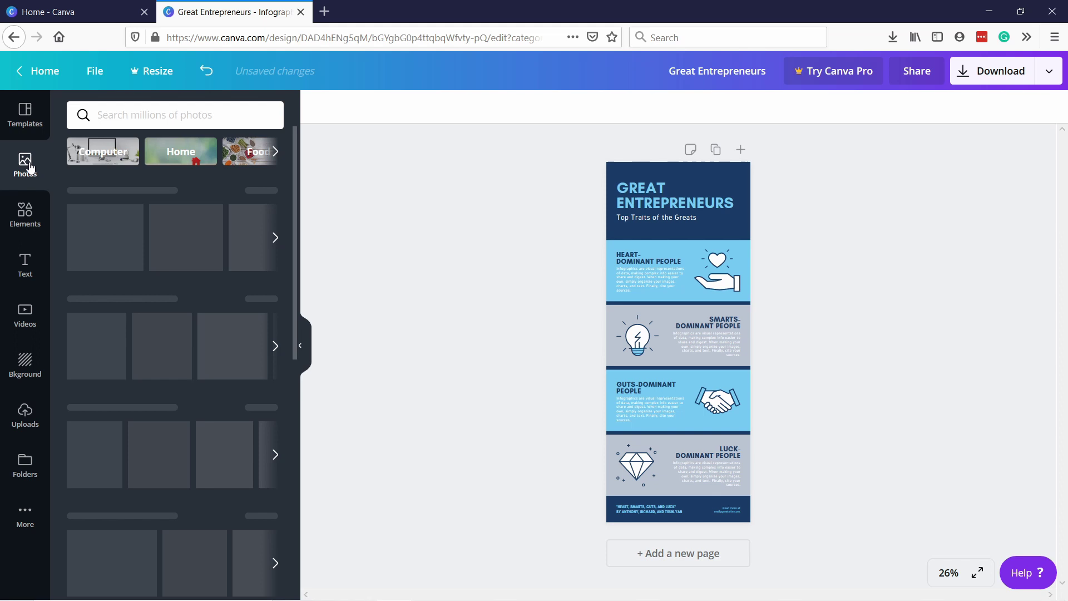
{"action": "scroll", "coordinate": [120, 194], "scroll_direction": "down", "scroll_amount": 2}
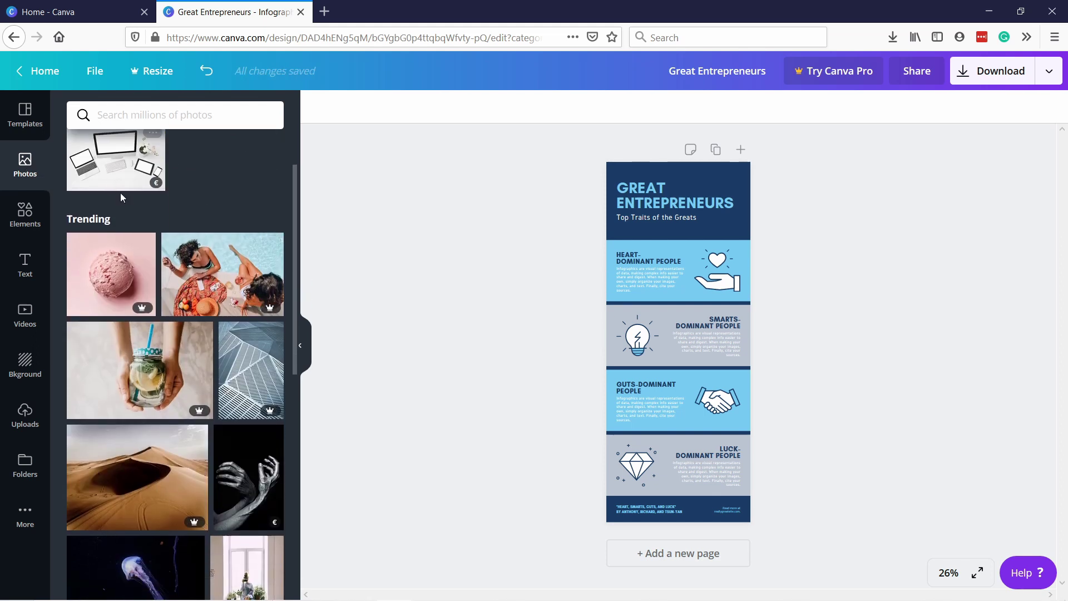
{"action": "scroll", "coordinate": [218, 212], "scroll_direction": "up", "scroll_amount": 2}
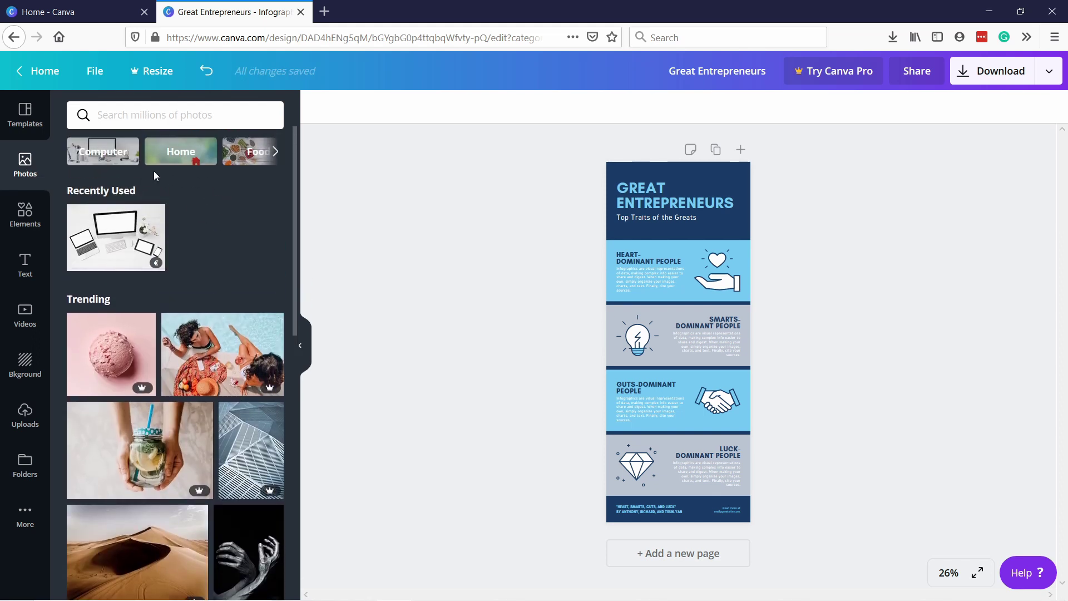
{"action": "scroll", "coordinate": [207, 434], "scroll_direction": "down", "scroll_amount": 8}
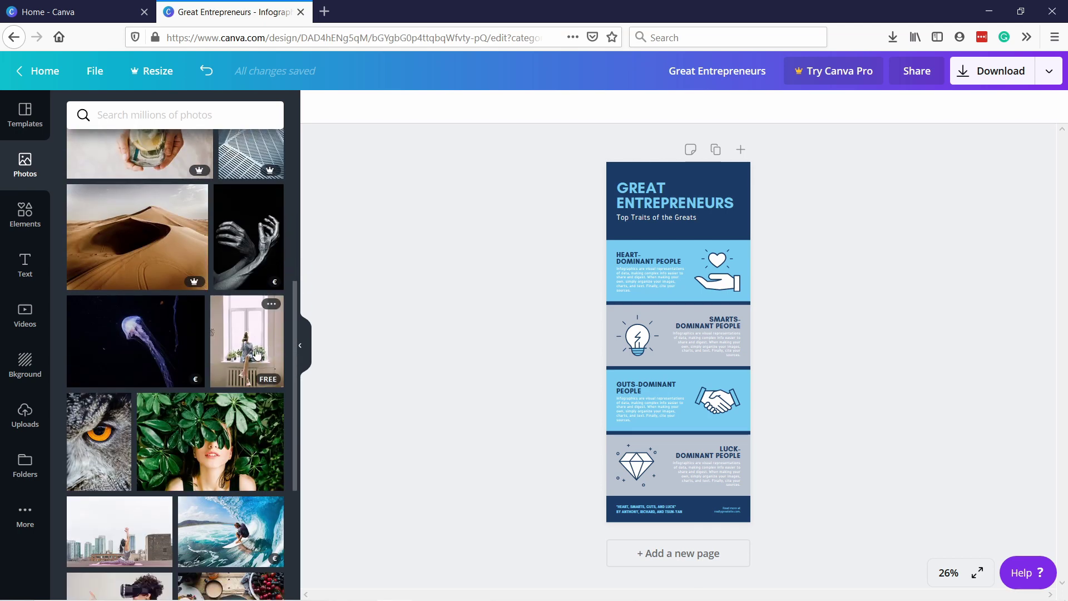
{"action": "left_click", "coordinate": [257, 354]}
{"action": "left_click", "coordinate": [694, 333]}
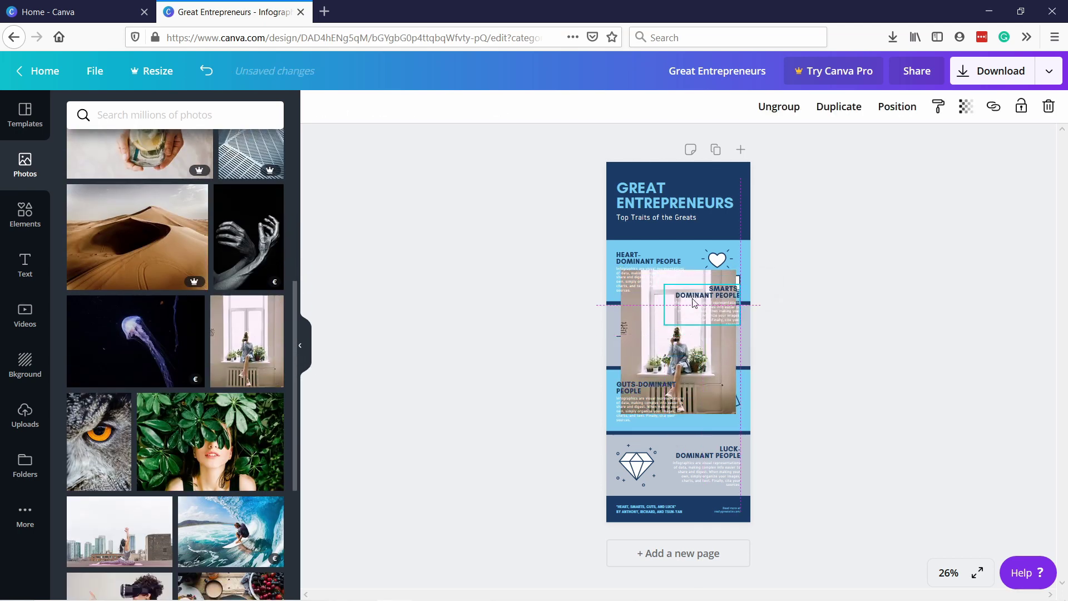
{"action": "key", "text": "ctrl+z"}
{"action": "left_click", "coordinate": [655, 281]}
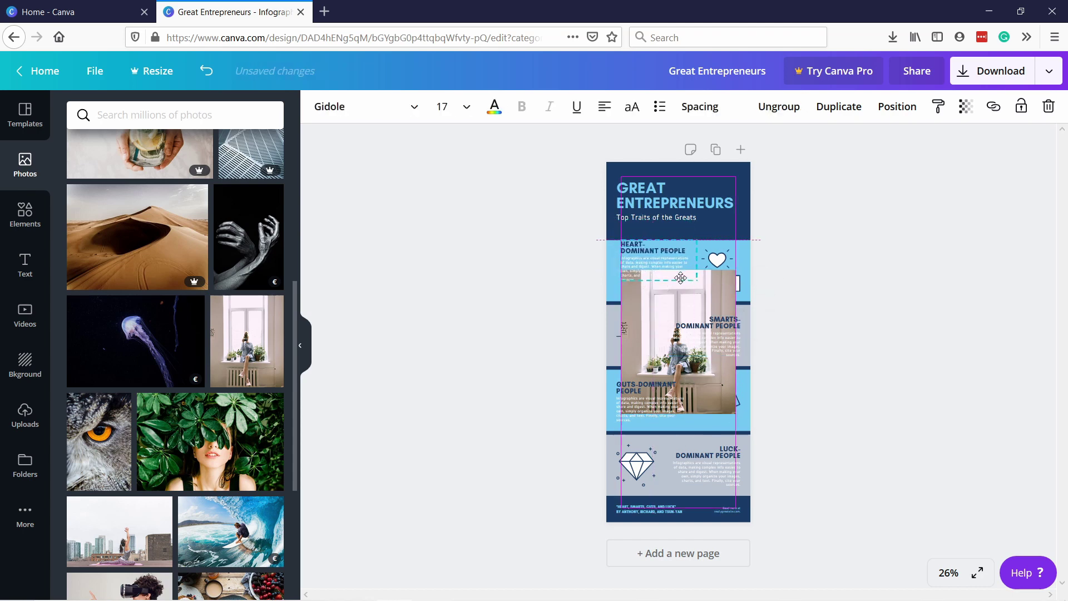
{"action": "left_click", "coordinate": [653, 357]}
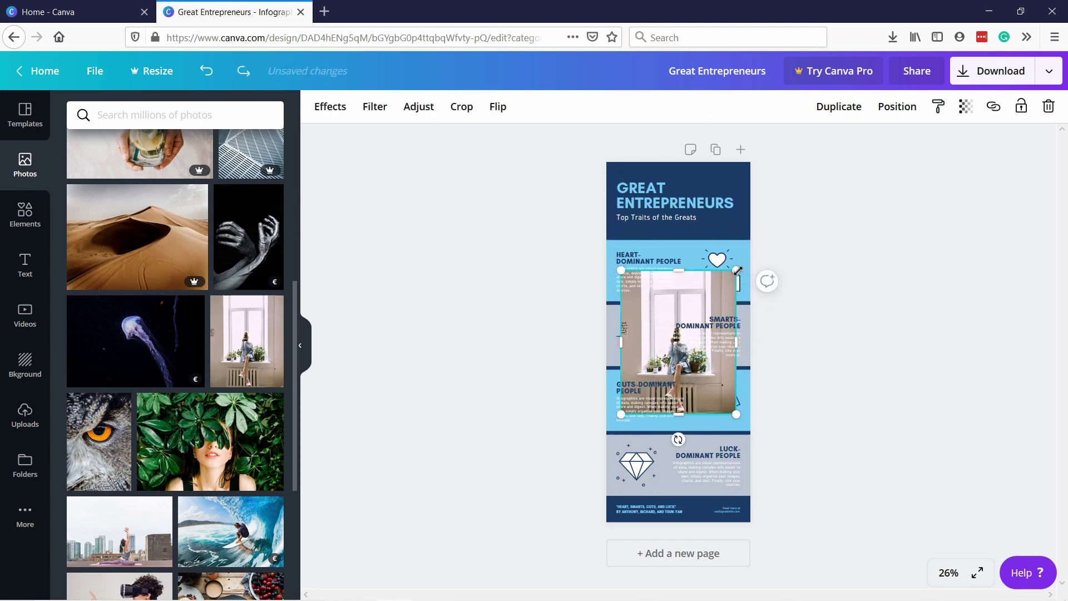
{"action": "left_click_drag", "start_coordinate": [737, 271], "coordinate": [724, 290]}
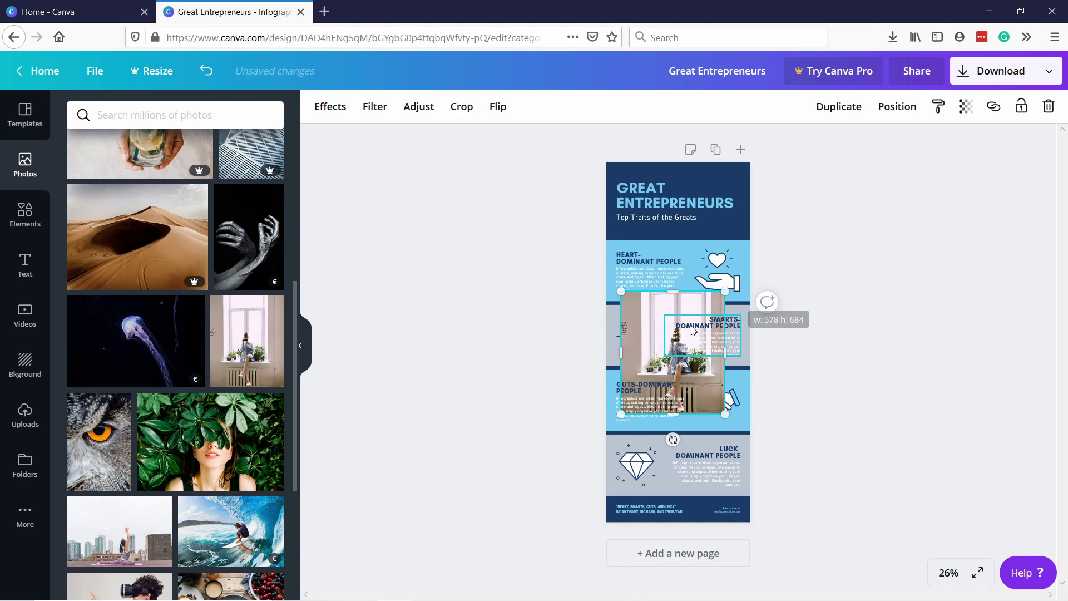
{"action": "left_click_drag", "start_coordinate": [692, 329], "coordinate": [636, 419]}
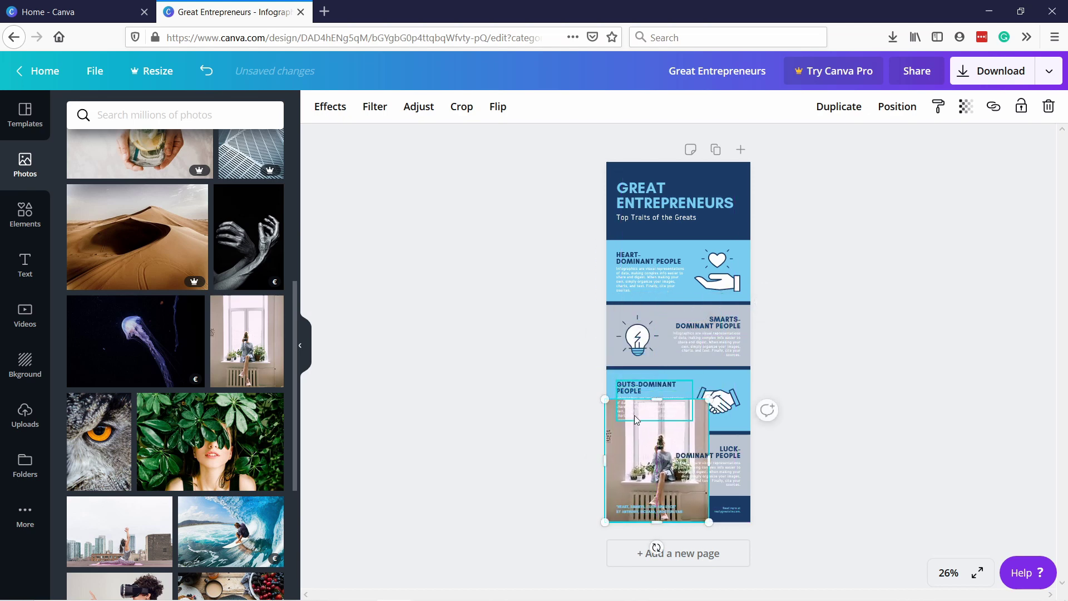
{"action": "key", "text": "Delete"}
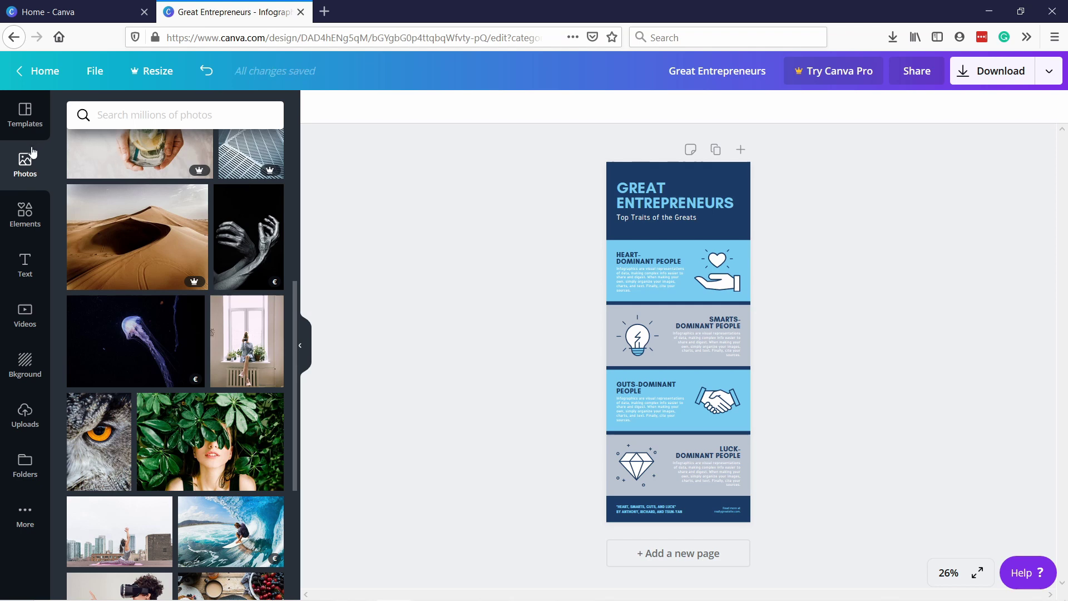
- Upload entrepreneurs from the Tutorials folder and drag it into the infographic's title area
{"action": "left_click", "coordinate": [25, 417]}
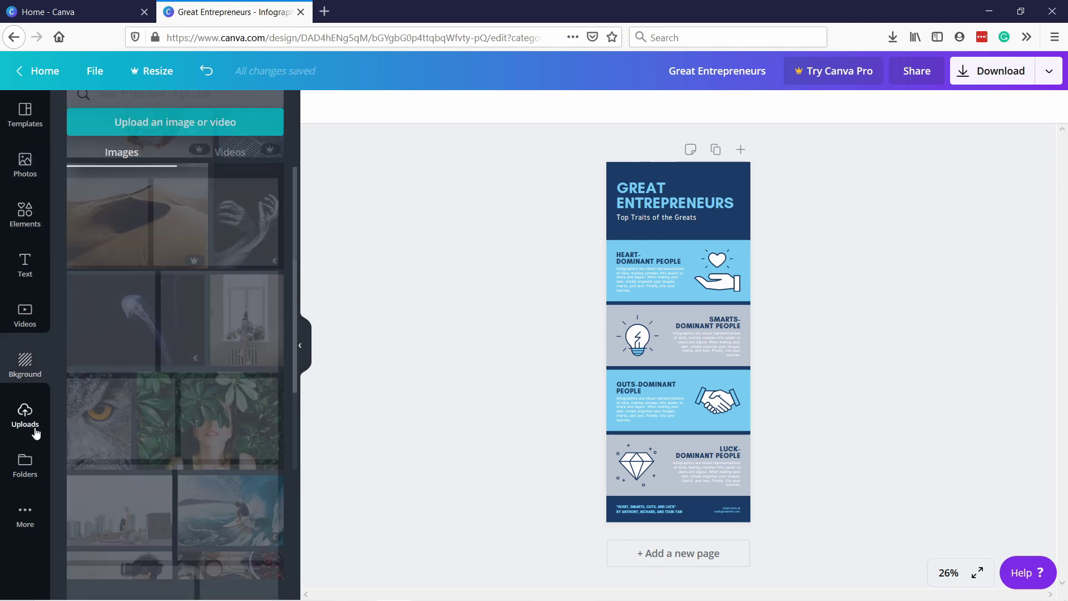
{"action": "mouse_move", "coordinate": [431, 598]}
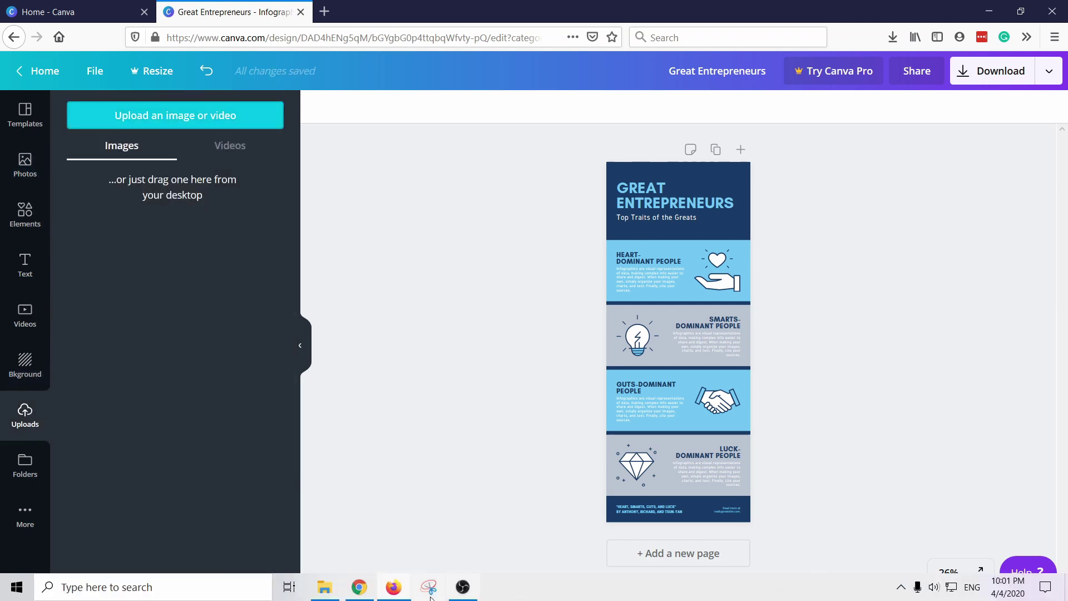
{"action": "left_click", "coordinate": [325, 588]}
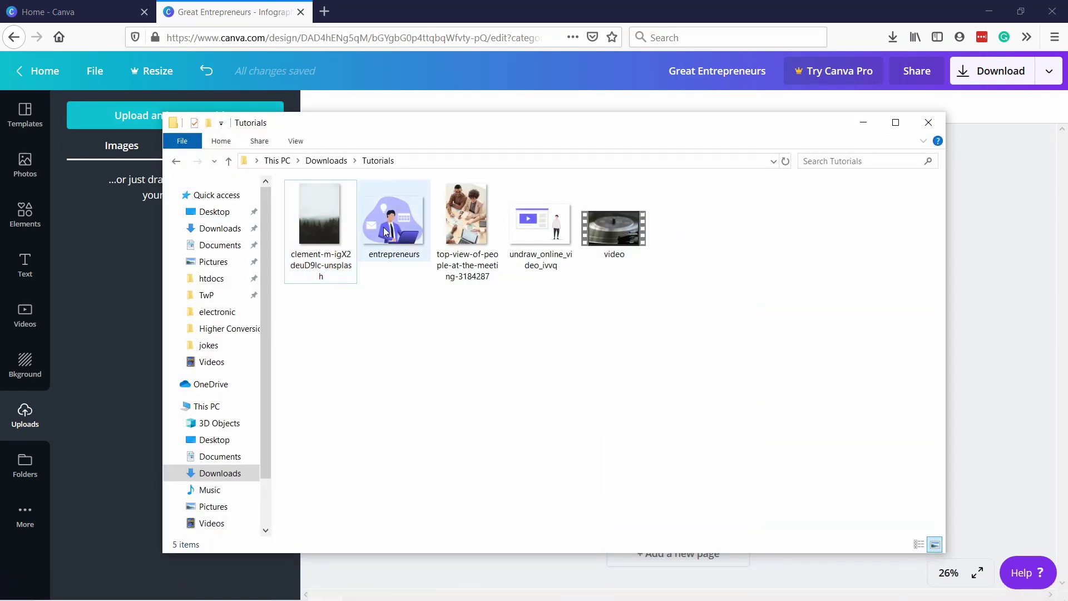
{"action": "left_click_drag", "start_coordinate": [392, 223], "coordinate": [102, 243]}
{"action": "left_click", "coordinate": [116, 313]}
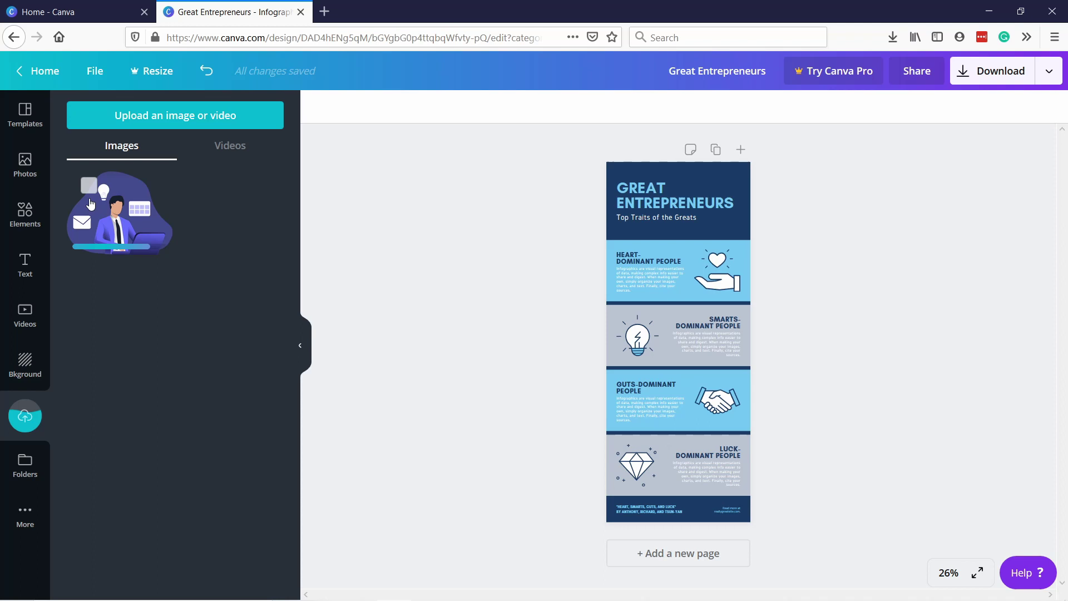
{"action": "left_click_drag", "start_coordinate": [169, 218], "coordinate": [710, 163]}
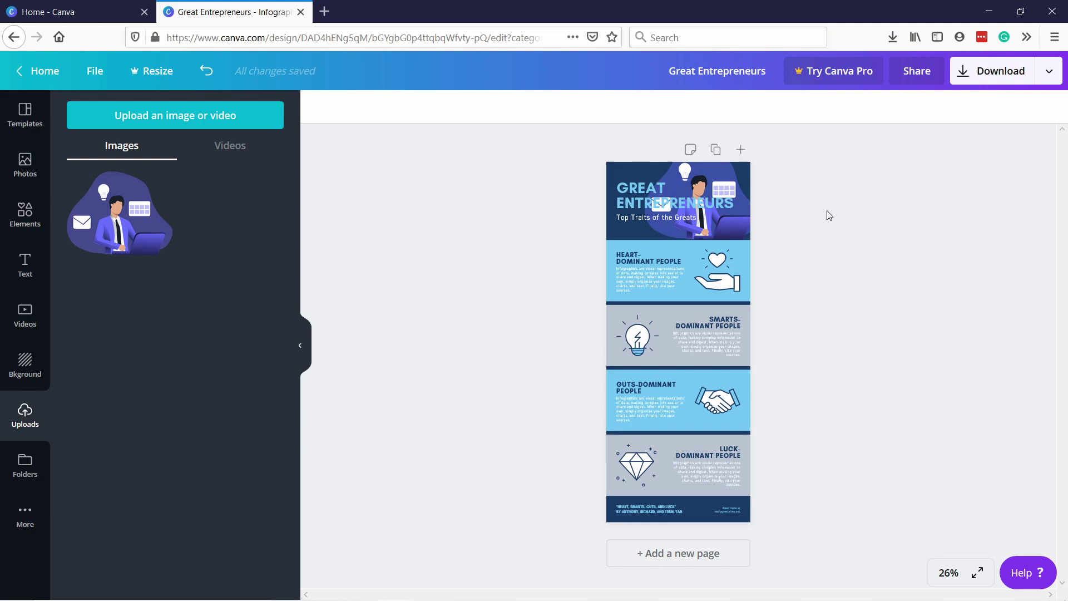
- Return to Canva Home and page the Create a design carousel twice, Certificate through Postcard
{"action": "left_click", "coordinate": [25, 129]}
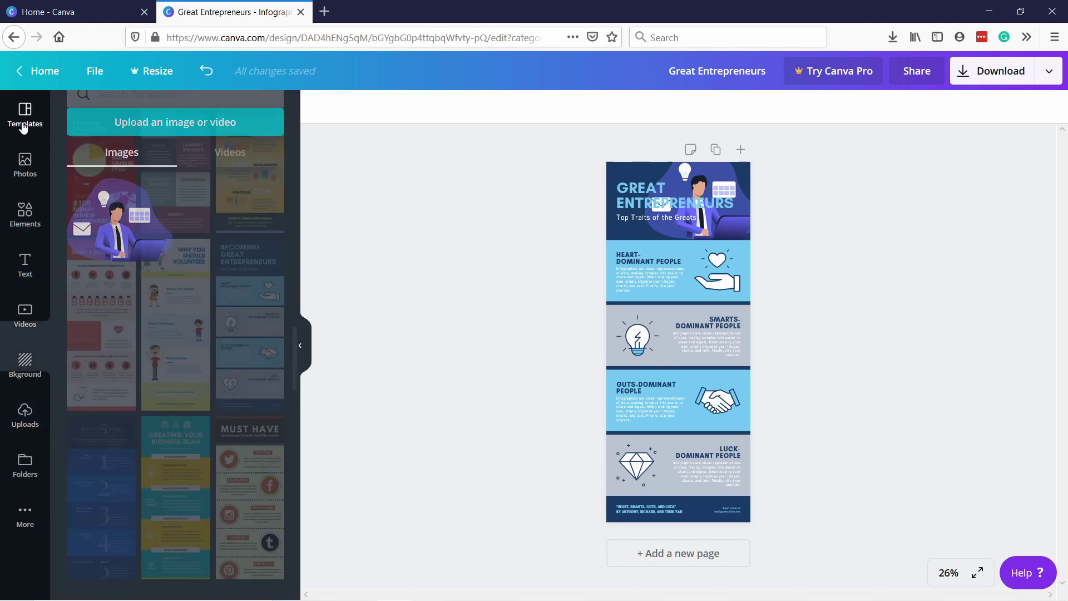
{"action": "scroll", "coordinate": [130, 272], "scroll_direction": "up", "scroll_amount": 5}
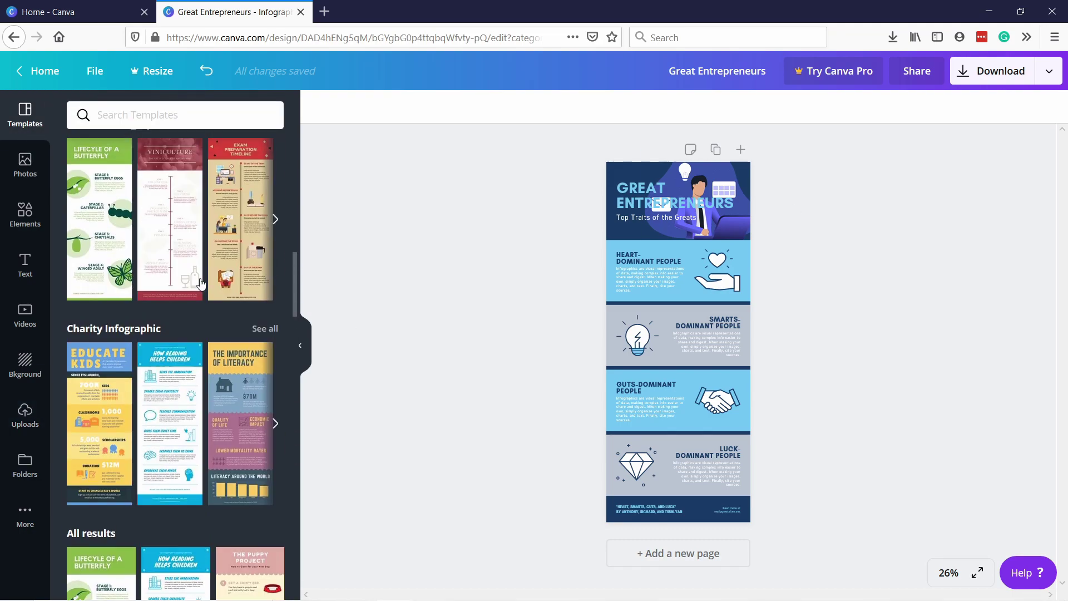
{"action": "left_click", "coordinate": [38, 71]}
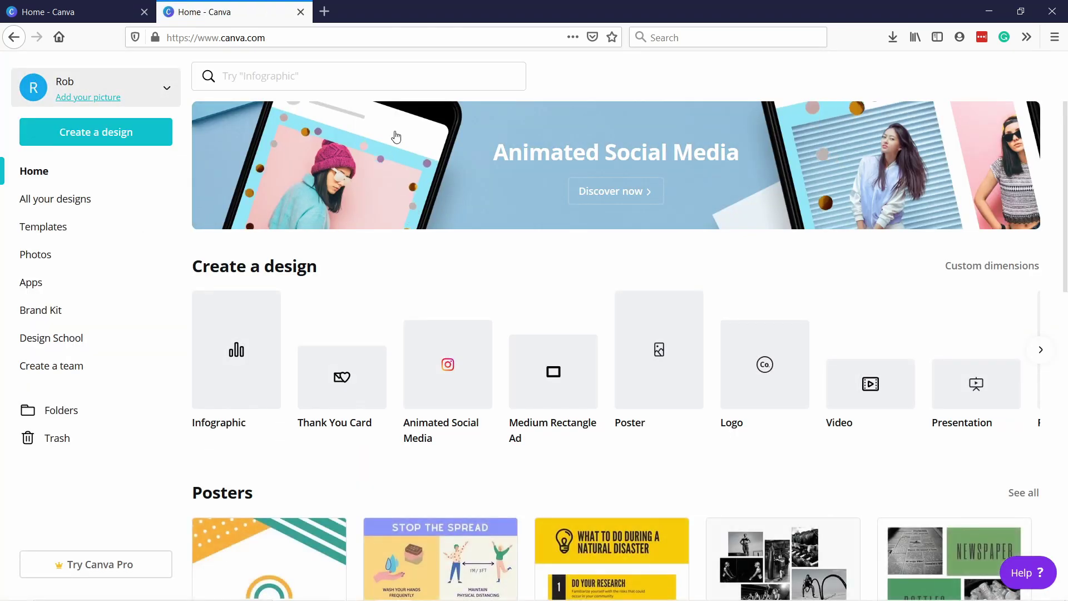
{"action": "left_click", "coordinate": [1040, 351]}
{"action": "left_click", "coordinate": [1040, 350]}
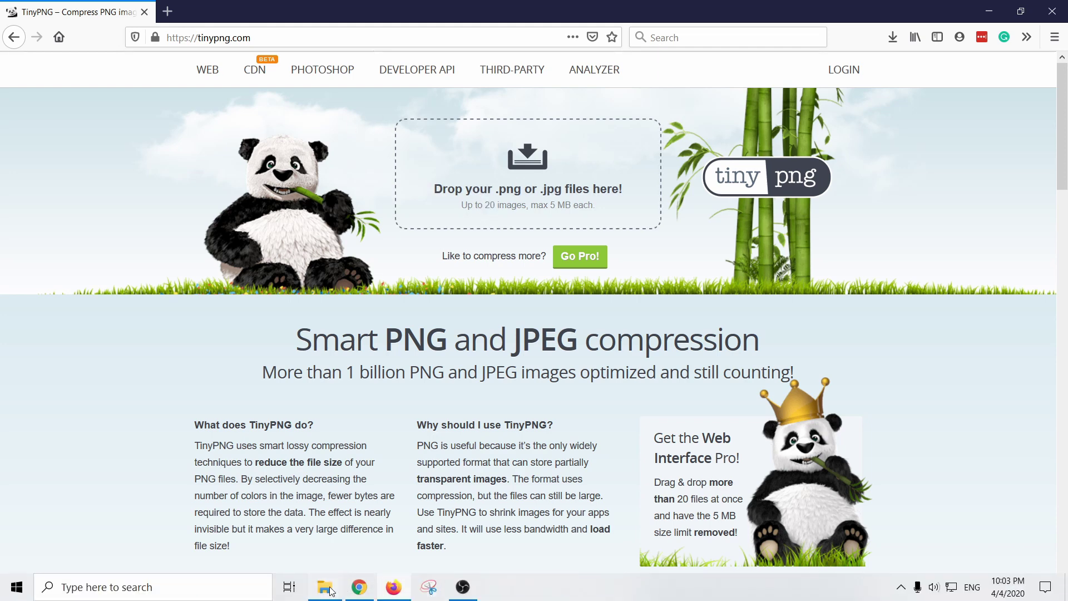
- Drop undraw_online_video_ivvq.png from the Tutorials folder into TinyPNG, shrinking it from 18.4 KB to 9.1 KB
{"action": "left_click", "coordinate": [331, 590]}
{"action": "left_click_drag", "start_coordinate": [502, 135], "coordinate": [399, 198]}
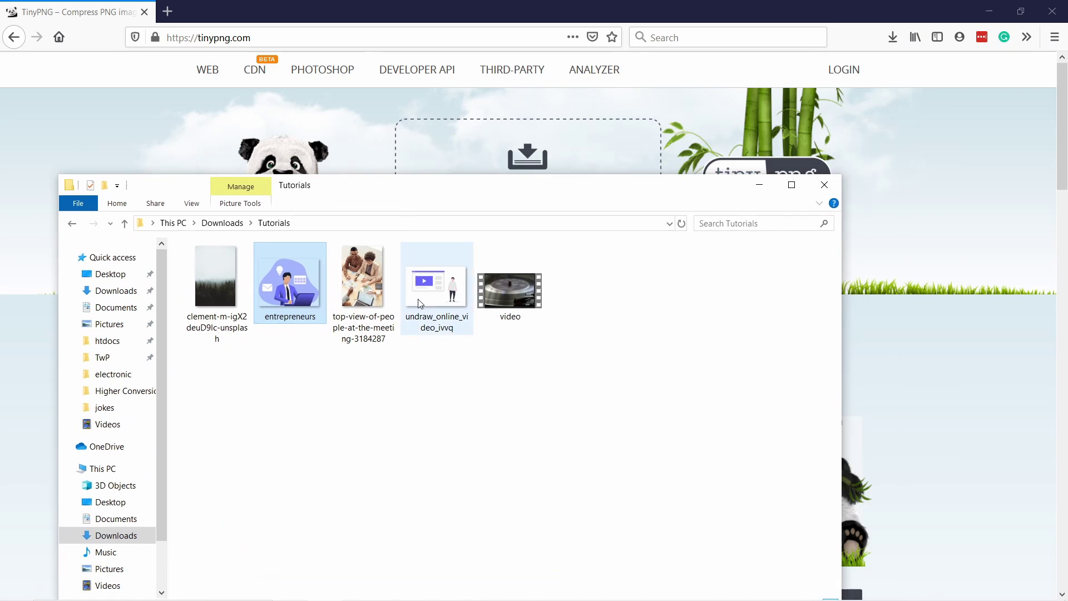
{"action": "left_click", "coordinate": [420, 303]}
{"action": "left_click_drag", "start_coordinate": [438, 291], "coordinate": [492, 154]}
{"action": "left_click", "coordinate": [759, 184]}
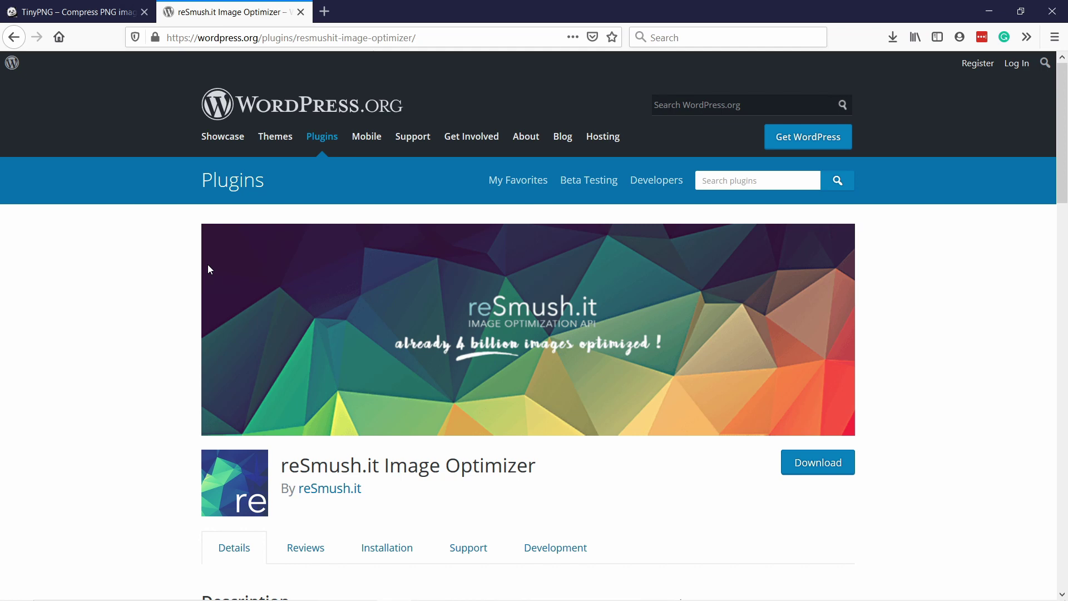
{"action": "scroll", "coordinate": [395, 306], "scroll_direction": "down", "scroll_amount": 3}
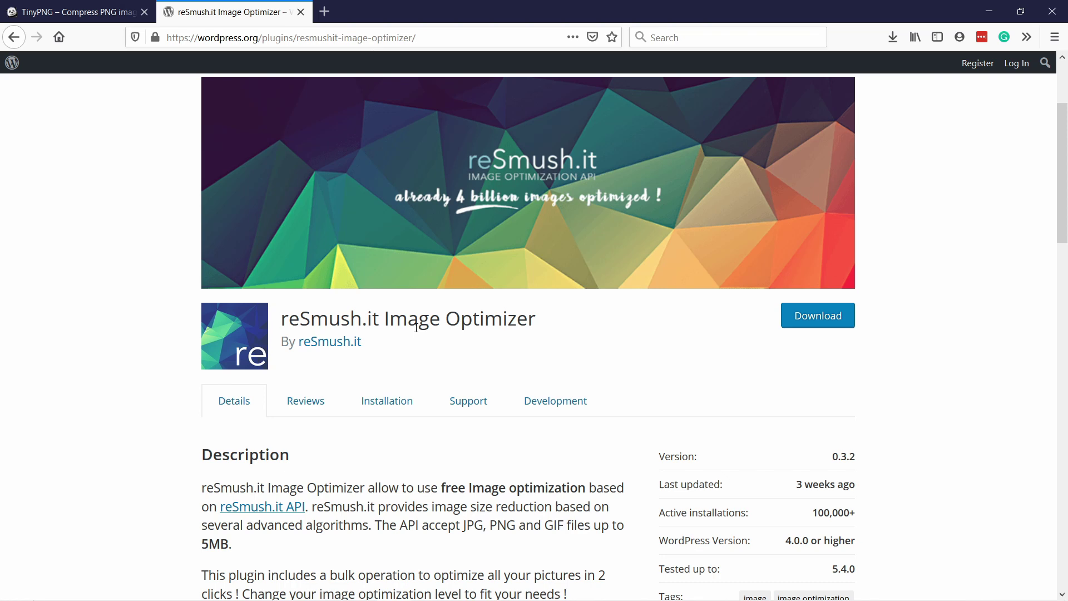
{"action": "scroll", "coordinate": [516, 385], "scroll_direction": "down", "scroll_amount": 2}
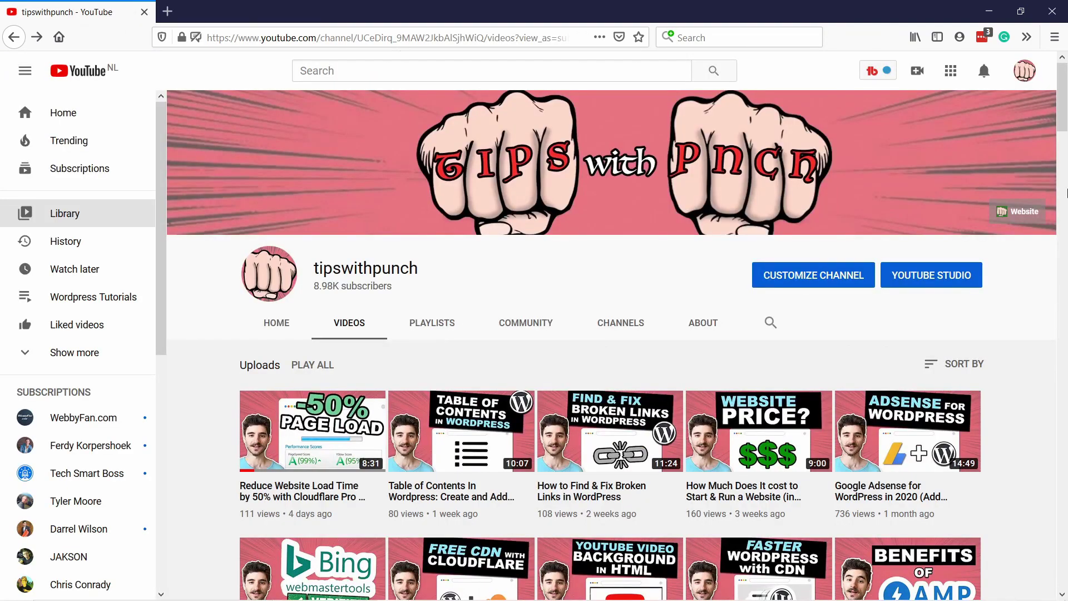
{"action": "scroll", "coordinate": [1066, 192], "scroll_direction": "down", "scroll_amount": 4}
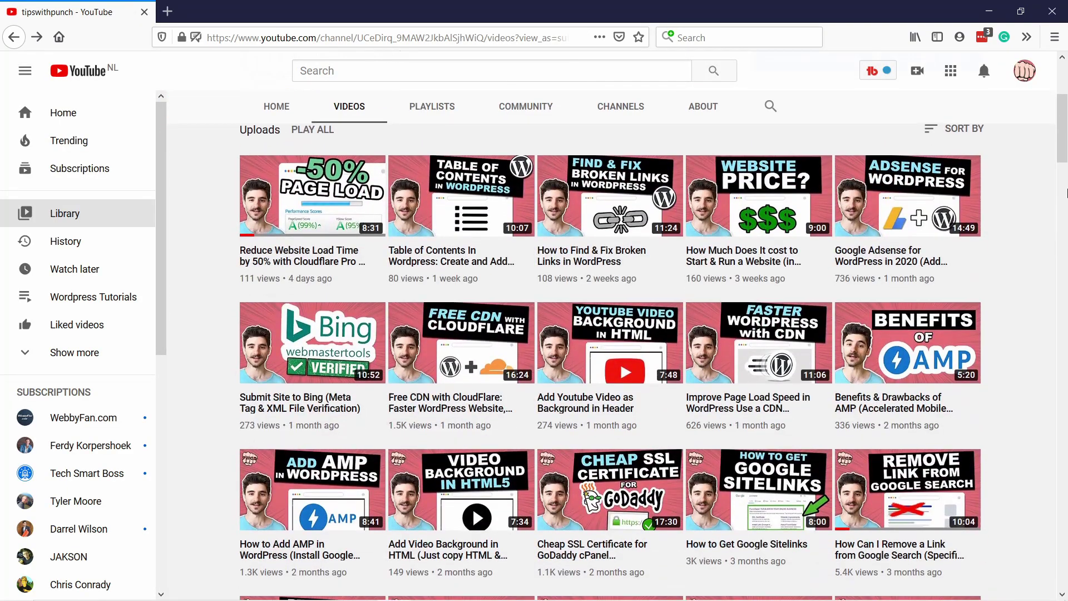
{"action": "scroll", "coordinate": [1066, 192], "scroll_direction": "down", "scroll_amount": 3}
{"action": "scroll", "coordinate": [1066, 192], "scroll_direction": "down", "scroll_amount": 3}
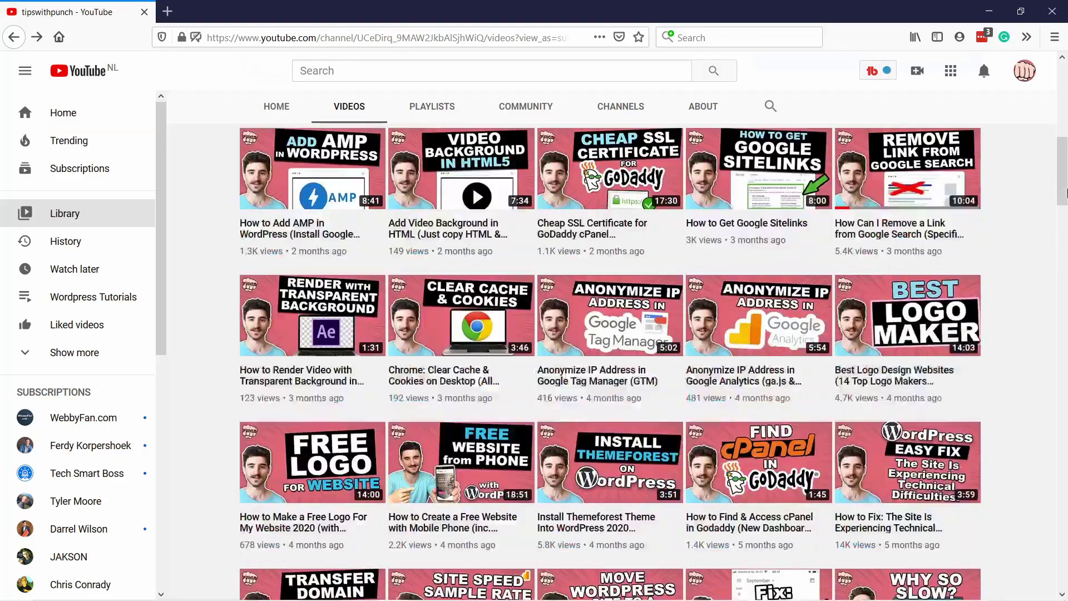
{"action": "scroll", "coordinate": [1066, 192], "scroll_direction": "down", "scroll_amount": 3}
{"action": "scroll", "coordinate": [1066, 192], "scroll_direction": "down", "scroll_amount": 3}
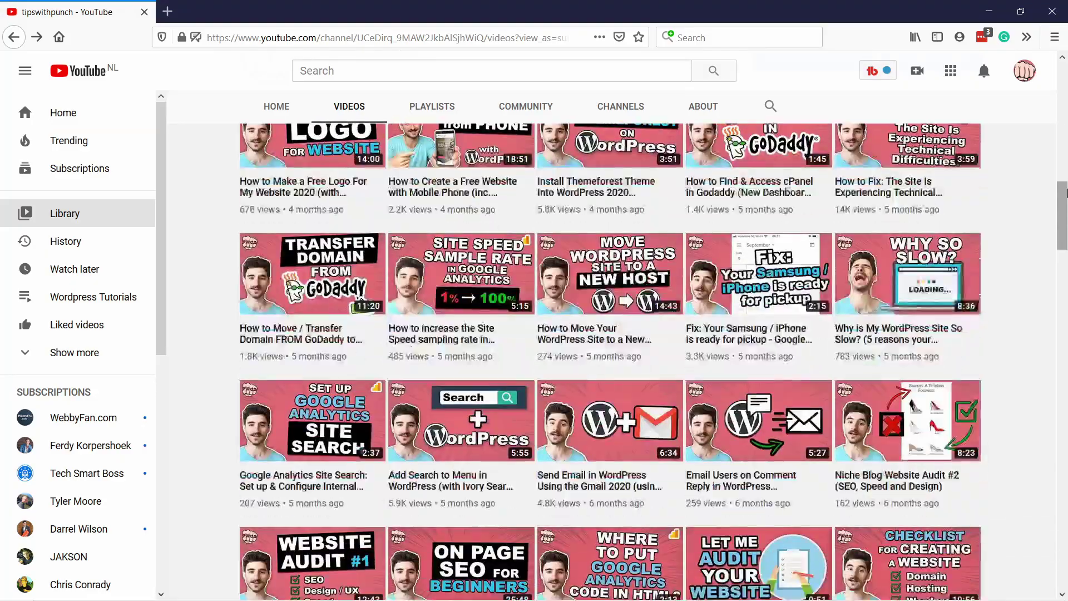
{"action": "scroll", "coordinate": [1066, 192], "scroll_direction": "down", "scroll_amount": 4}
{"action": "scroll", "coordinate": [1066, 192], "scroll_direction": "down", "scroll_amount": 8}
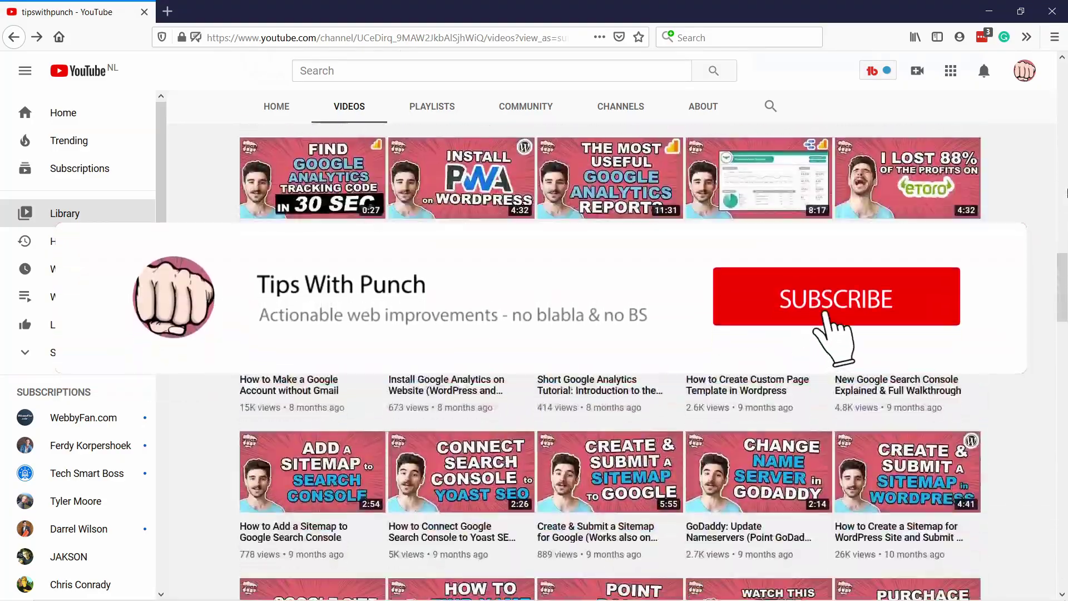
{"action": "scroll", "coordinate": [1066, 192], "scroll_direction": "down", "scroll_amount": 5}
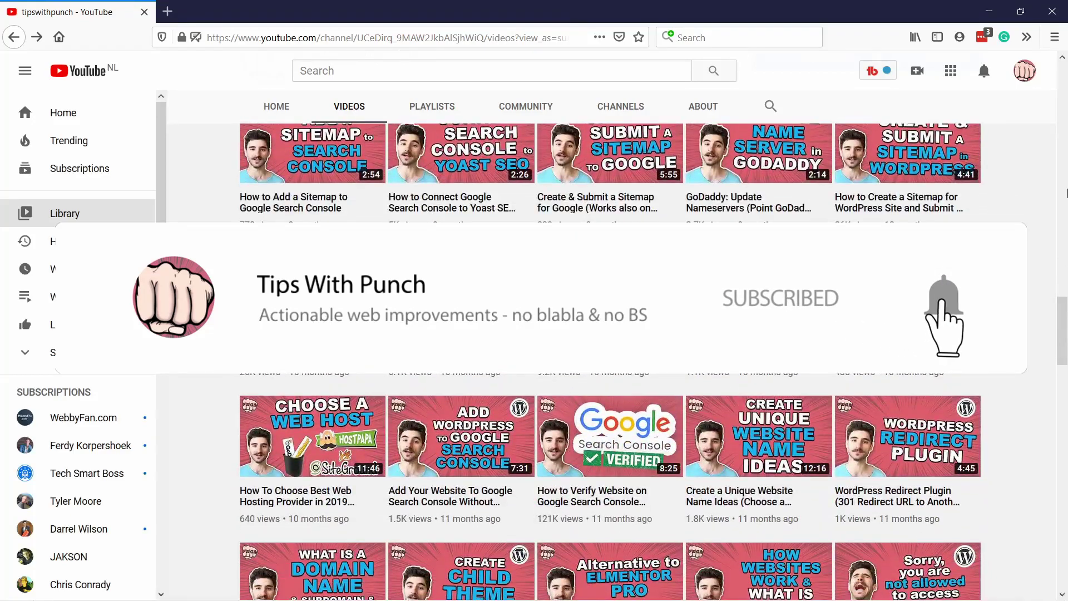
{"action": "scroll", "coordinate": [1066, 189], "scroll_direction": "down", "scroll_amount": 7}
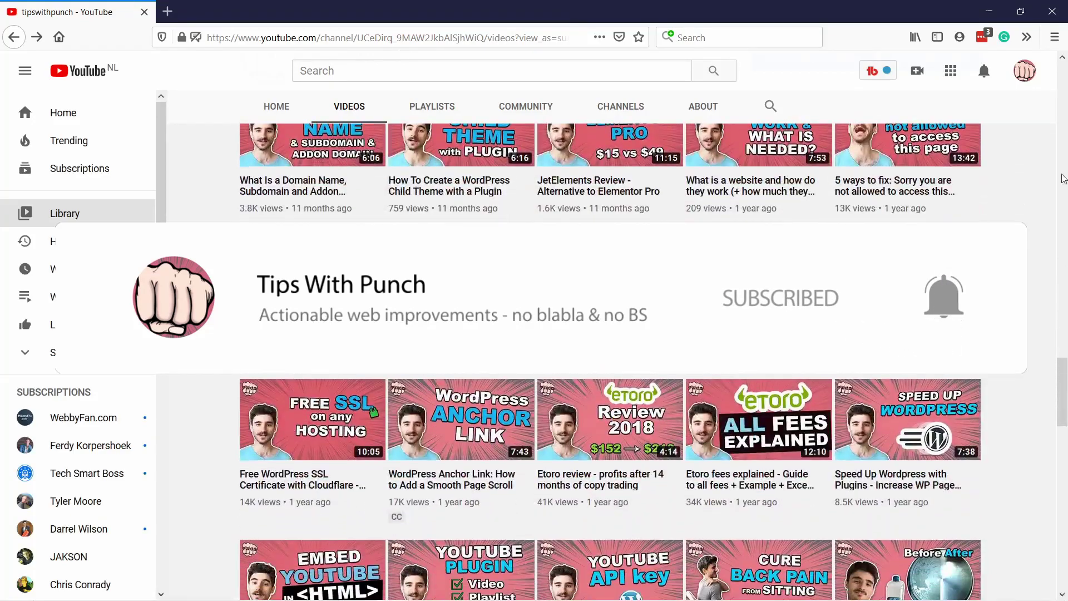